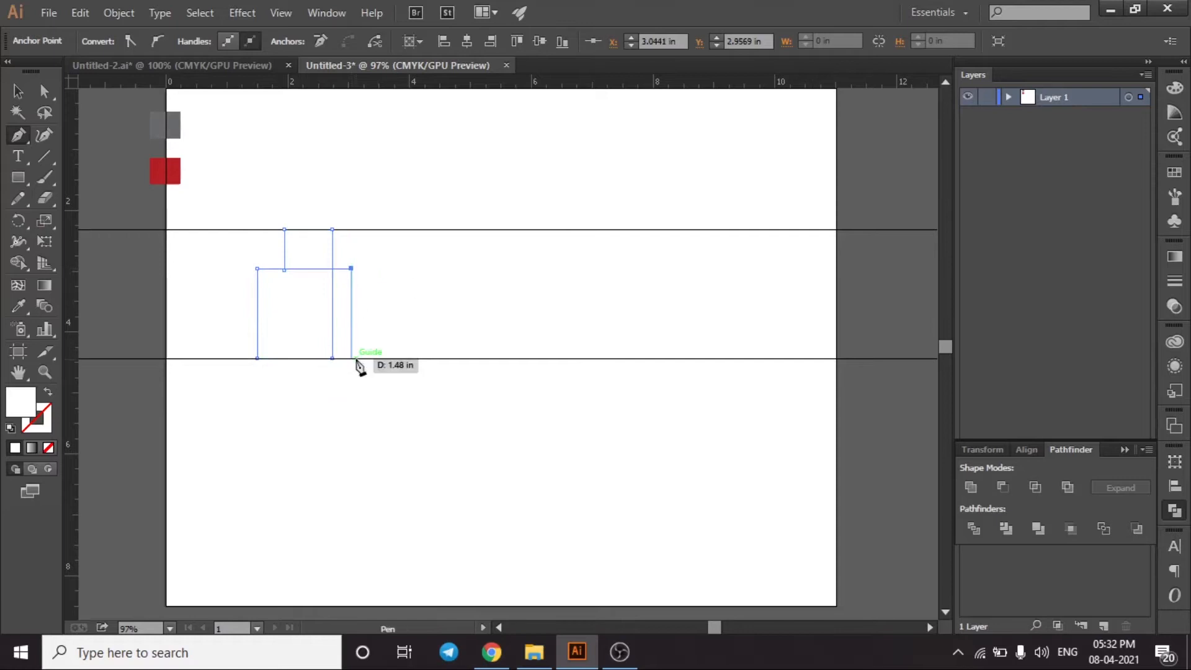
Step: Complete the first letter's path along the lower guide, remove its fill and give it a black stroke
left_click(295, 358)
left_click(17, 91)
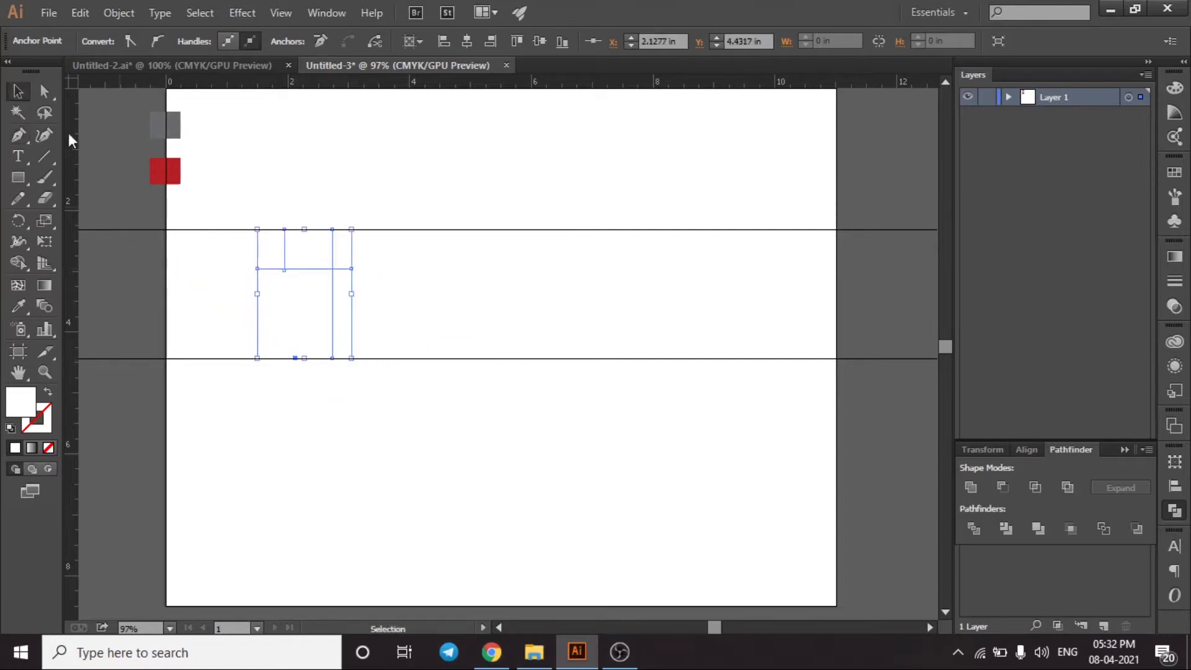
left_click(47, 393)
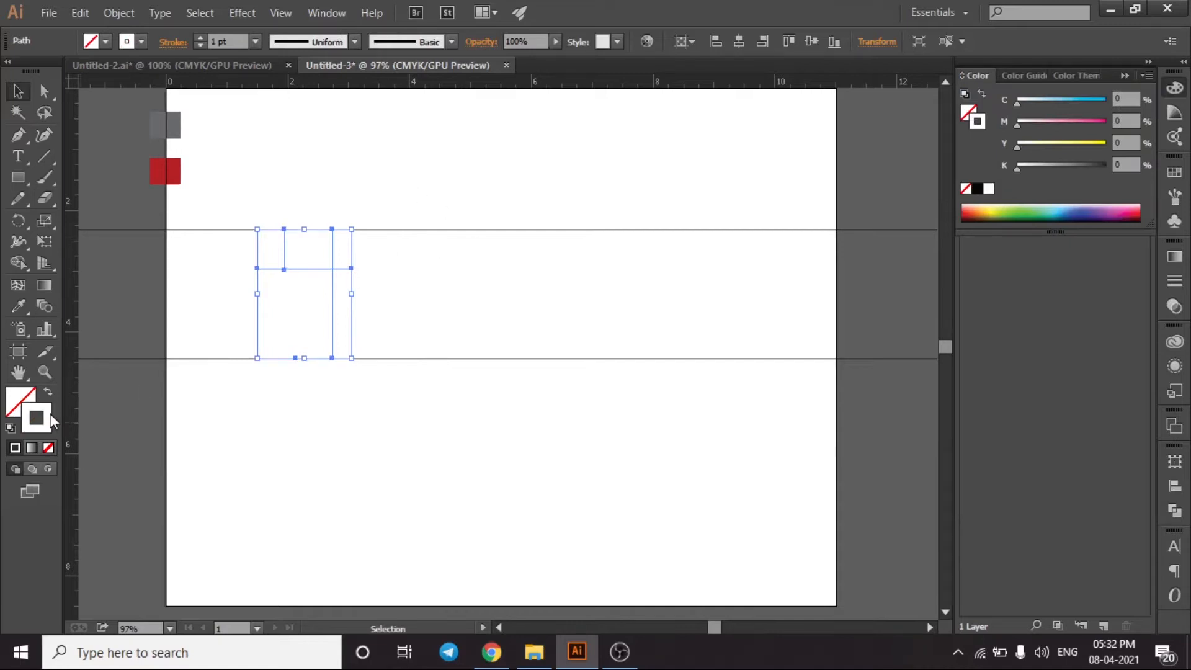
double_click(51, 419)
left_click(948, 221)
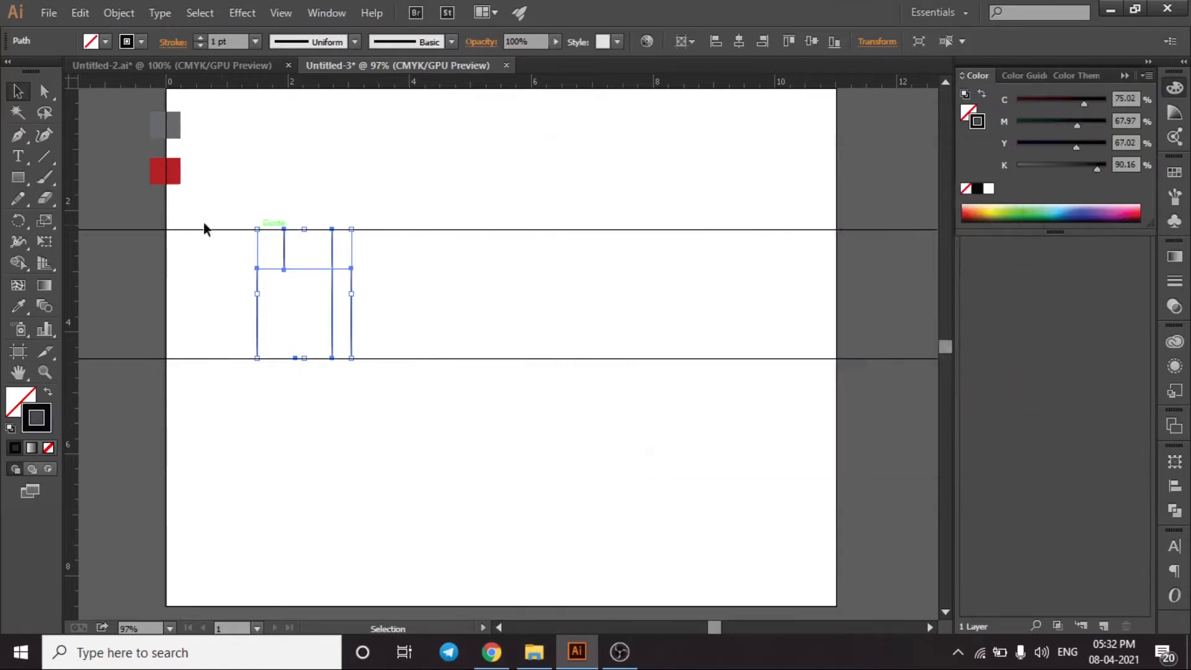
Step: Set the first letter's stroke weight to 20 pt
scroll(233, 42, "up", 12)
scroll(233, 42, "up", 1)
scroll(238, 41, "up", 2)
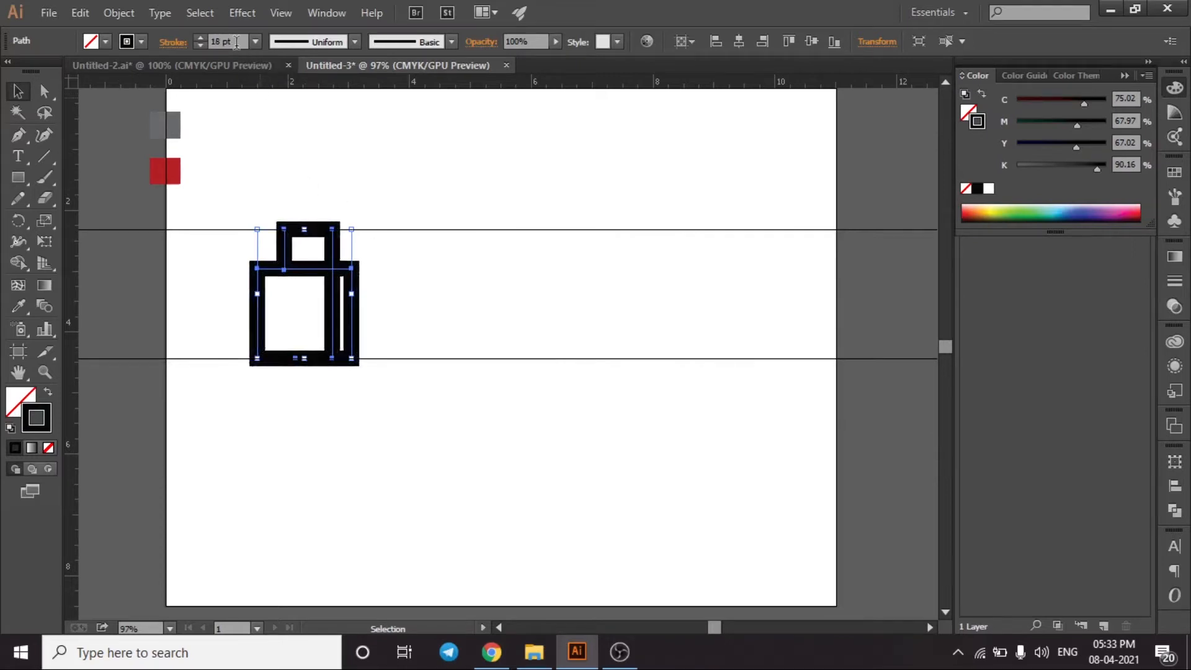
scroll(237, 42, "up", 3)
Step: Shift the first letter's outer right-hand and left-hand anchor points to the right to adjust its proportions
left_click(44, 91)
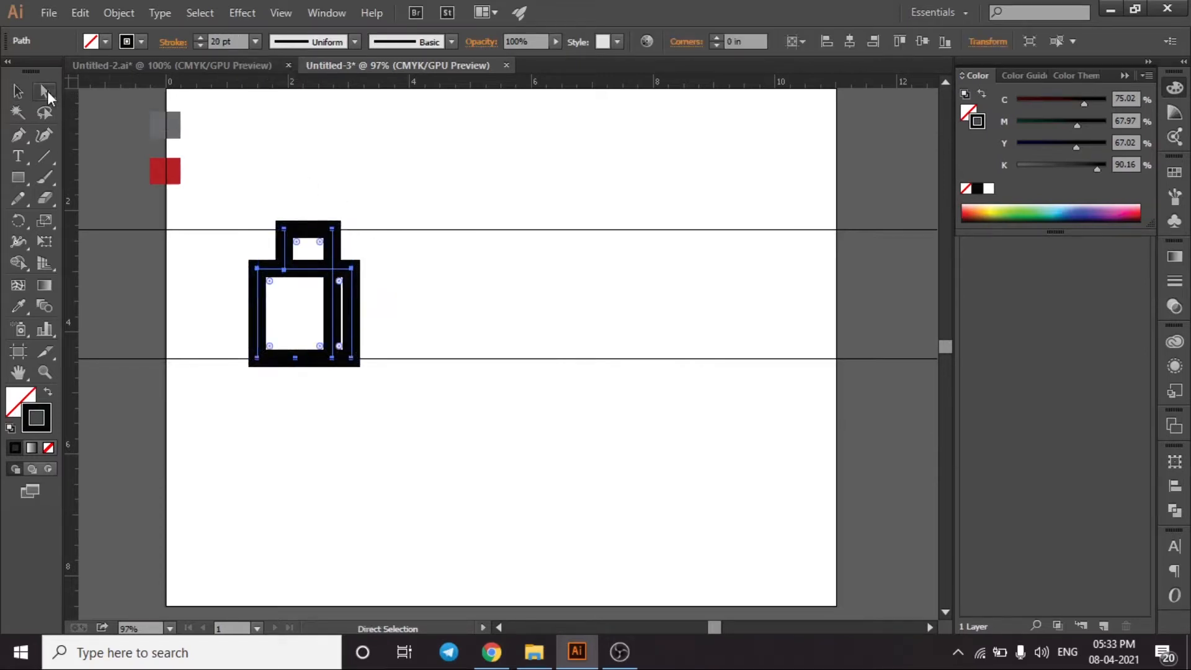
left_click_drag(348, 246, 360, 360)
left_click_drag(248, 222, 284, 363)
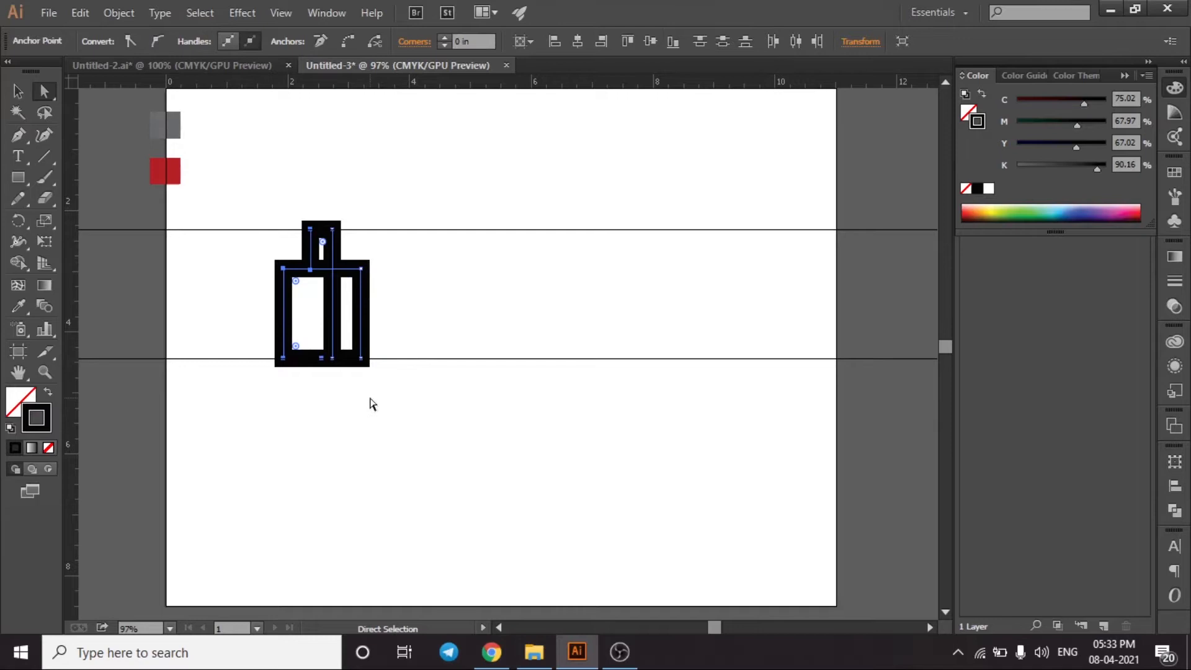
Step: Widen the first letter's upper loop by nudging its two left anchor points to the left
left_click(408, 205)
left_click(310, 230)
left_click(310, 270, "shift")
key("Left")
key("Left")
key("Left")
key("Left")
left_click(292, 150)
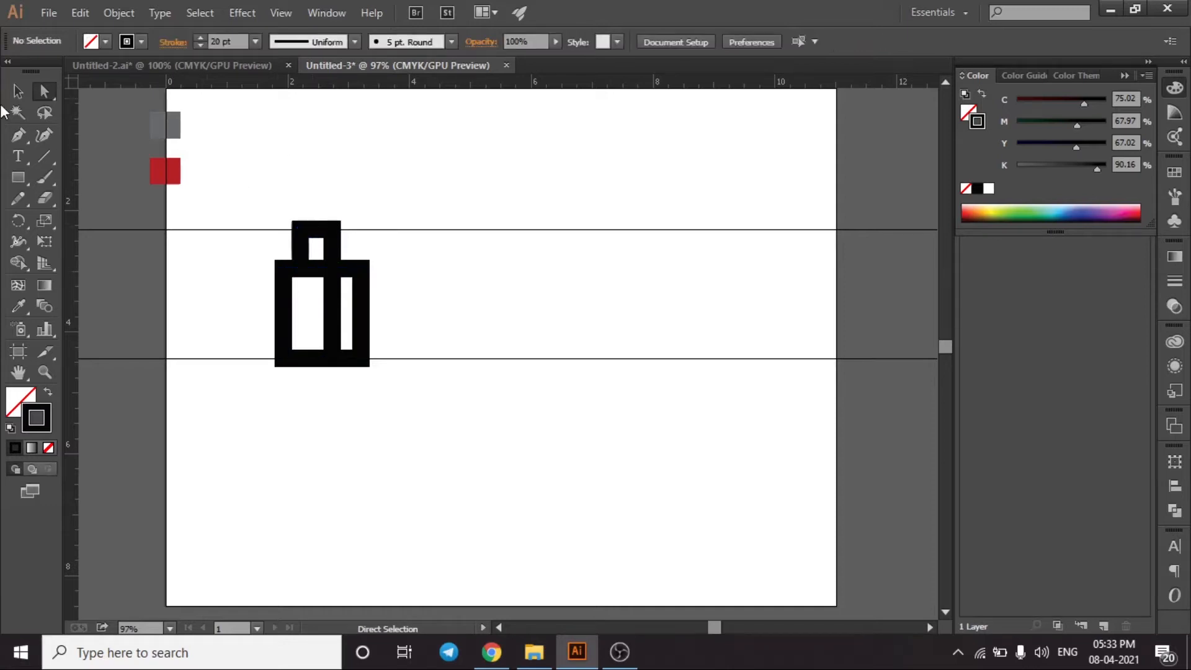
Step: Draw an L-shaped path beside the first letter, running down between the guides and right along the lower one
left_click(15, 136)
left_click(387, 230)
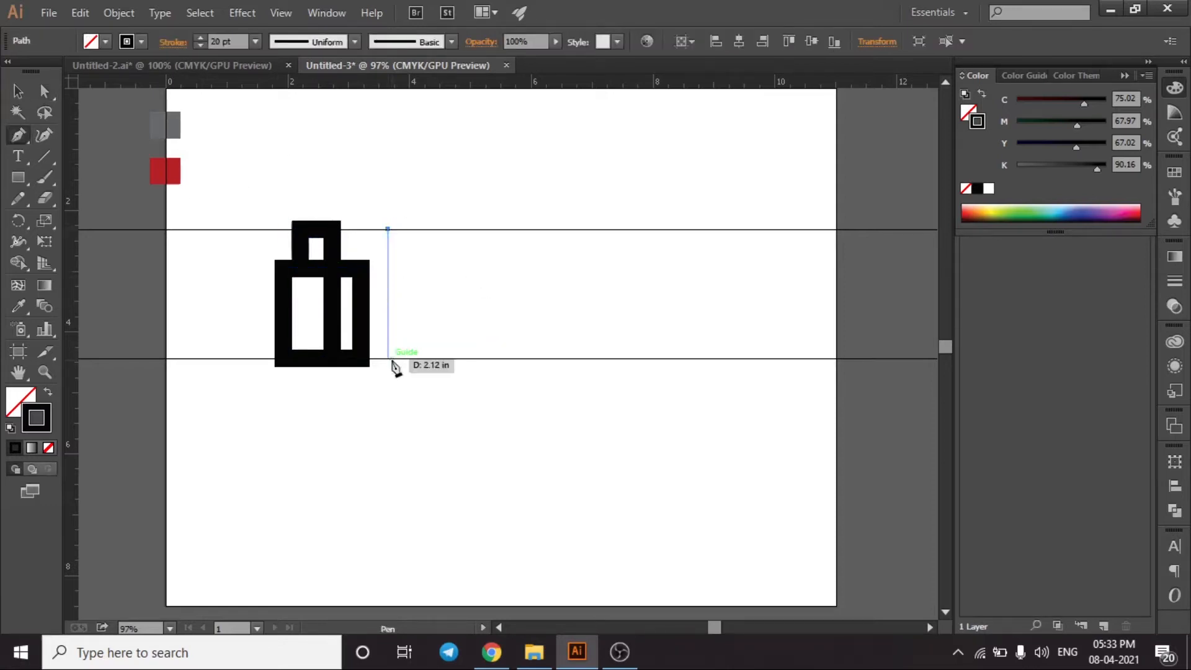
left_click(389, 358)
left_click(452, 358)
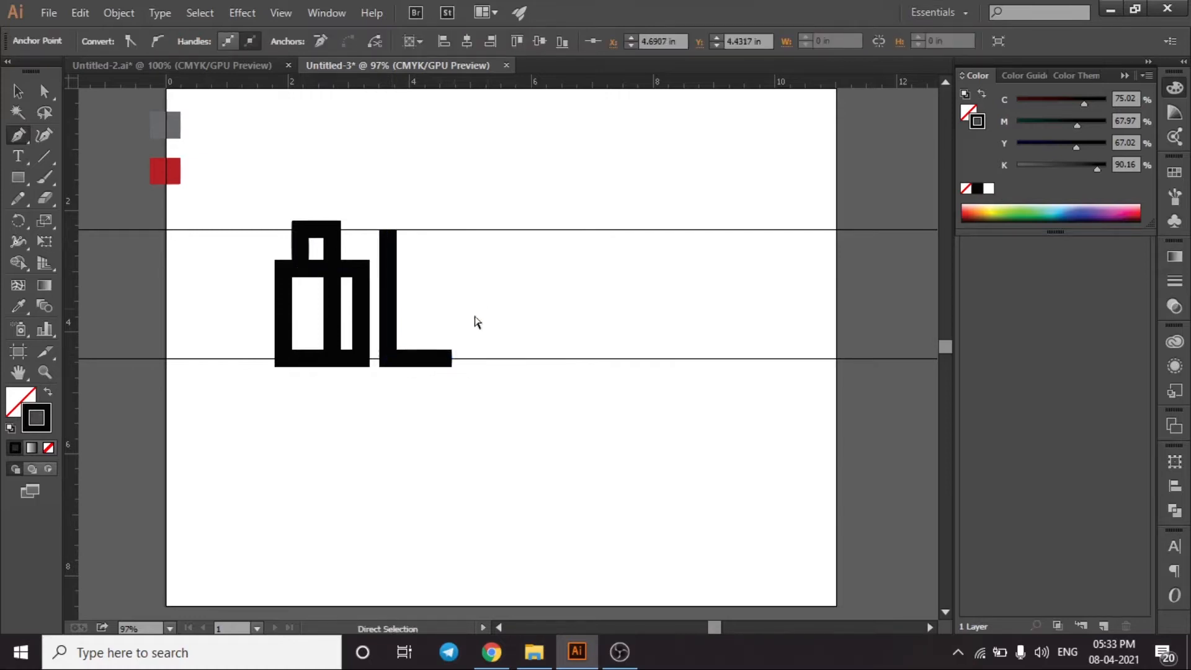
left_click(486, 312, "ctrl")
left_click_drag(420, 364, 410, 346)
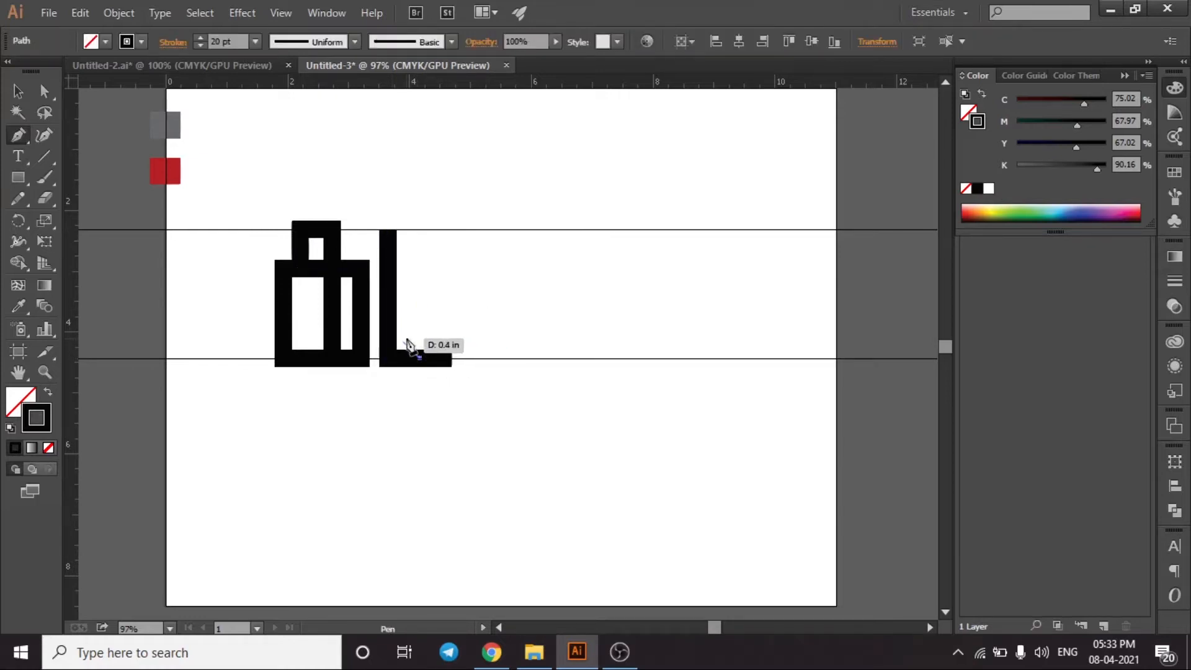
left_click(405, 339)
key("ctrl+z")
left_click(403, 259, "ctrl")
Step: Draw the second letter's hook from the L's base diagonally up, across the top and down past the lower guide
key("ctrl+plus")
key("ctrl+plus")
key("ctrl+plus")
left_click_drag(359, 333, 522, 344)
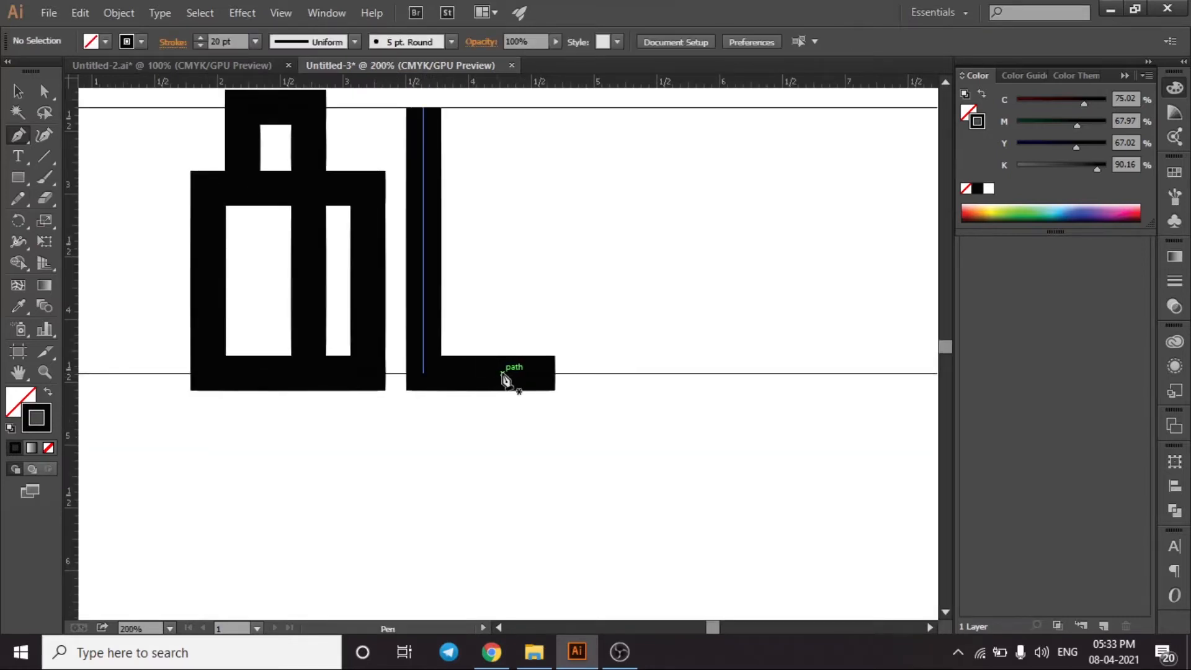
left_click(503, 373)
left_click(465, 336)
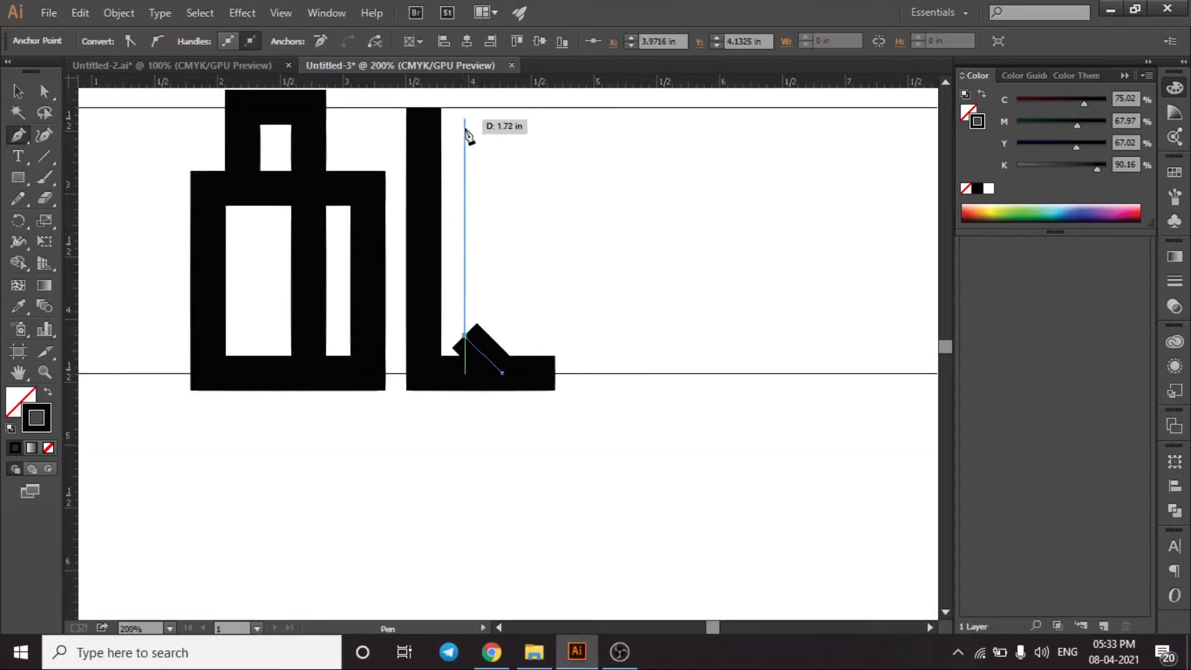
left_click(465, 153)
left_click(520, 153)
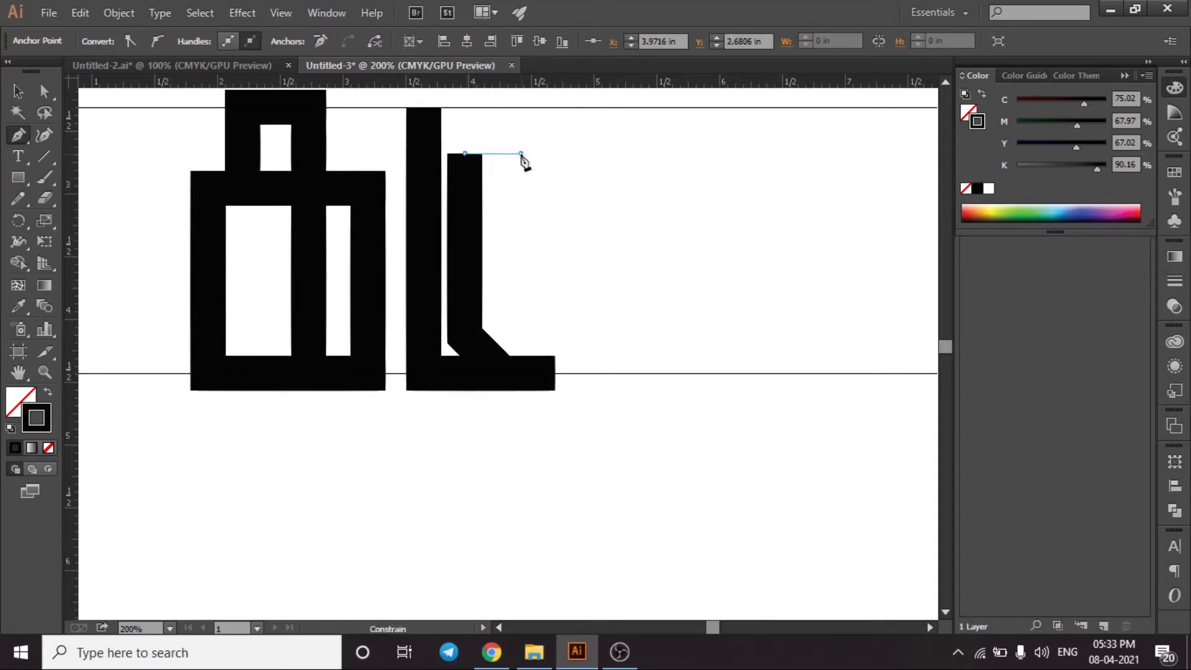
left_click(518, 426, "shift")
key("ctrl+z")
left_click(519, 446, "shift")
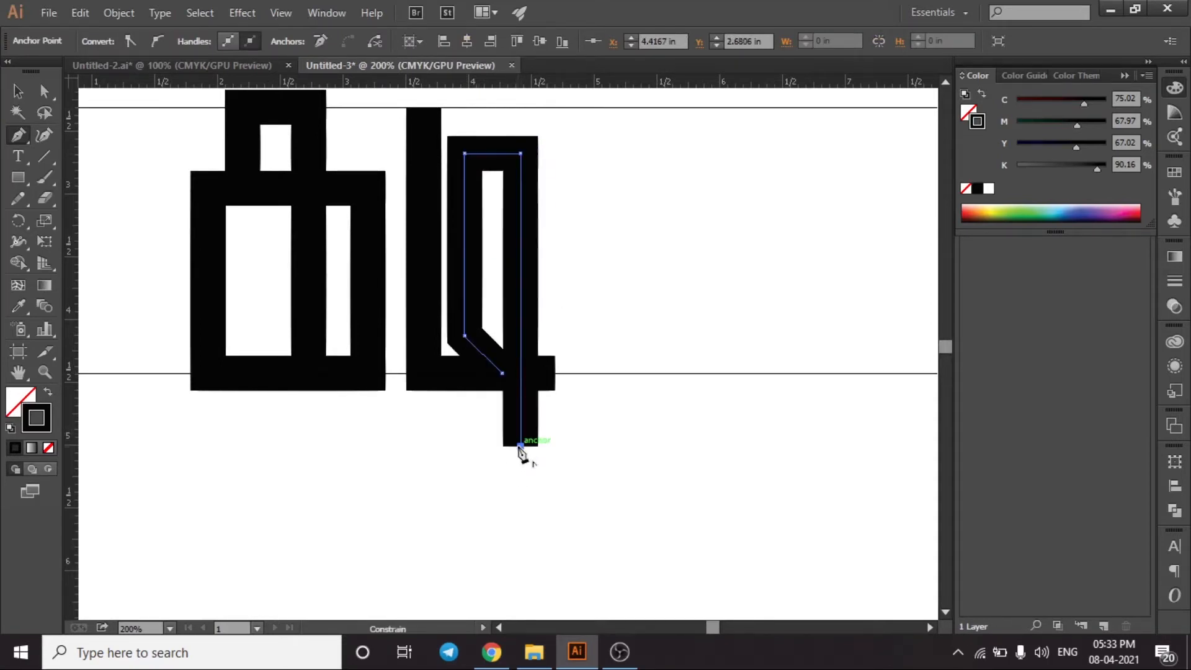
Step: Raise the hook's lower bend anchor slightly and nudge the hook's left side to the right
left_click(44, 91)
left_click_drag(465, 335, 470, 329)
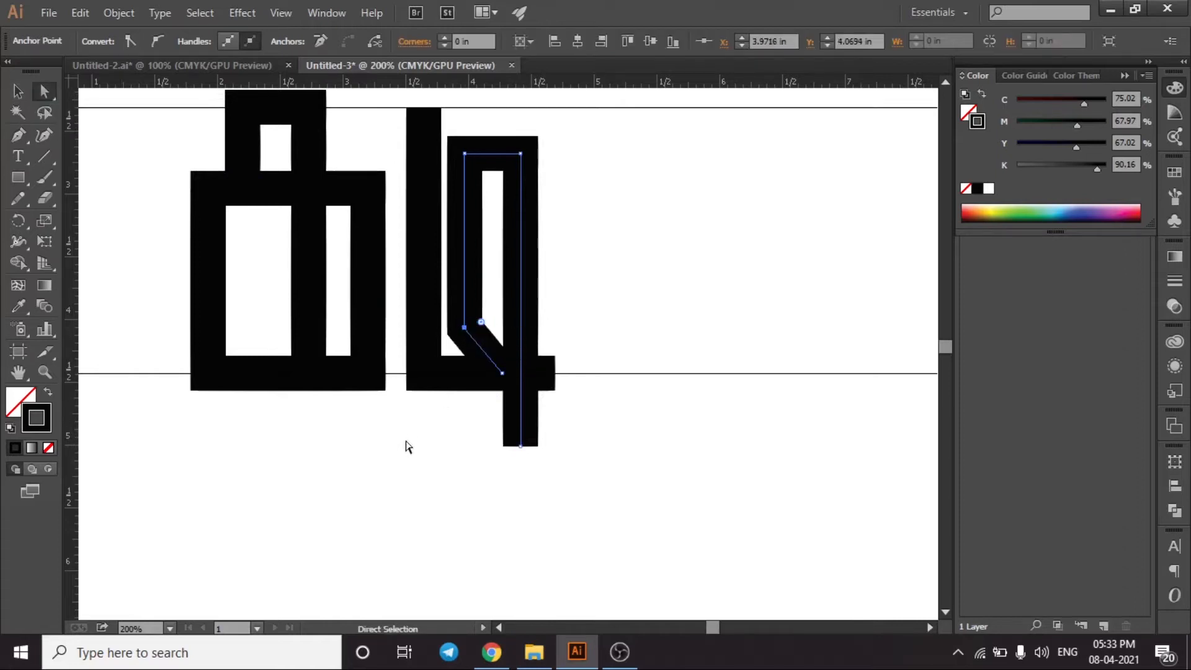
left_click(464, 153, "shift")
key("Right")
key("Right")
key("Right")
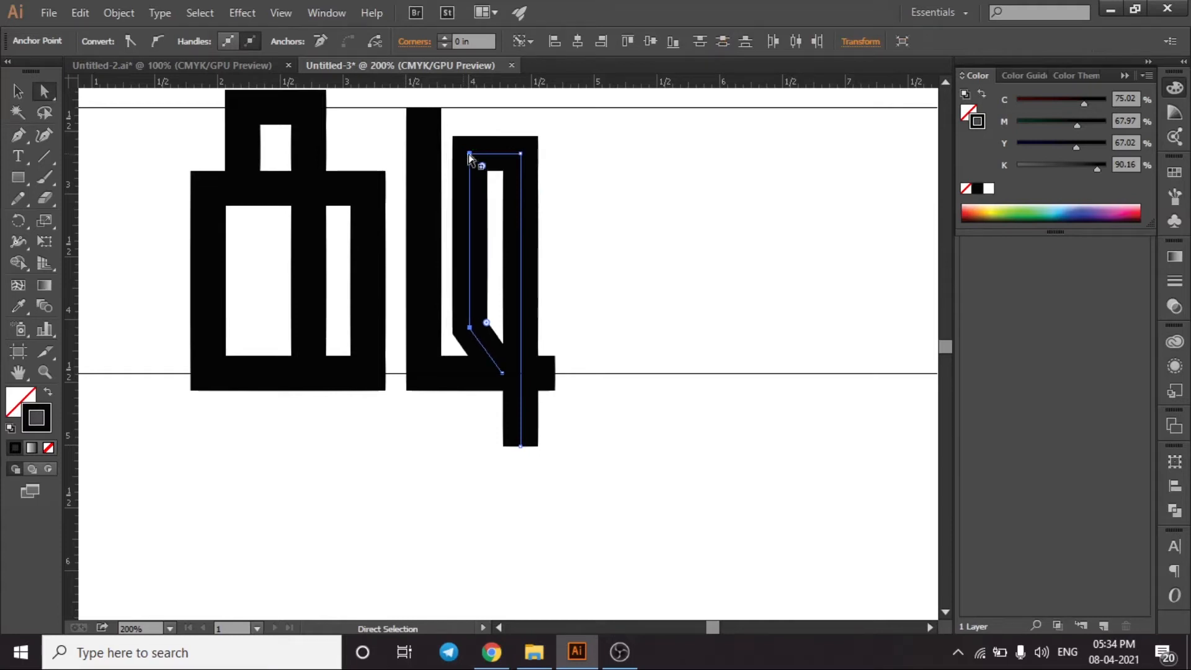
Step: Duplicate the first letter to the right of the second letter and nudge the copy to leave a gap
left_click(17, 91)
left_click(258, 220)
left_click_drag(315, 221, 675, 210)
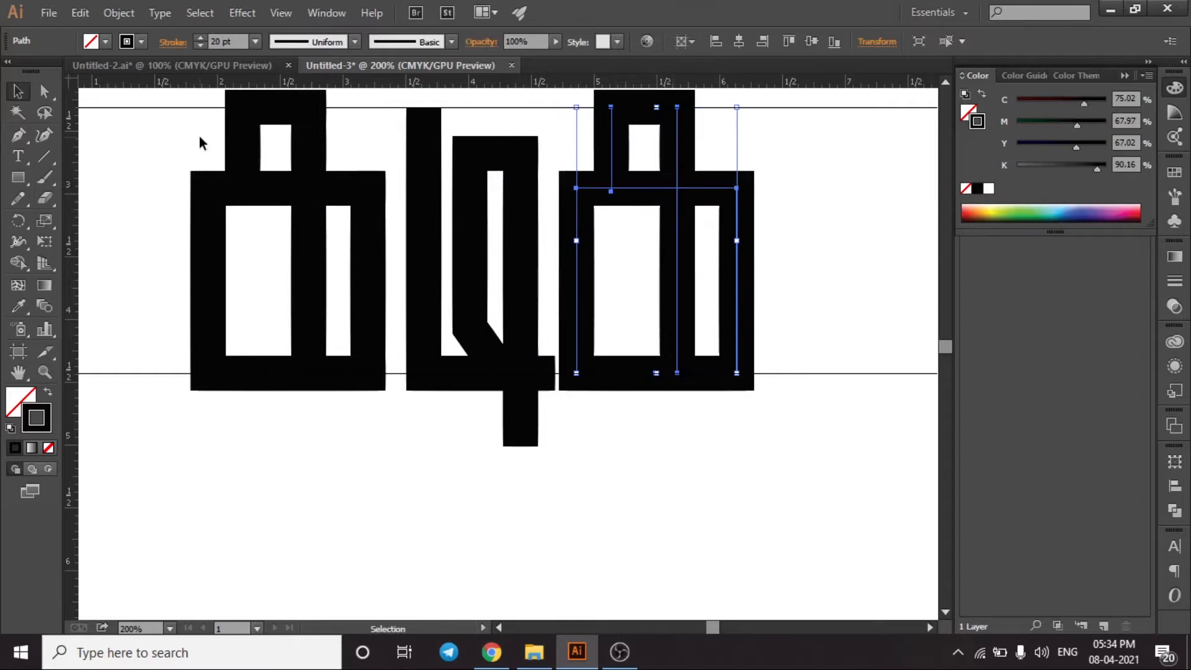
key("Right")
key("Right")
key("Right")
key("Right")
Step: Reshape the copied letter by extending its right leg below the lower guide and its tail left toward the second letter
key("a")
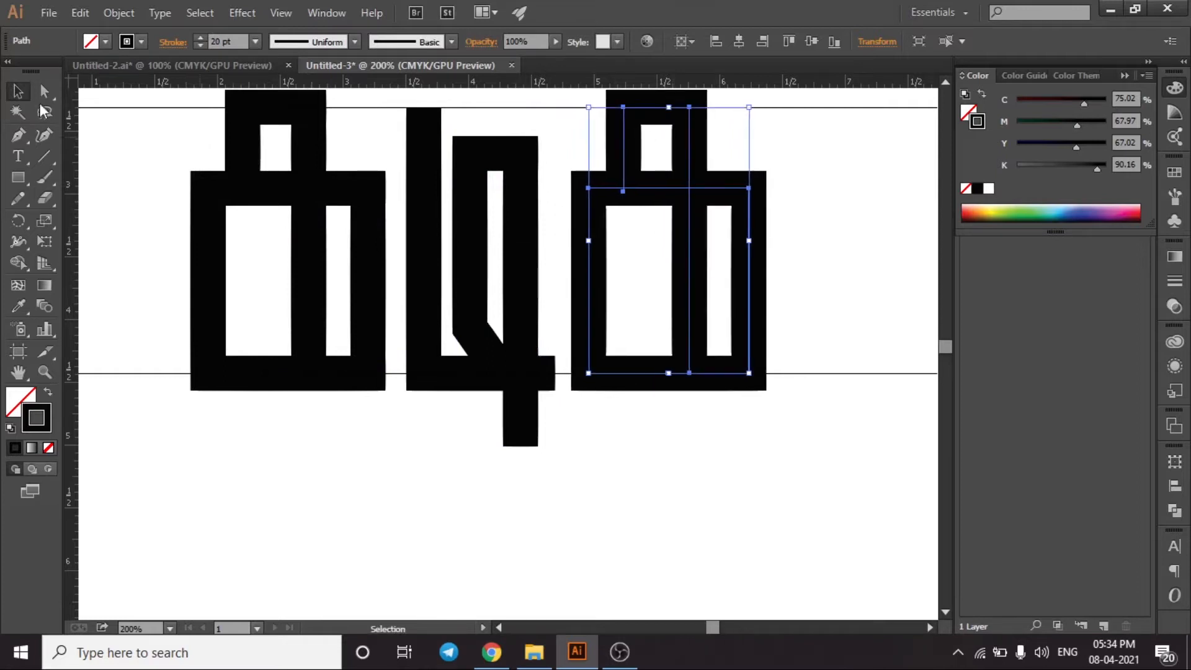
left_click(677, 373)
left_click_drag(749, 373, 751, 422)
left_click_drag(668, 428, 553, 427)
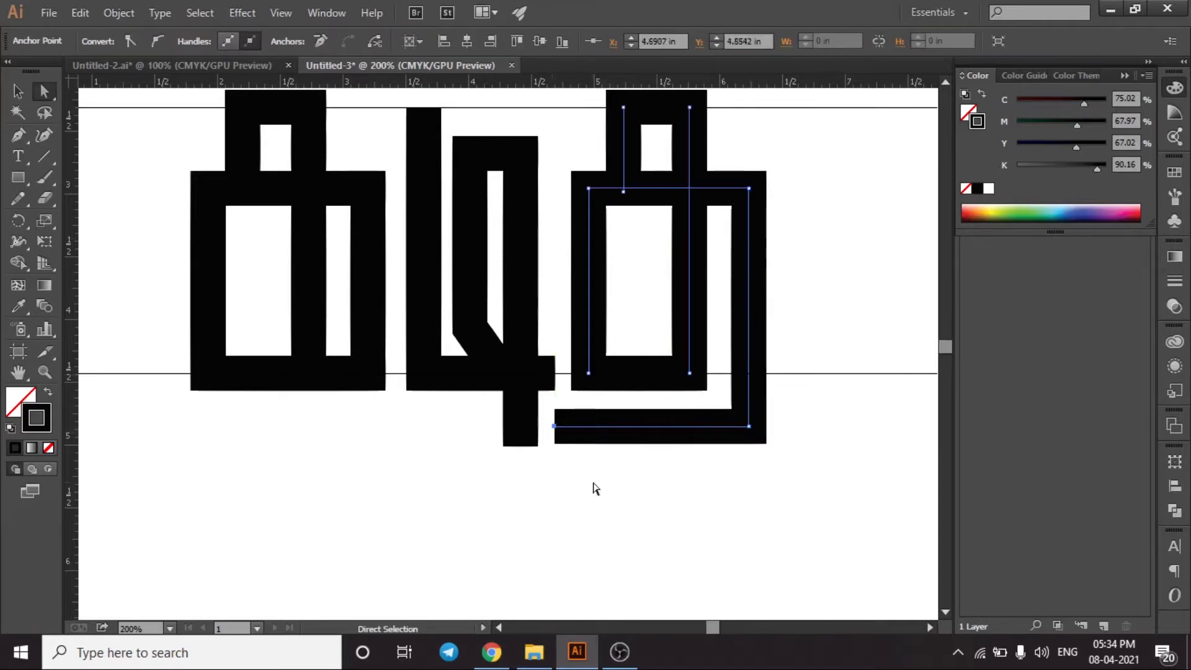
left_click(654, 493)
Step: Draw the fourth letter's upright between the guides and its base along the lower guide
left_click_drag(827, 382, 712, 409)
left_click(18, 136)
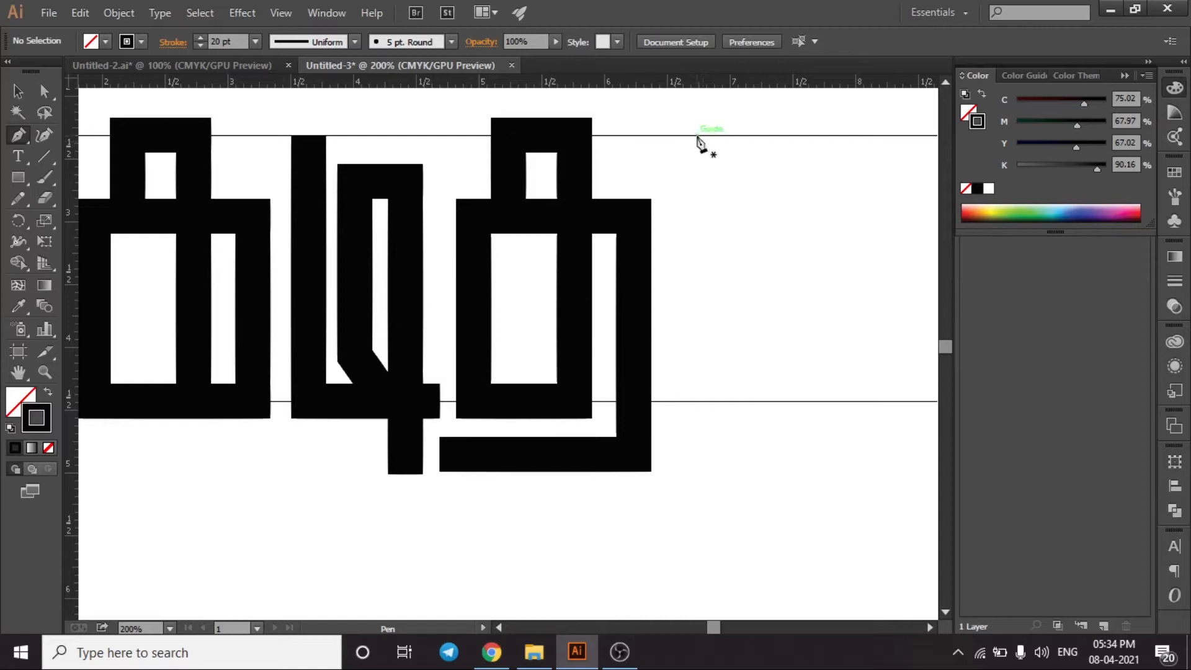
left_click(695, 136)
left_click(695, 401)
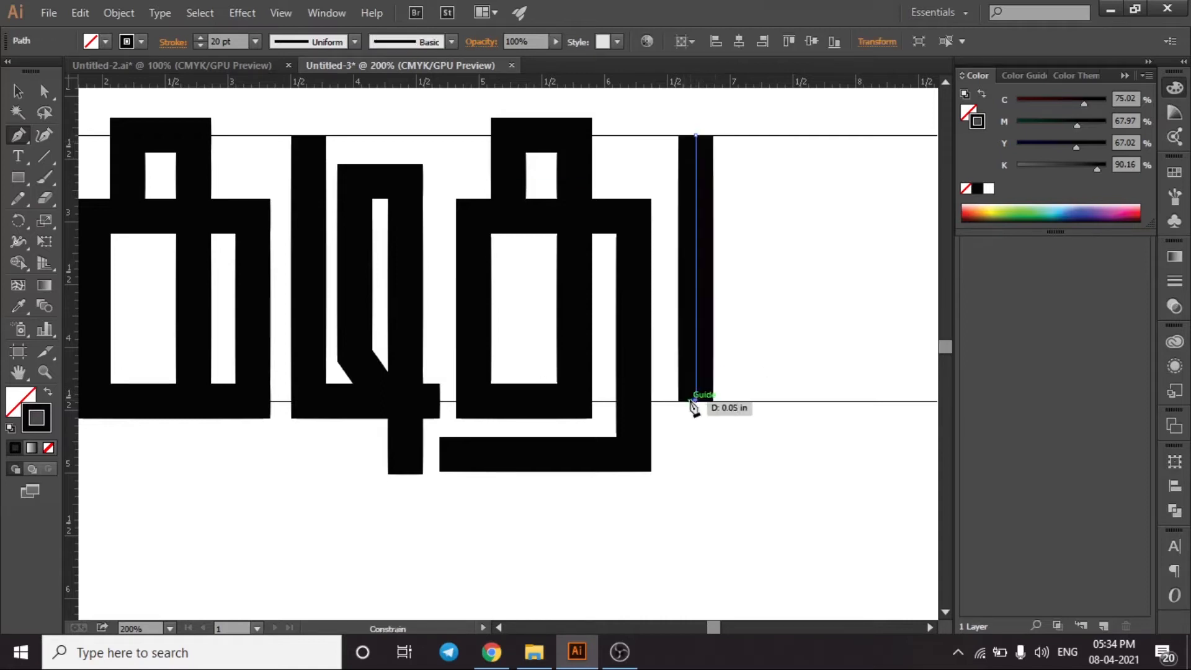
left_click_drag(697, 408, 605, 424)
left_click(730, 417)
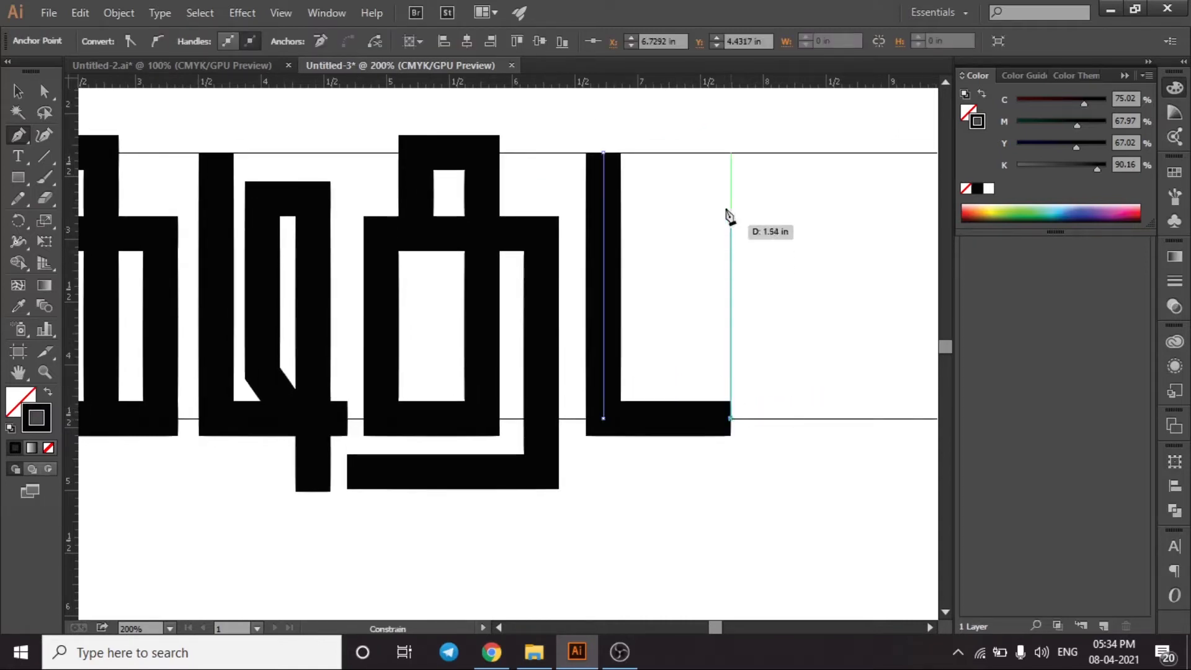
Step: Extend the fourth letter up its right side, leftward across the top and down into an inner leg ending above the base
left_click(730, 199)
left_click(651, 199)
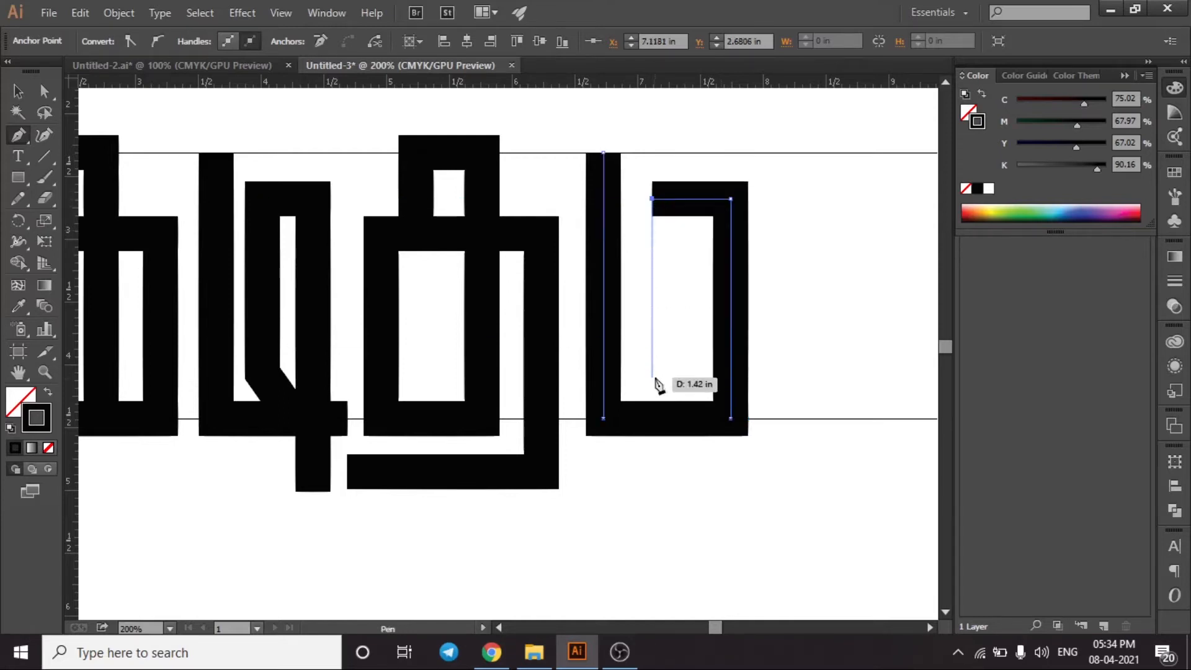
left_click(652, 377)
key("ctrl+z")
key("ctrl+z")
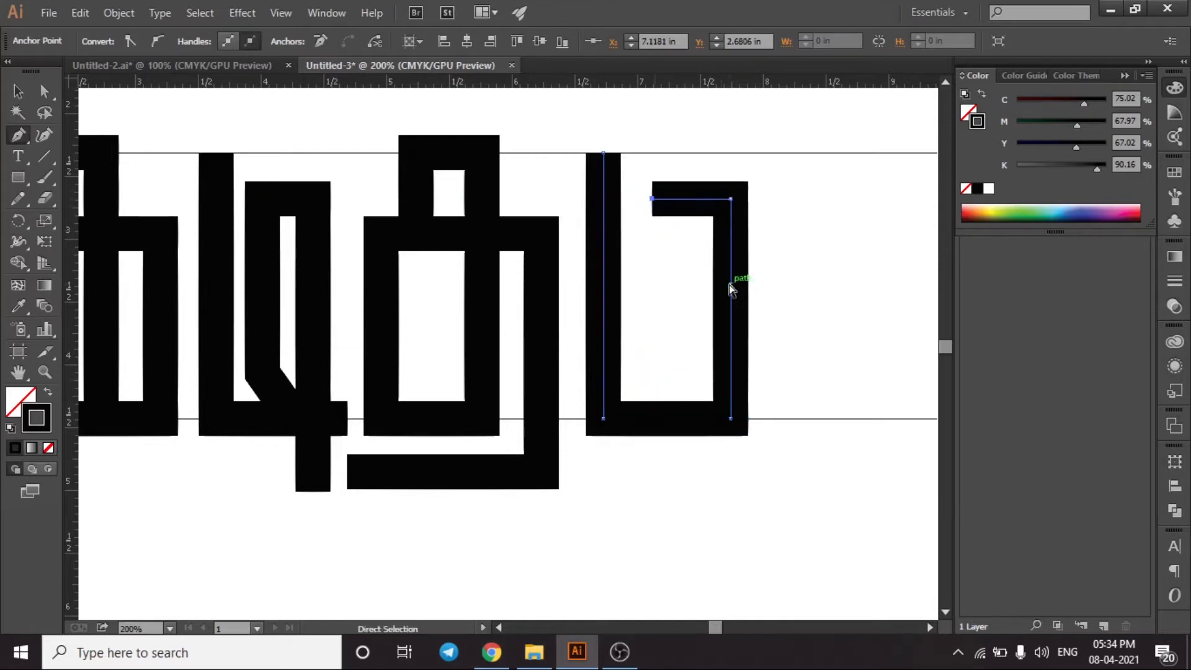
left_click(658, 199)
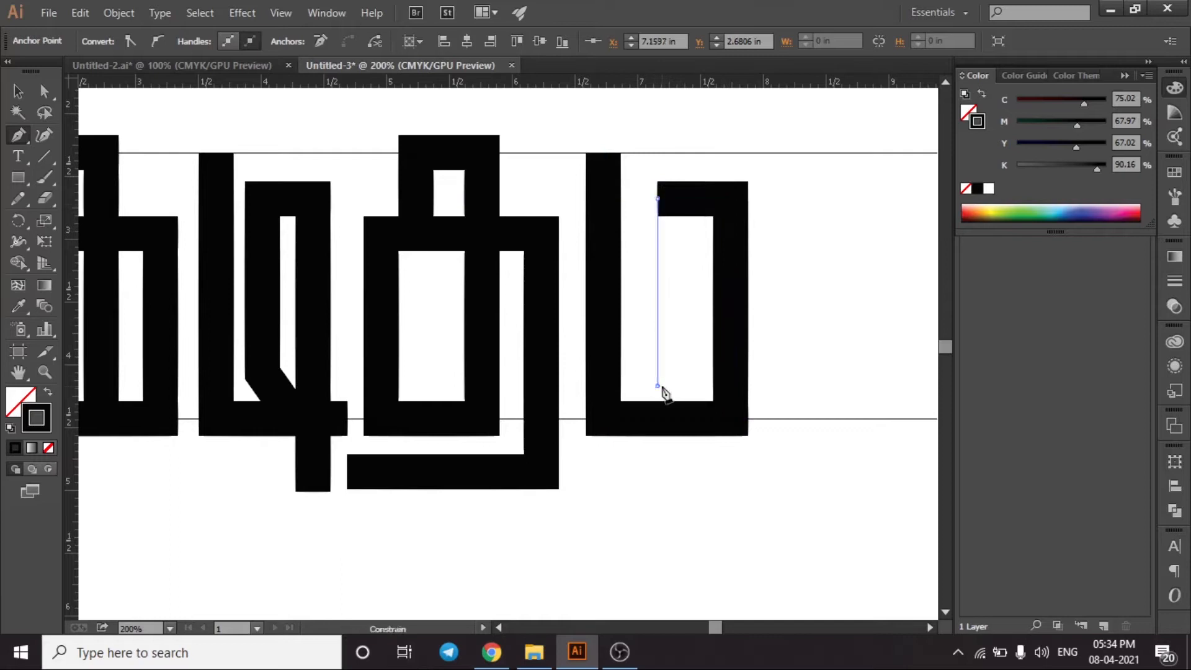
left_click(657, 385)
key("a")
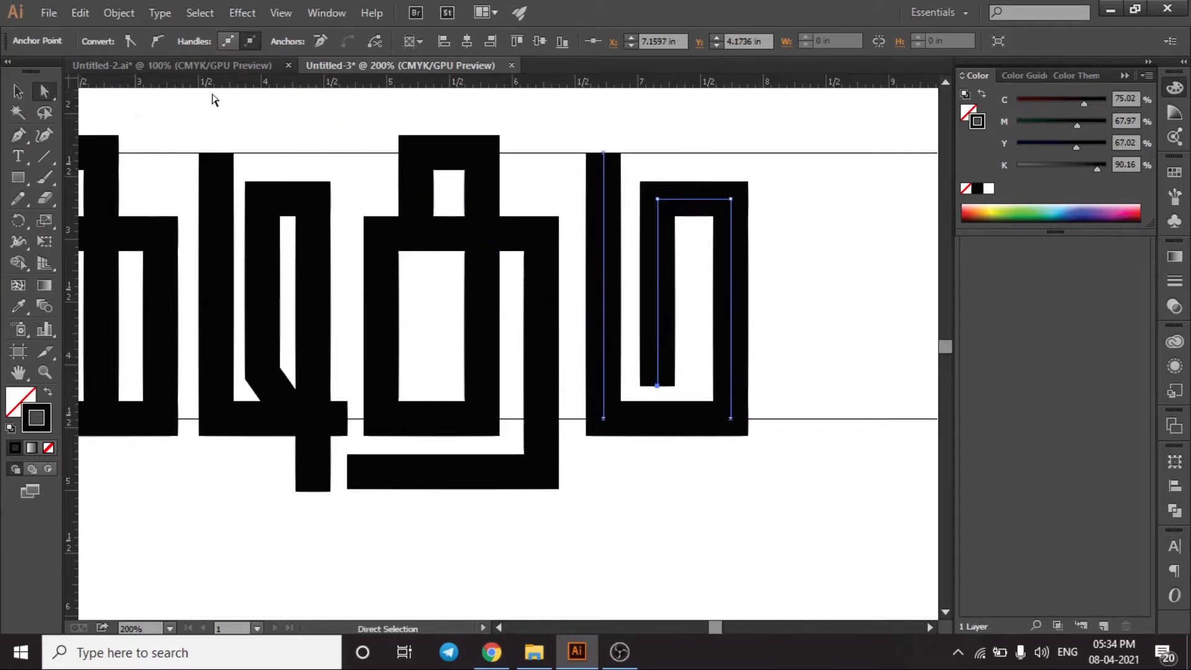
Step: Lower the top edge of the fourth letter's inner hook by nudging its two top anchor points down
left_click_drag(646, 167, 766, 222)
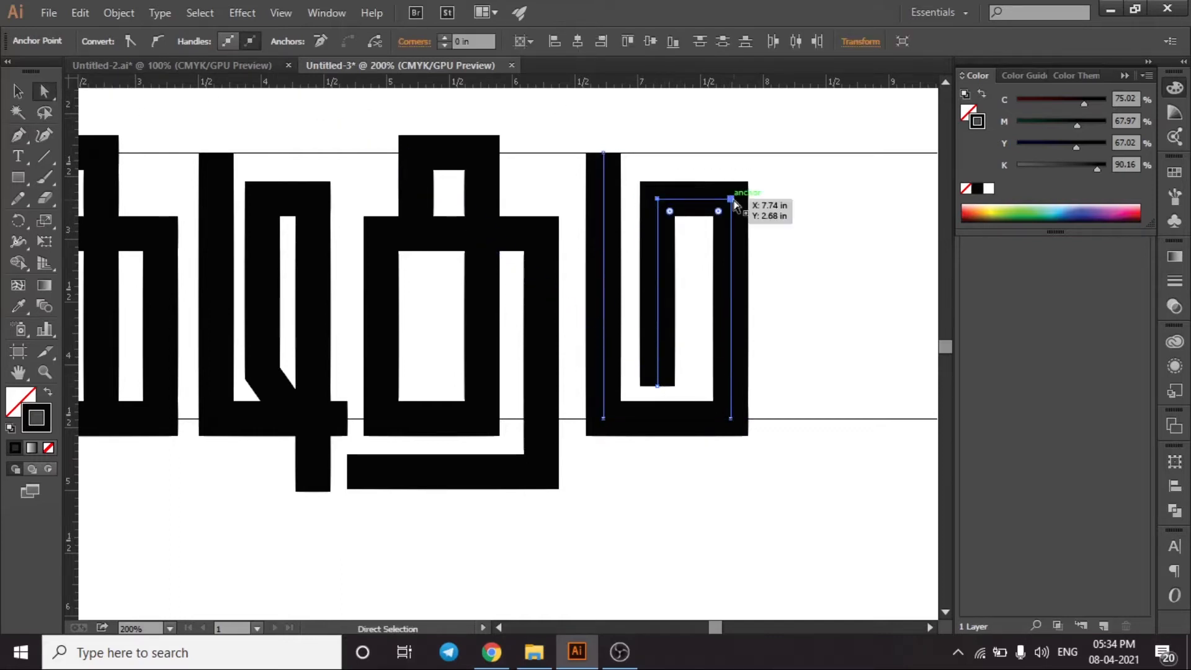
key("Down")
key("Down")
key("Down")
key("Down")
key("Down")
key("Down")
key("Down")
key("Down")
key("Down")
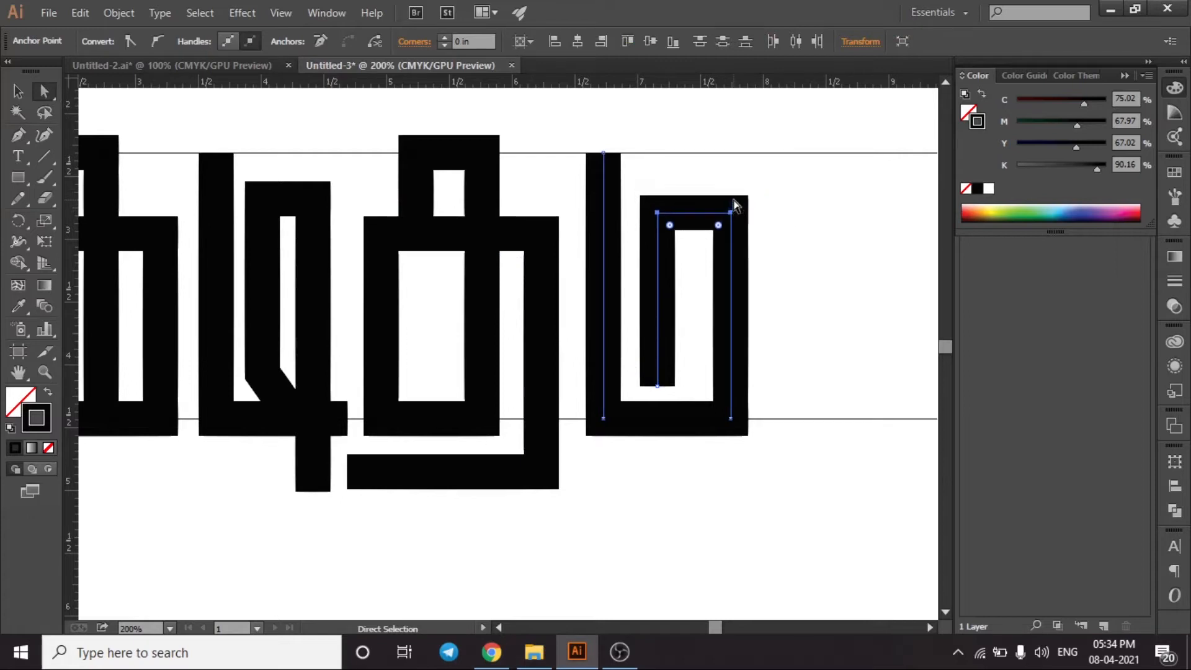
Step: Draw a horizontal bar about 0.6 in long on the upper guide above the fourth letter's hook
left_click(18, 135)
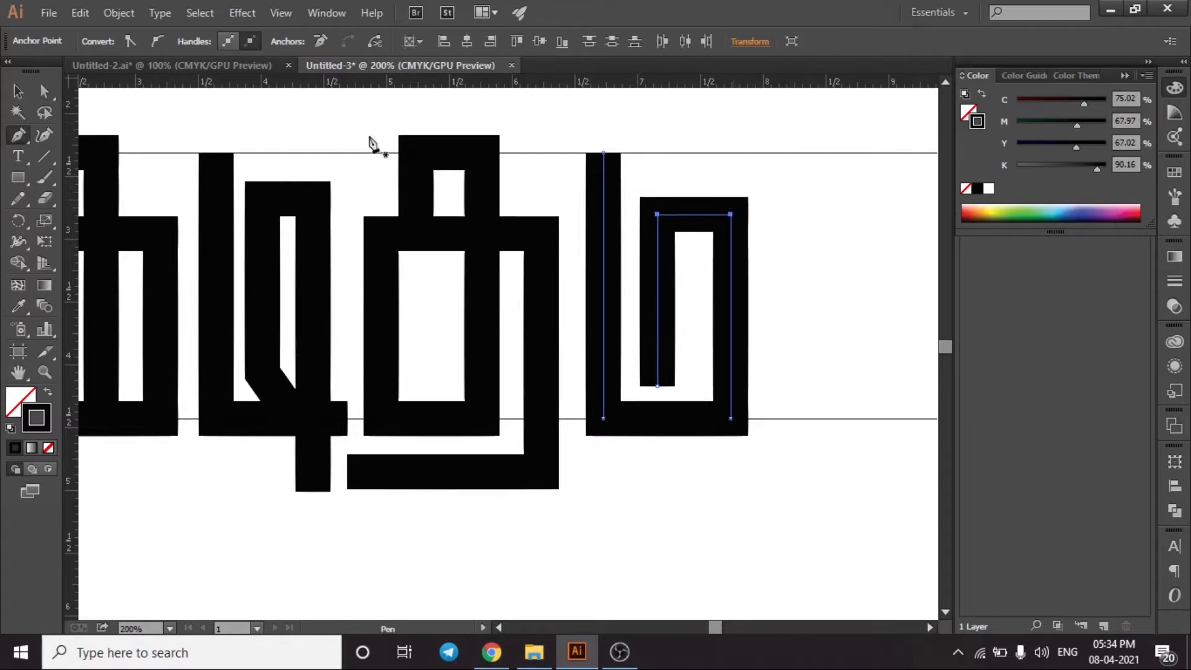
left_click(674, 152)
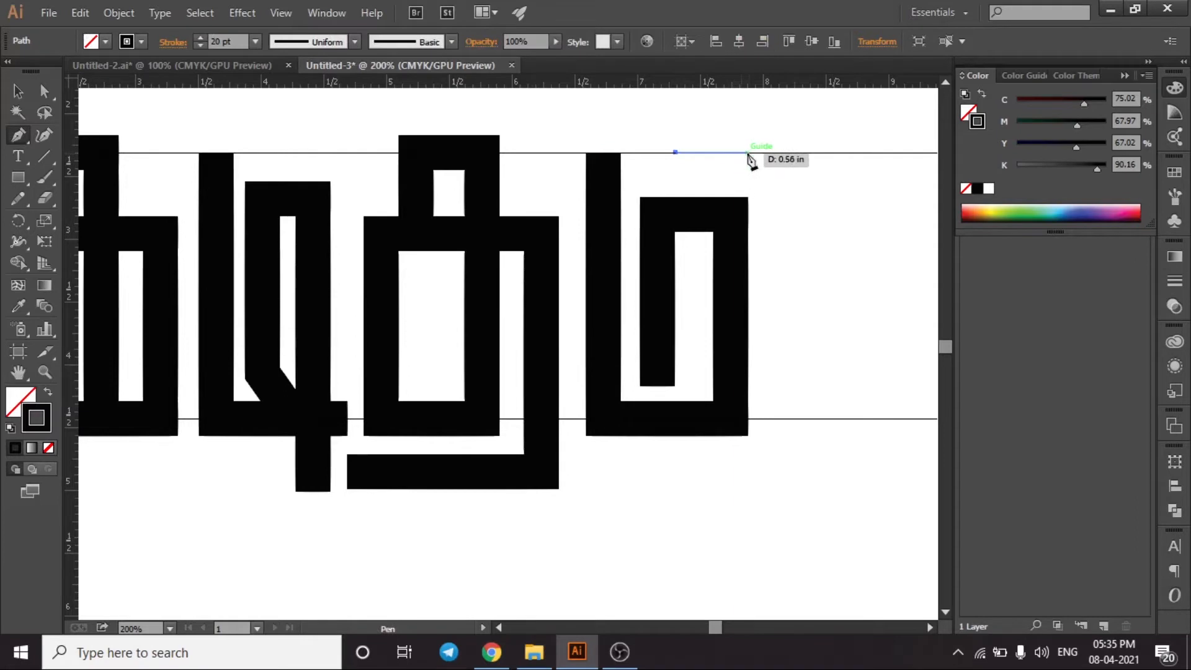
left_click(749, 152)
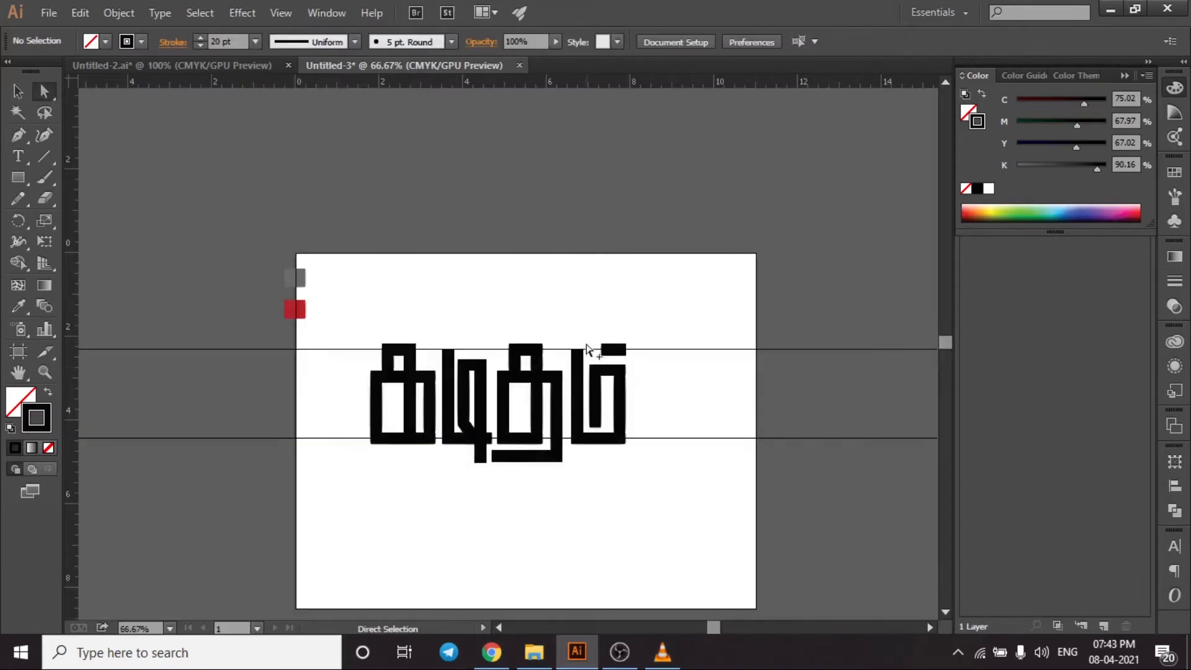
Step: Lower the upper anchor points of all the letters so the loops' outer top edges align with the upper guide
scroll(584, 346, "up", 2, "alt")
scroll(661, 461, "down", 1, "alt")
left_click_drag(189, 297, 824, 426)
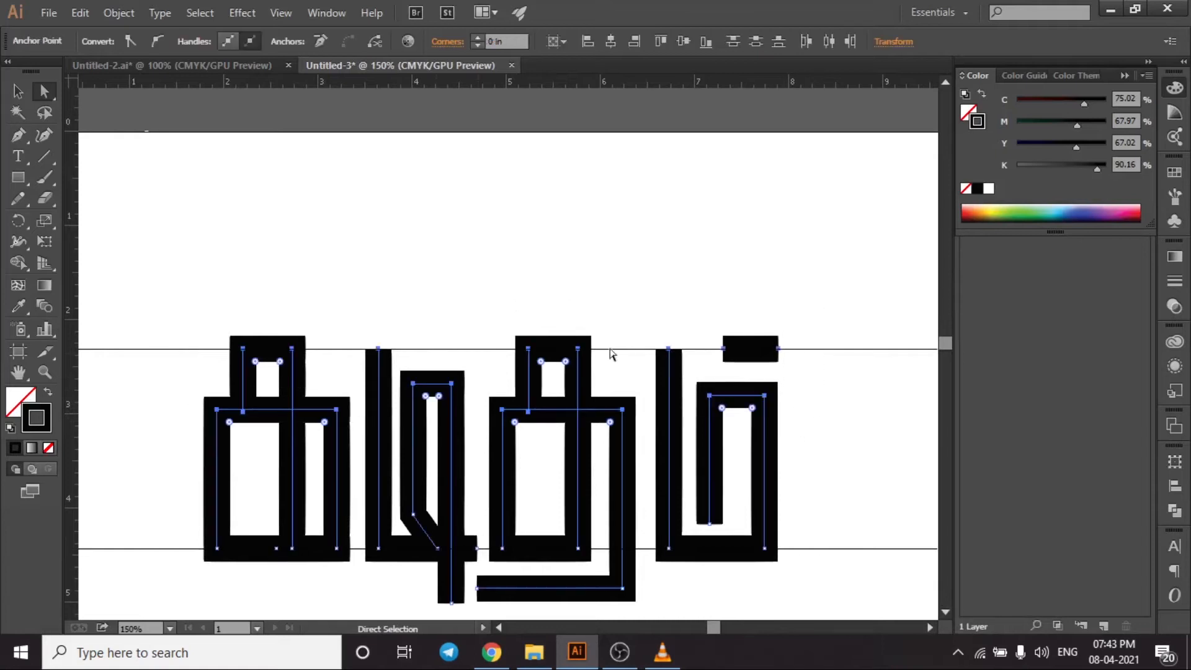
scroll(578, 349, "up", 2, "alt")
left_click_drag(582, 358, 576, 414)
scroll(593, 403, "down", 3, "alt")
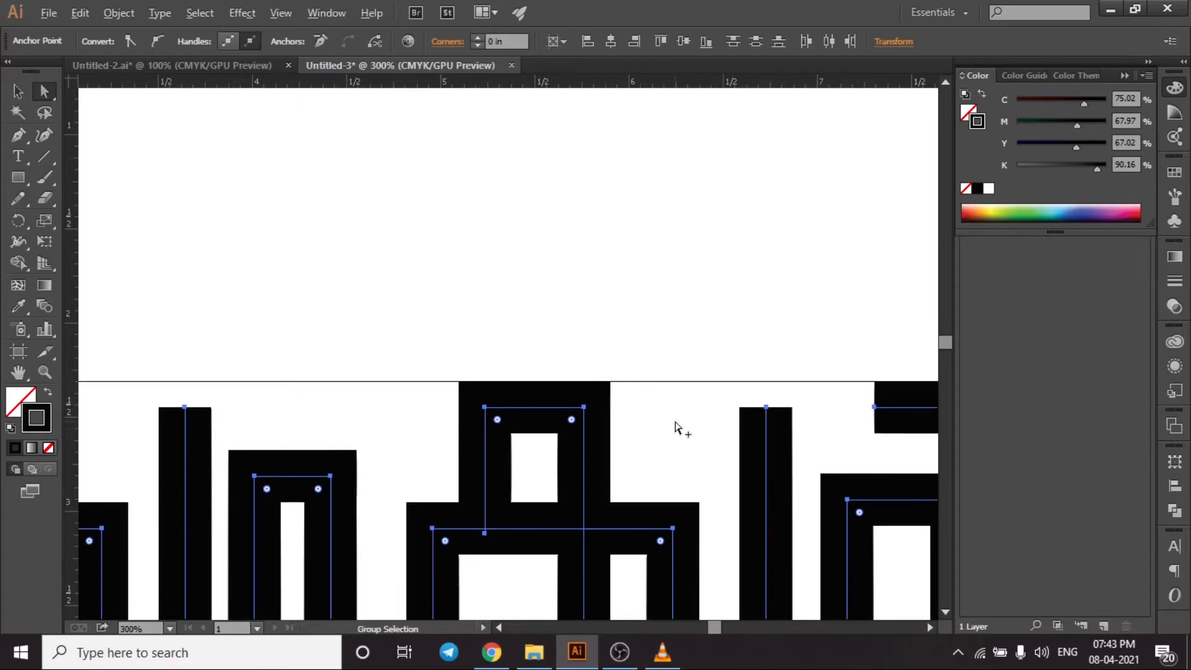
Step: Raise the top ends of the second and fourth letters' uprights to meet the upper guide
left_click(360, 217)
left_click_drag(356, 265, 432, 335)
left_click_drag(736, 277, 793, 343, "shift")
left_click_drag(493, 364, 474, 350)
left_click(451, 233)
Step: Nudge the fourth letter and its bar left to tighten the gap to the third letter
scroll(449, 232, "down", 1, "alt")
left_click_drag(741, 611, 746, 566)
left_click_drag(661, 186, 909, 550)
key("Left")
key("Left")
key("Left")
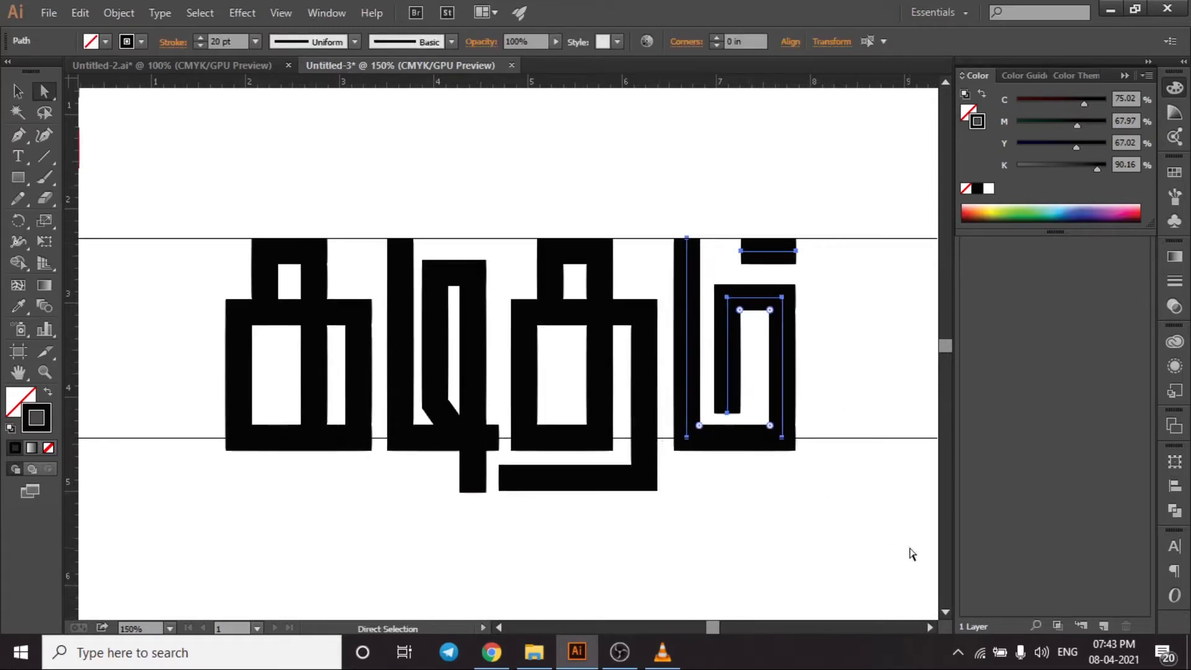
key("Left")
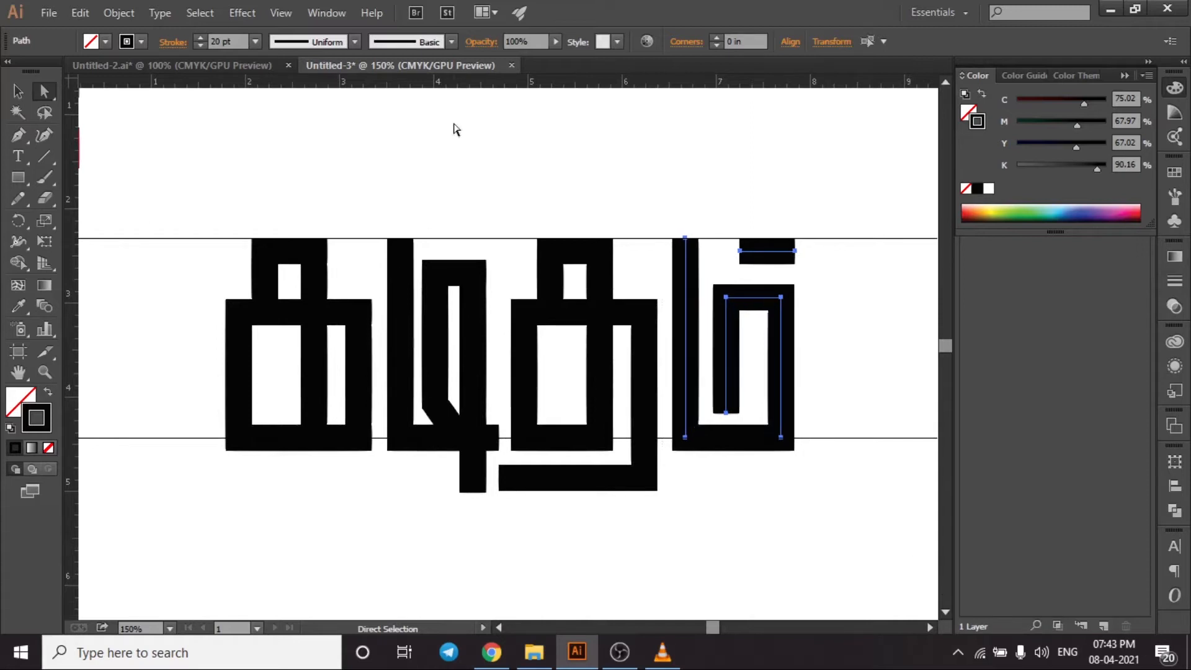
Step: Place a horizontal guide along the bottom edge of the third letter's tail and raise the second letter's stem end to meet it
left_click(455, 129)
scroll(657, 509, "down", 1)
left_click_drag(679, 534, 638, 410)
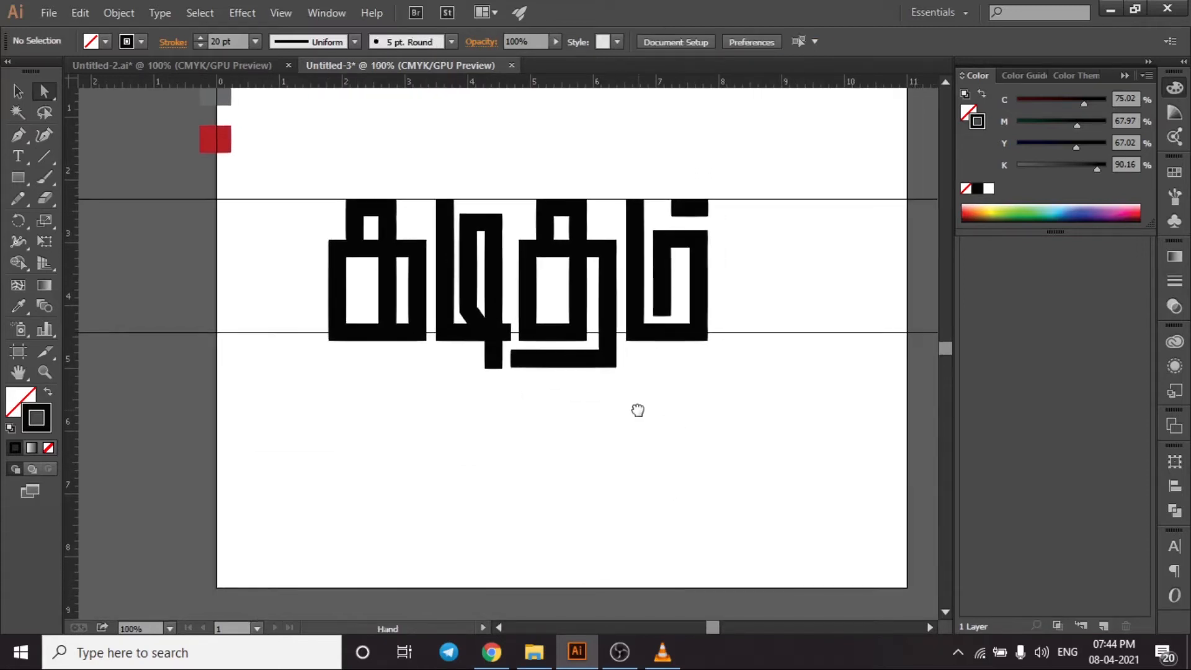
scroll(526, 380, "up", 5)
left_click_drag(393, 86, 438, 318)
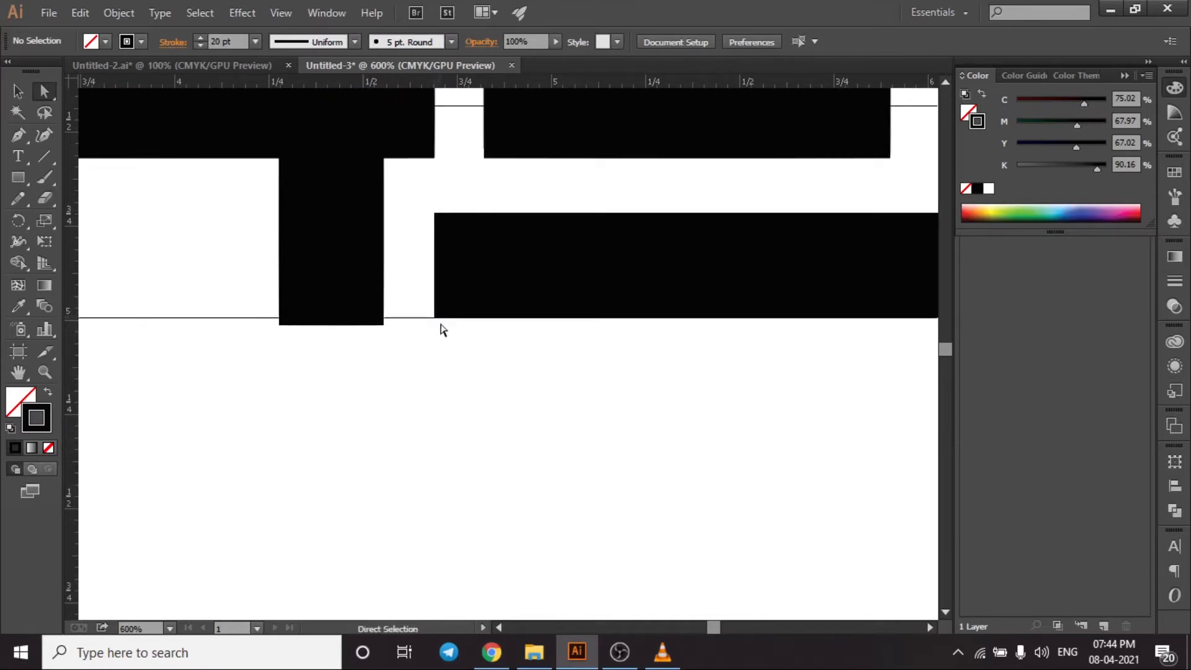
left_click(331, 324)
left_click_drag(331, 324, 332, 318)
scroll(357, 346, "down", 2)
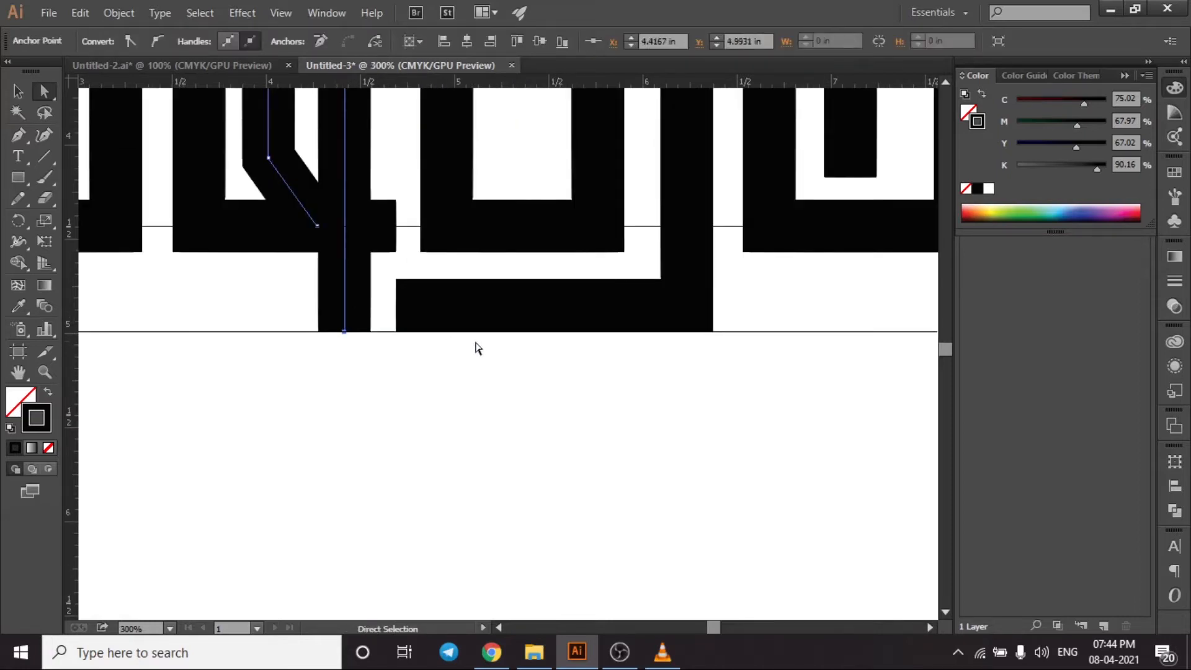
Step: Draw a horizontal bar about 1.3 in long beneath the fourth letter and rest its bottom edge on the lowest guide
left_click(18, 135)
scroll(519, 333, "right", 5)
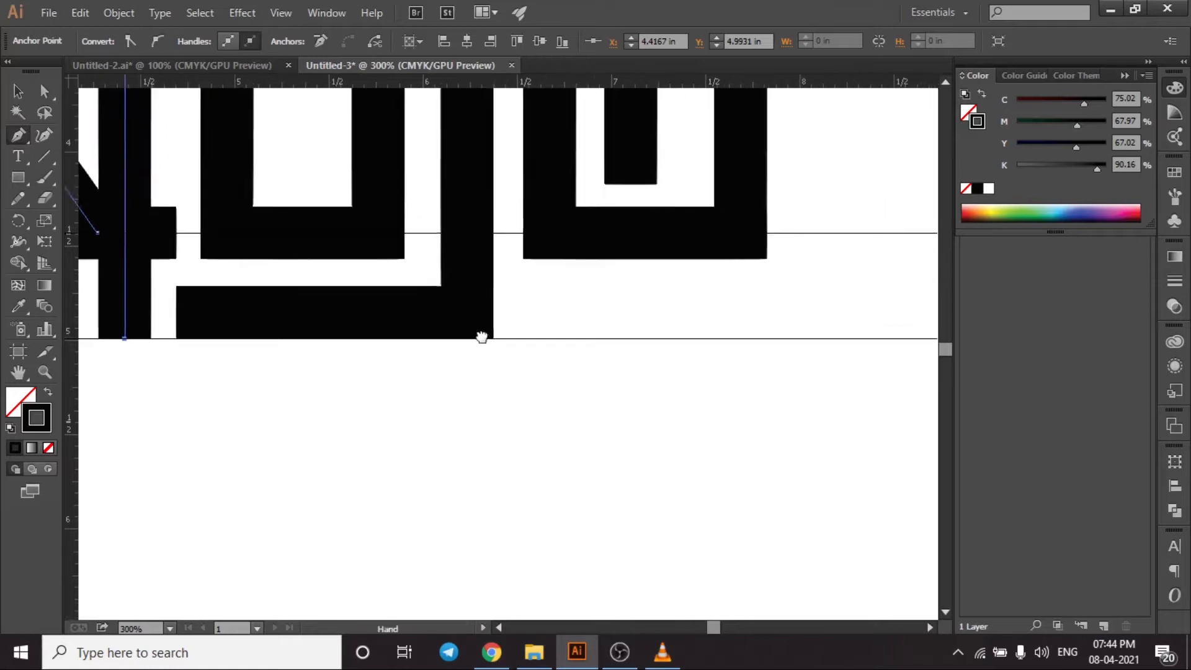
left_click(510, 338)
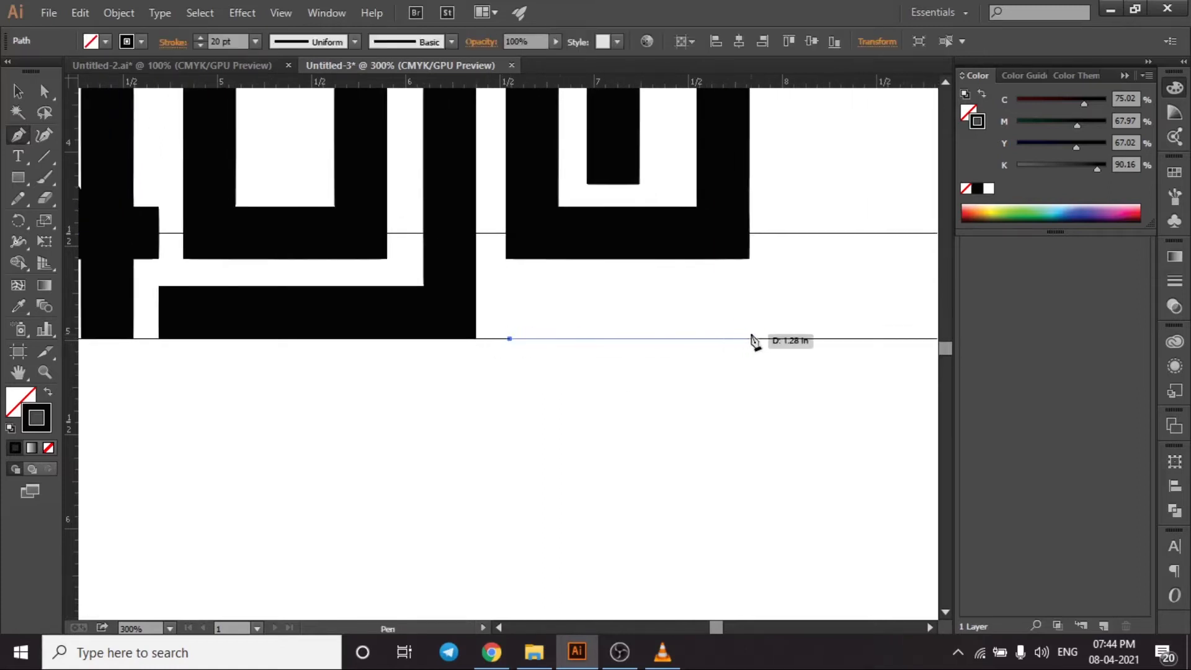
left_click(754, 339, "shift")
key("v")
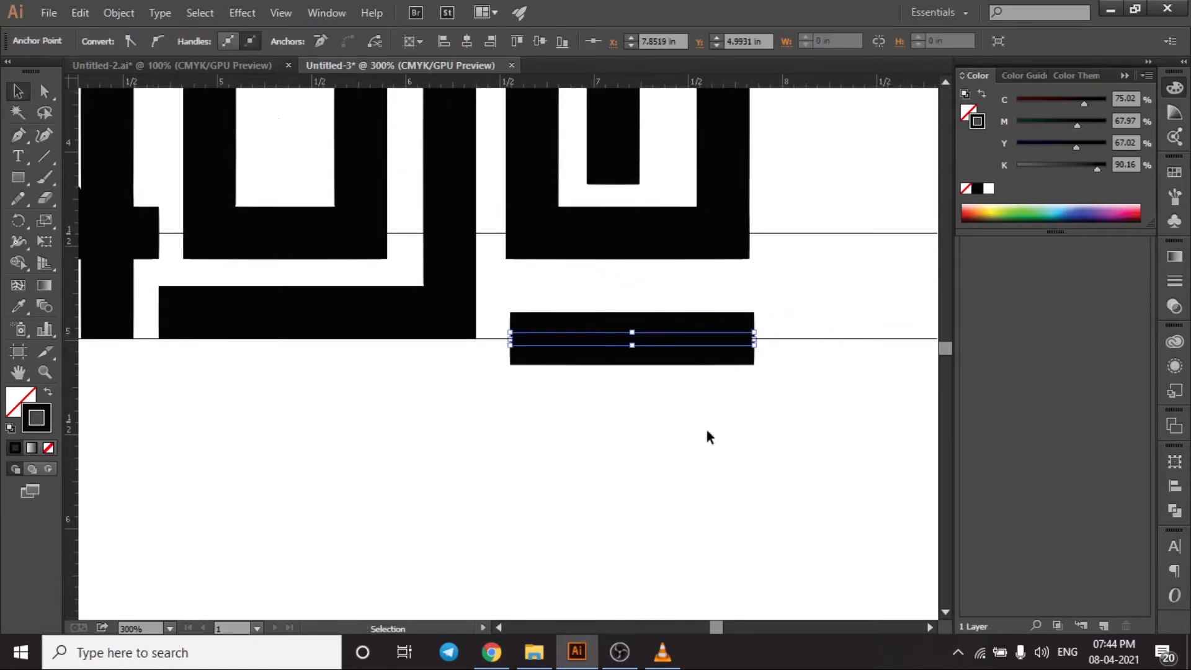
mouse_move(664, 341)
left_mouse_down()
mouse_move(664, 316)
mouse_move(696, 330)
mouse_move(697, 313)
left_mouse_up()
key("ctrl+z")
left_click(769, 388)
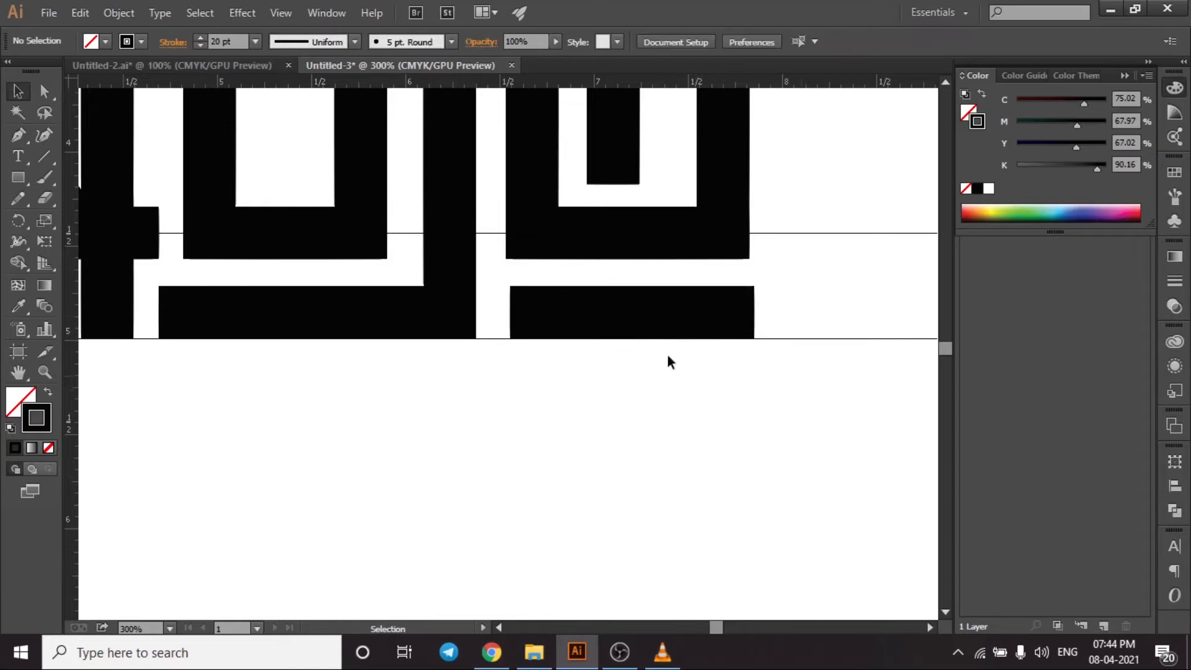
Step: Place a vertical guide at the fourth letter's outer edge and fit the bar beneath it to the letter's width
scroll(716, 314, "up", 2)
scroll(717, 315, "up", 2)
left_click_drag(77, 220, 800, 165)
left_click_drag(723, 303, 701, 308)
left_click(578, 456)
scroll(564, 456, "down", 2)
scroll(771, 441, "down", 4)
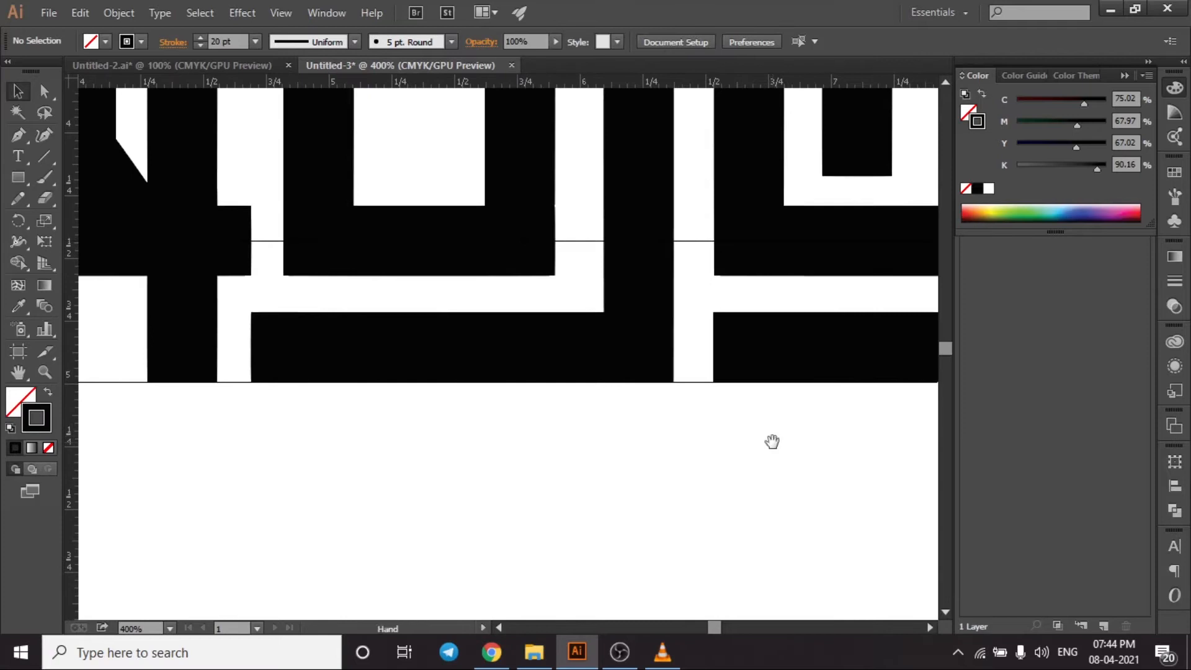
Step: Copy the fourth letter's bottom bar to the space beneath the first letter, beside the second letter's stem
left_click(779, 404)
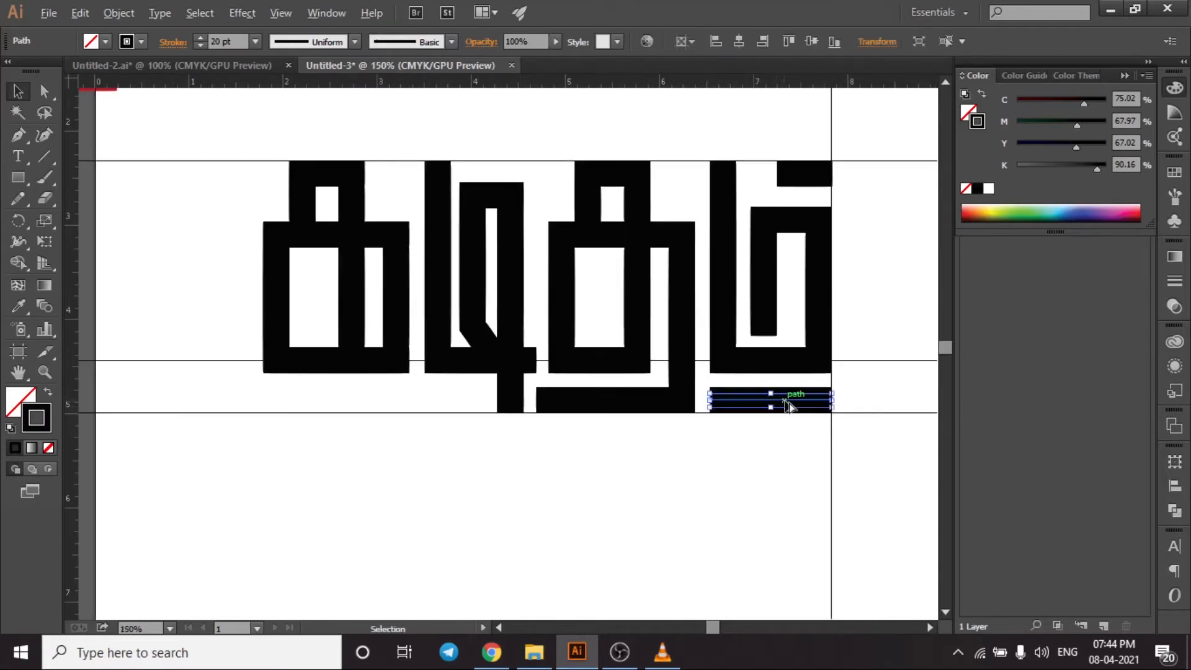
left_click_drag(795, 405, 488, 396)
left_click(492, 460)
Step: Place a vertical guide at the first letter's outer edge and pull the outer end of the bar beneath it onto that guide
left_click_drag(77, 237, 263, 366)
scroll(260, 391, "up", 6)
left_click(302, 435)
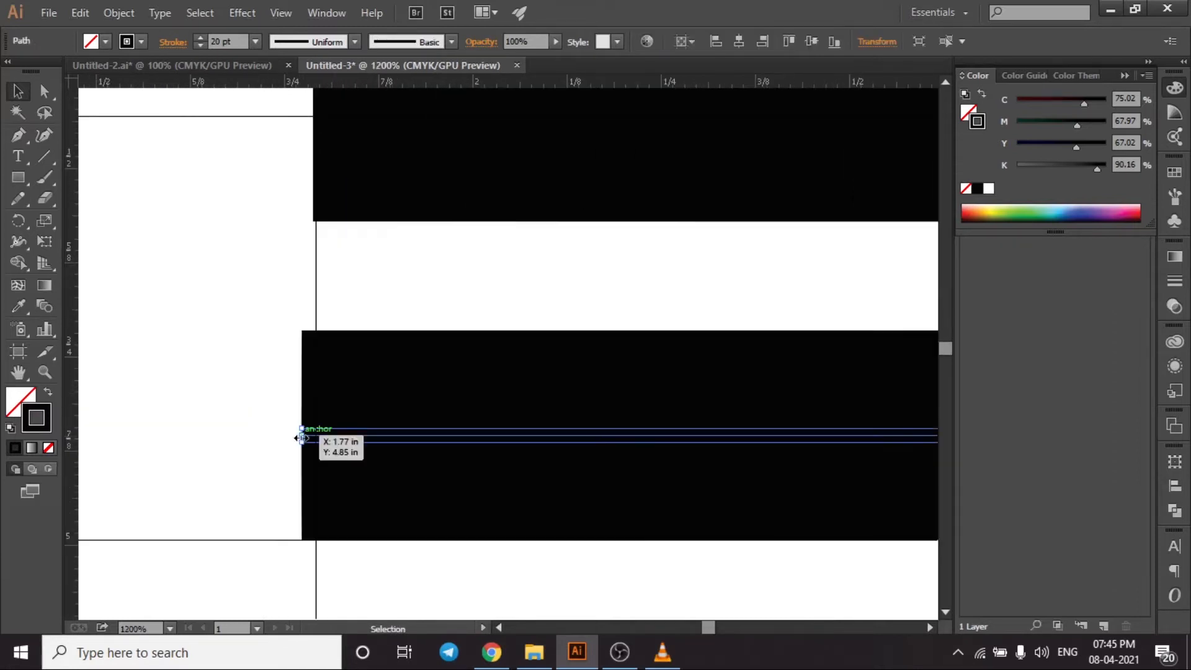
key("ctrl+z")
left_click_drag(77, 289, 313, 220)
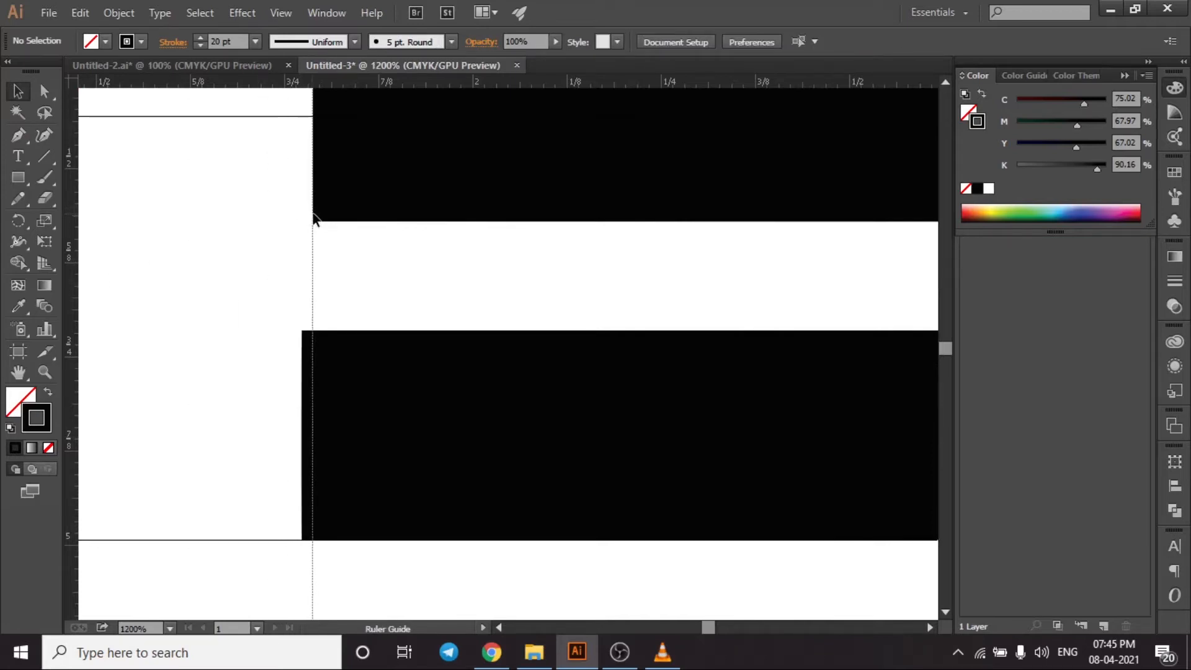
left_click(304, 434)
left_click_drag(302, 436, 312, 435)
left_click(268, 394)
key("ctrl+1")
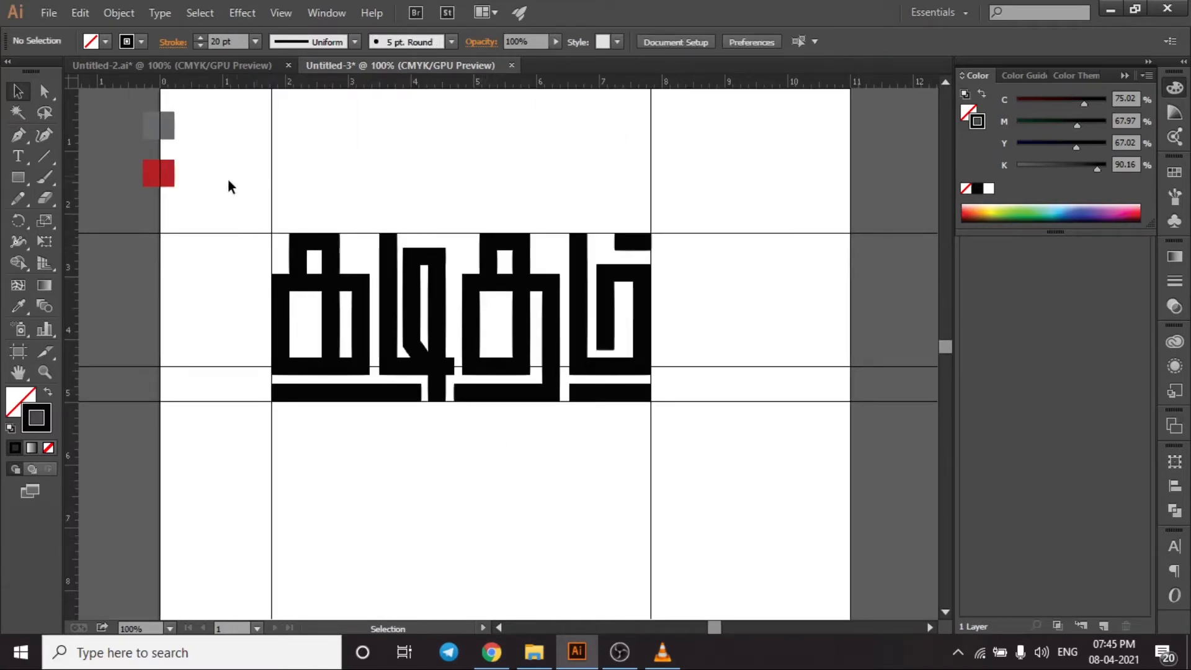
Step: Group all the letter strokes and bars and set their stroke weight to 22 pt
left_click_drag(248, 174, 753, 480)
key("ctrl+g")
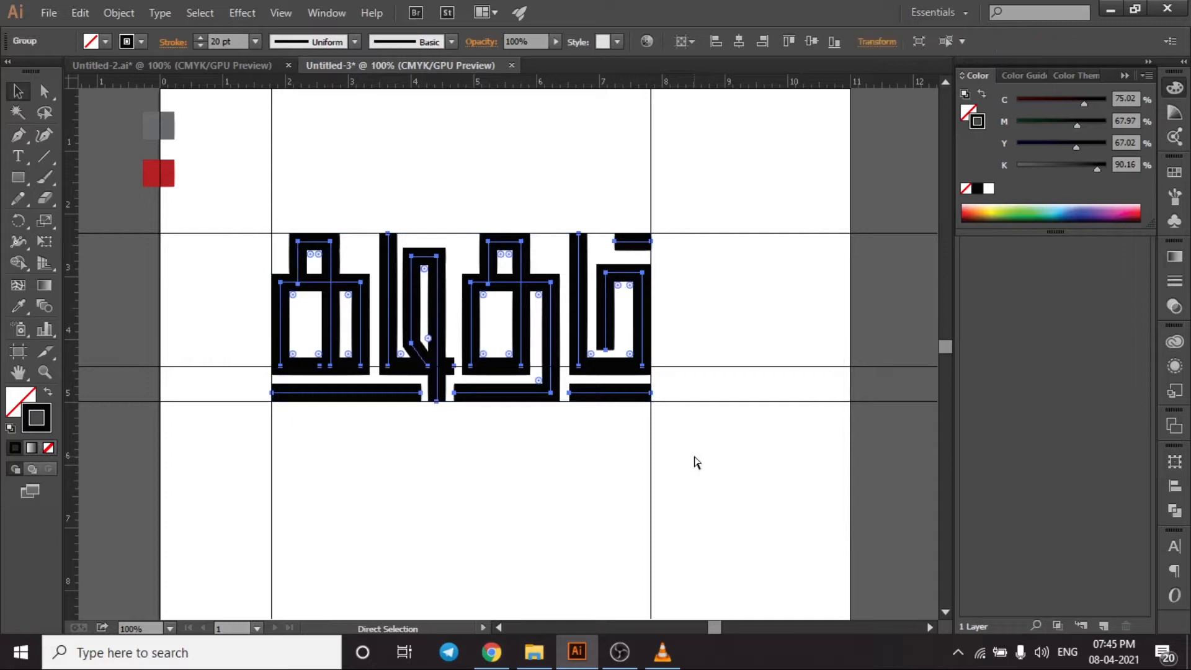
scroll(234, 41, "up", 1)
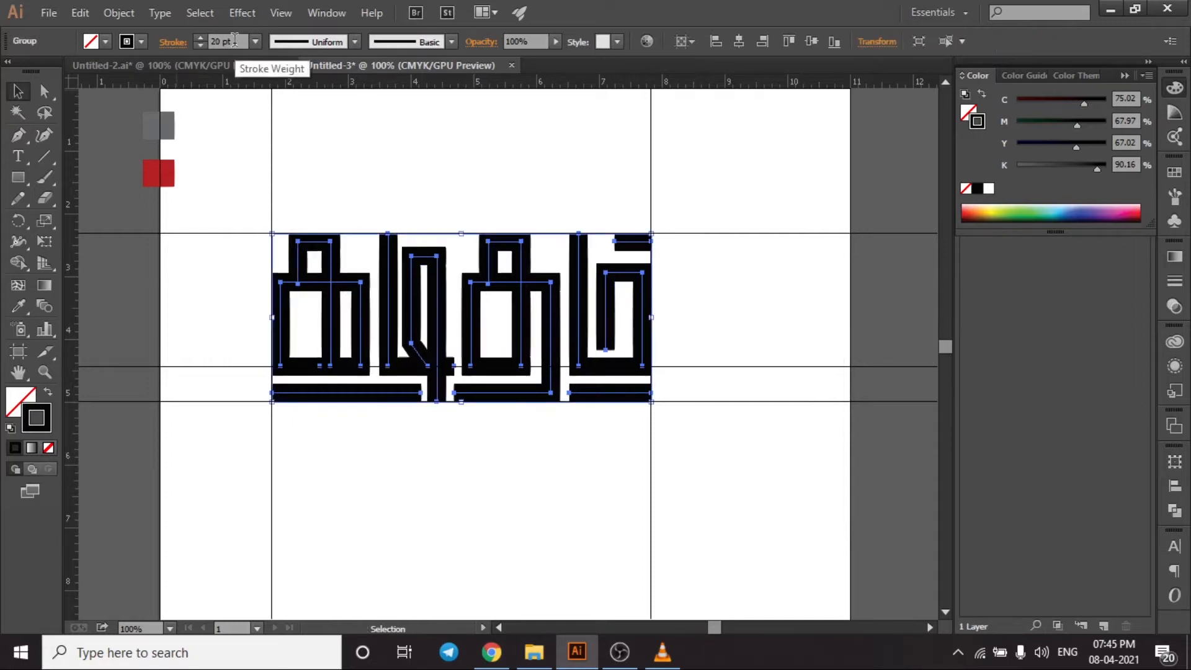
scroll(240, 41, "up", 1)
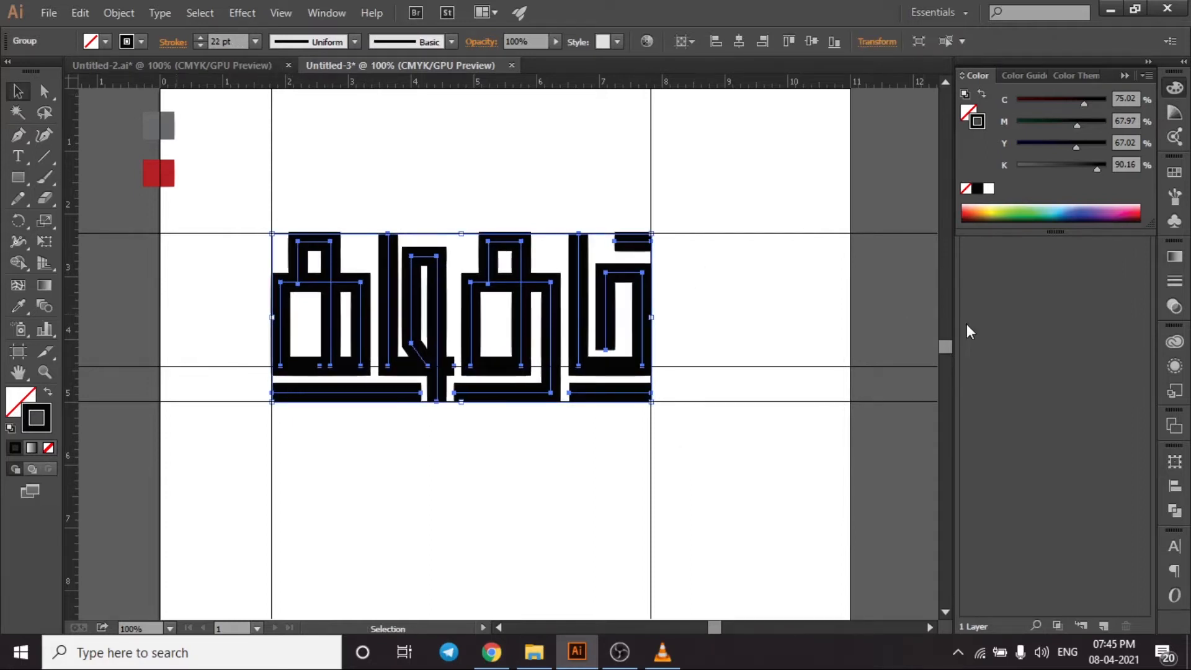
Step: Expand Layer 1 in the layer list and hide its locked group
key("a")
key("v")
key("F7")
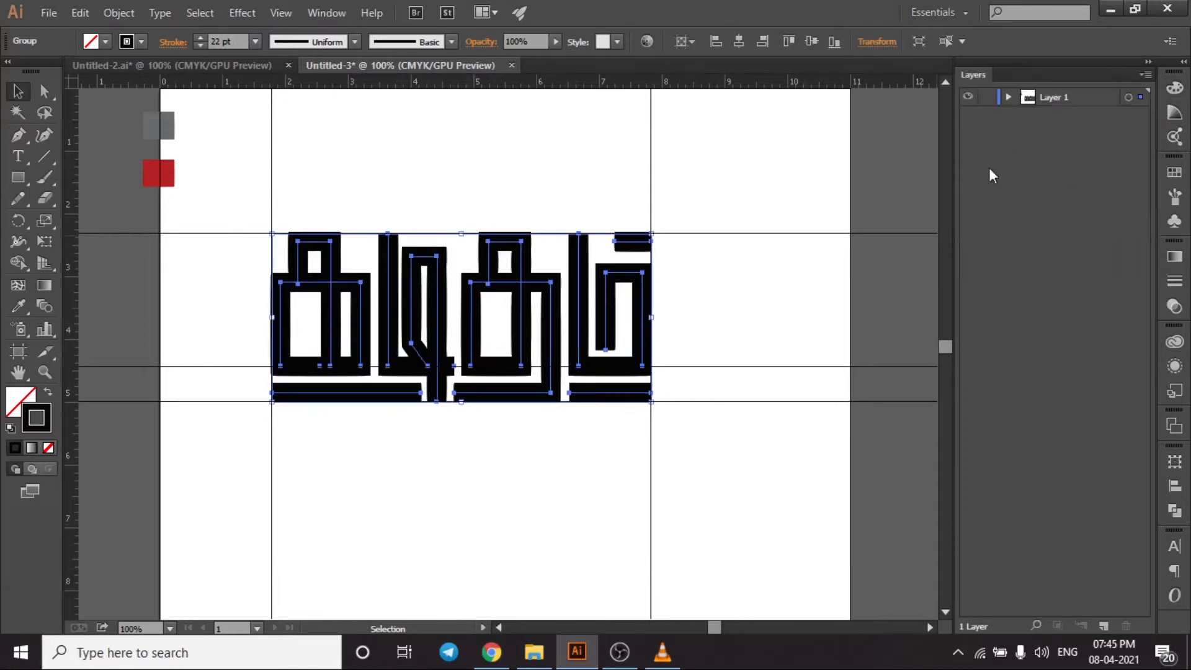
left_click(1007, 97)
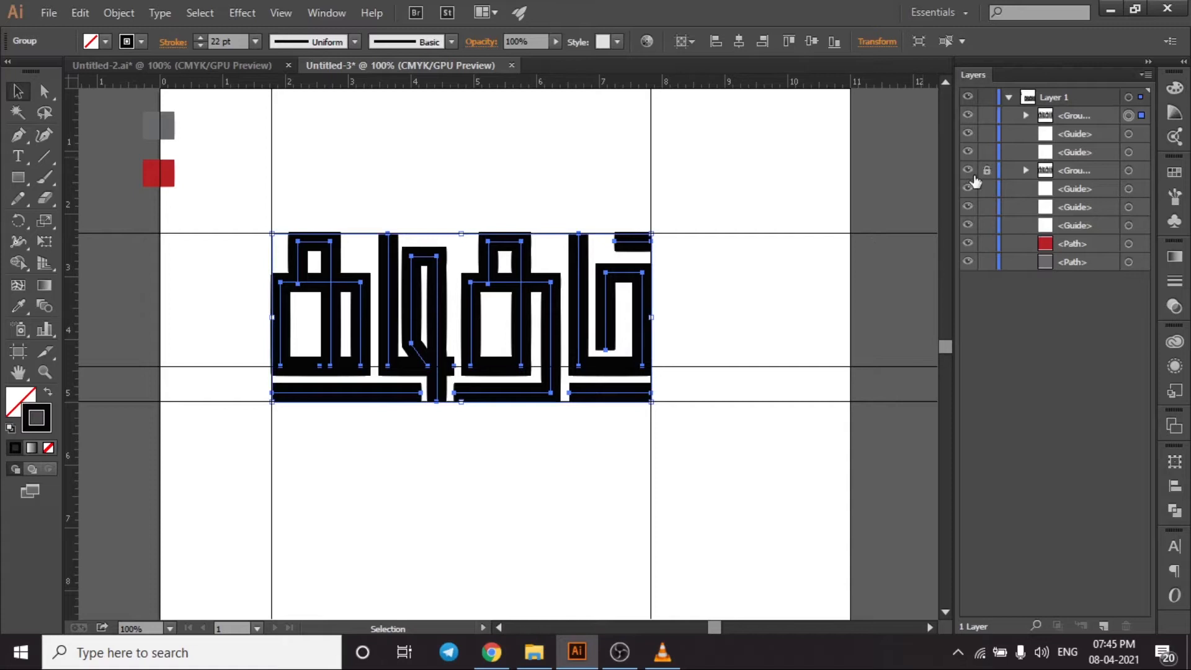
left_click(968, 171)
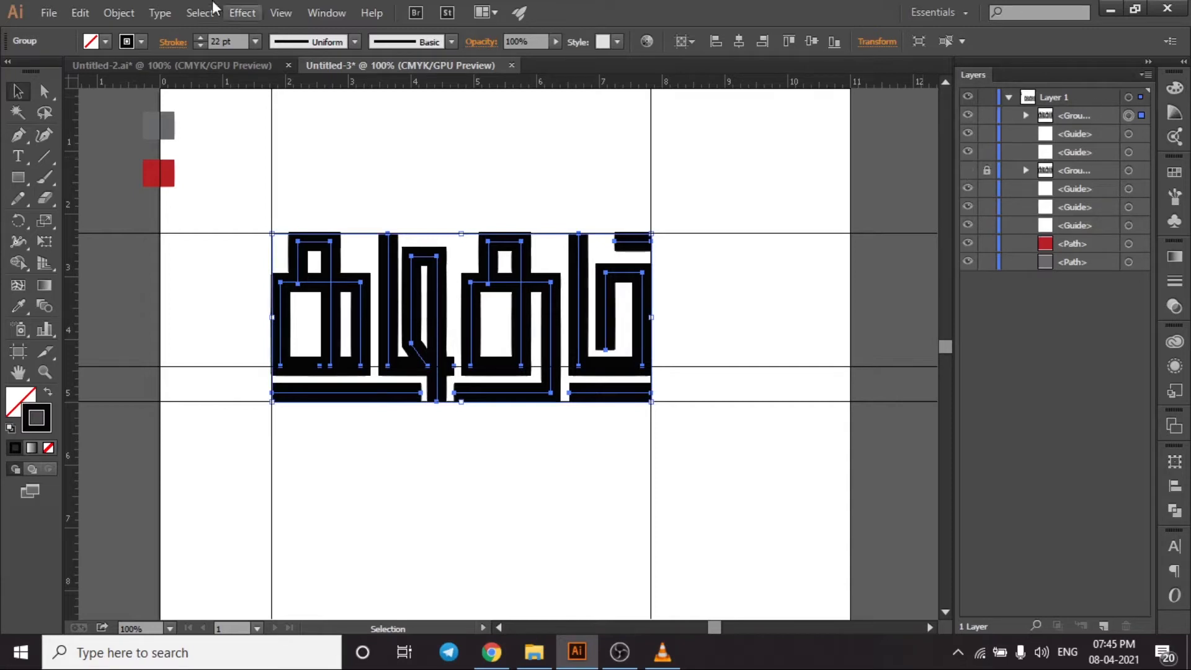
Step: Expand the lettering's fill and stroke into shapes, combine them with Pathfinder Merge, and reselect the lettering
left_click(118, 12)
left_click(212, 193)
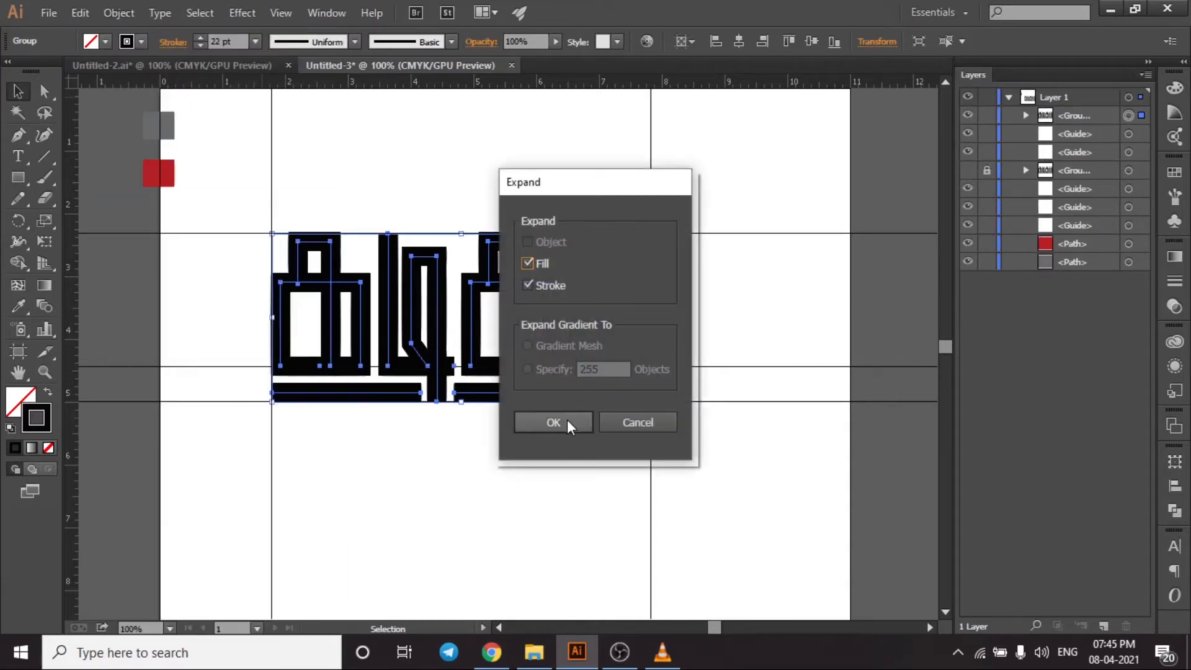
left_click(553, 423)
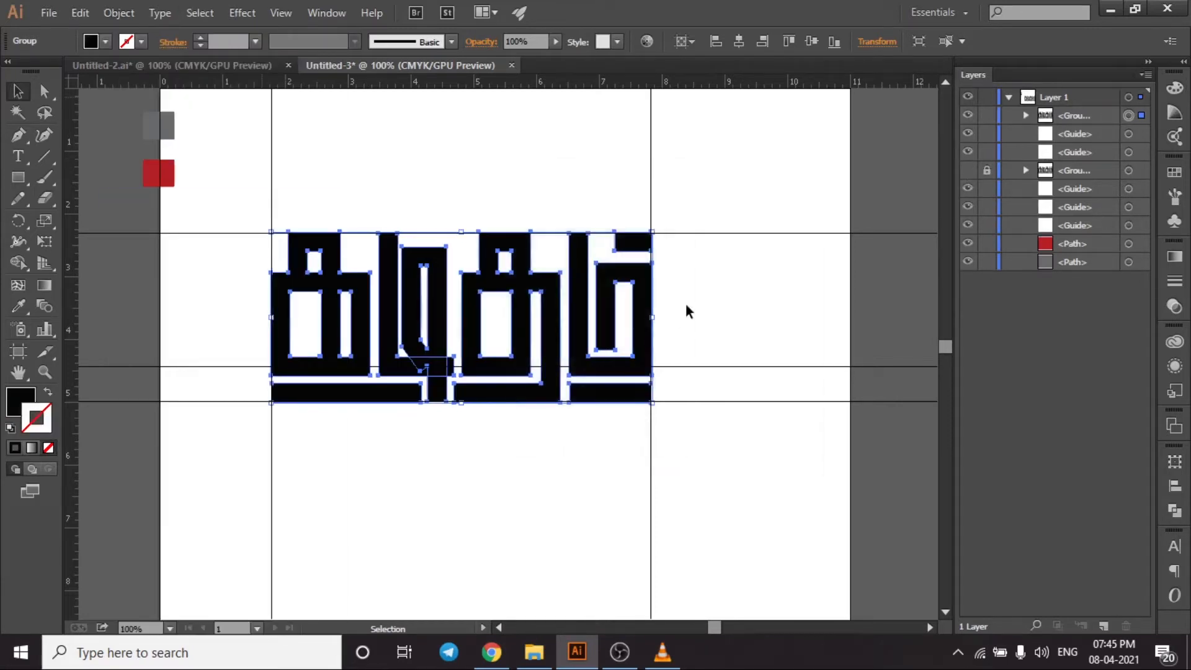
left_click(1175, 507)
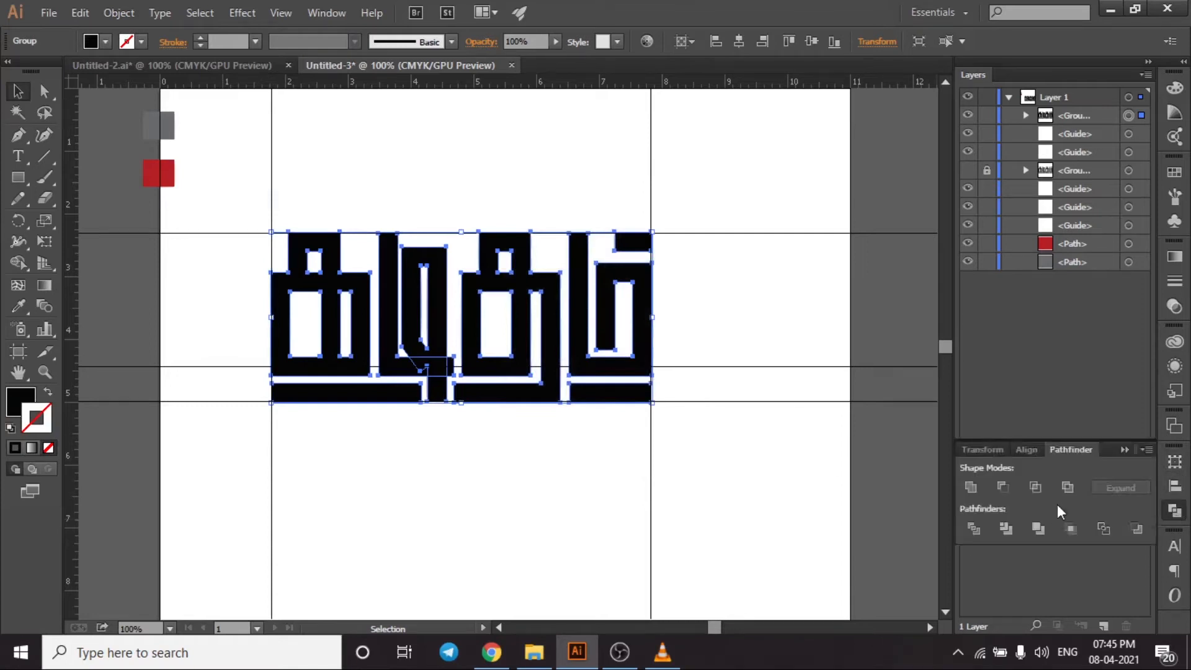
left_click(1036, 529)
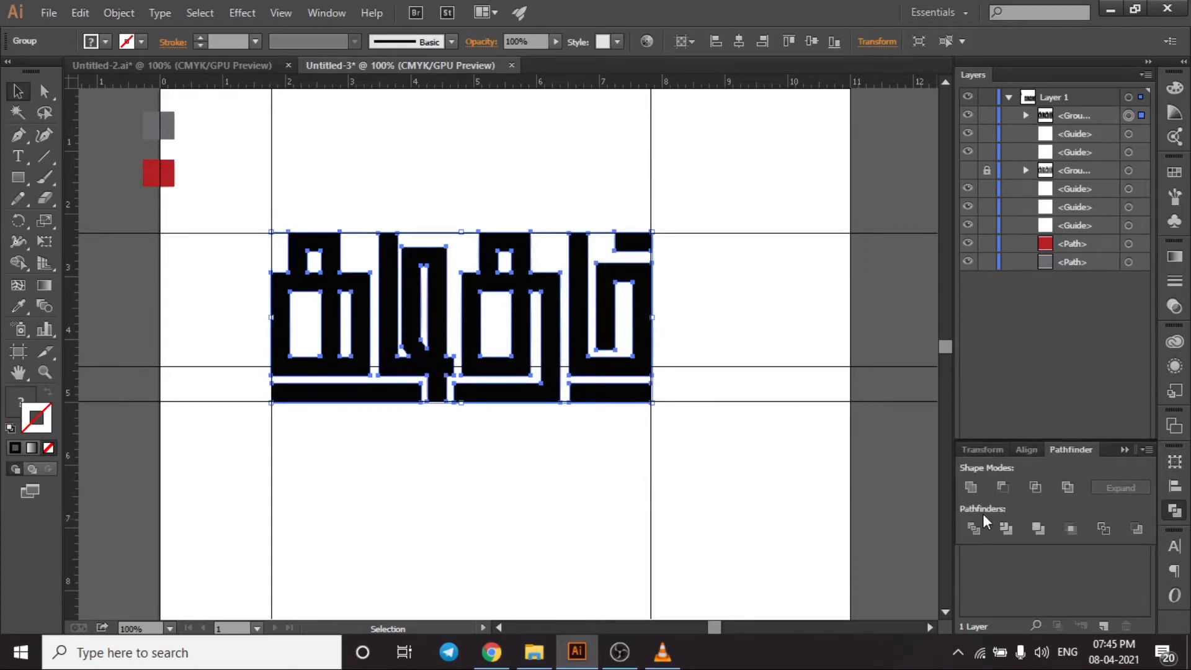
left_click(728, 149)
left_click(579, 270)
Step: Create a 5 in by 3 in rectangle over the lettering and fill it with colour #89686b
left_click(20, 176)
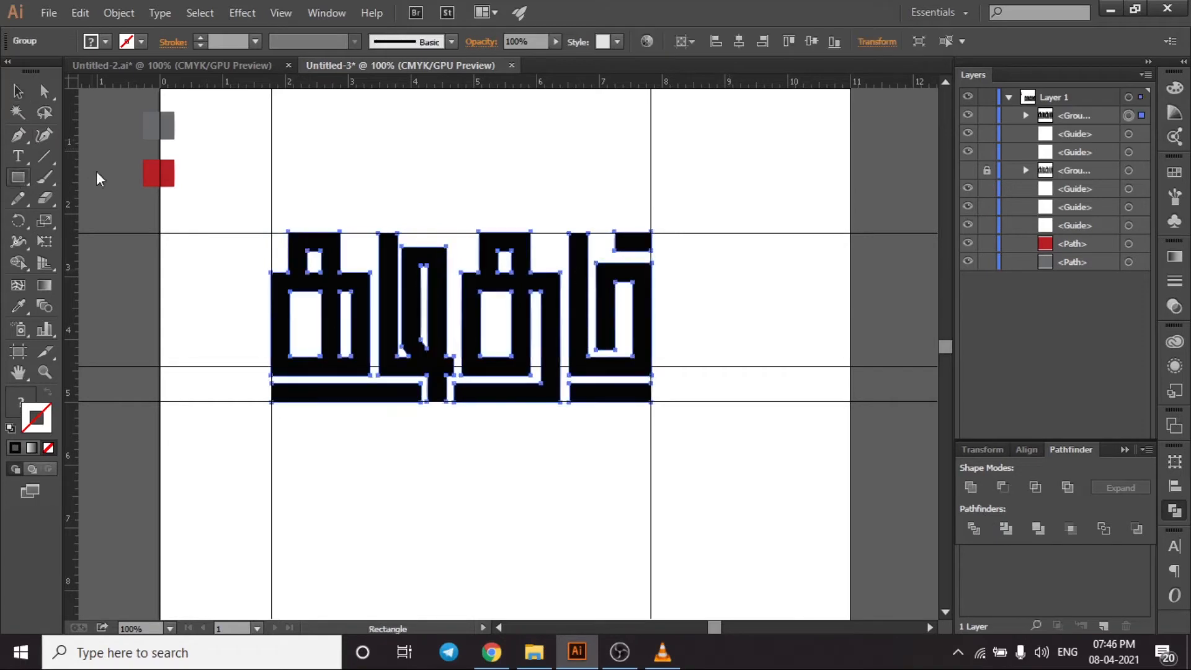
right_click(69, 83)
left_click(505, 167)
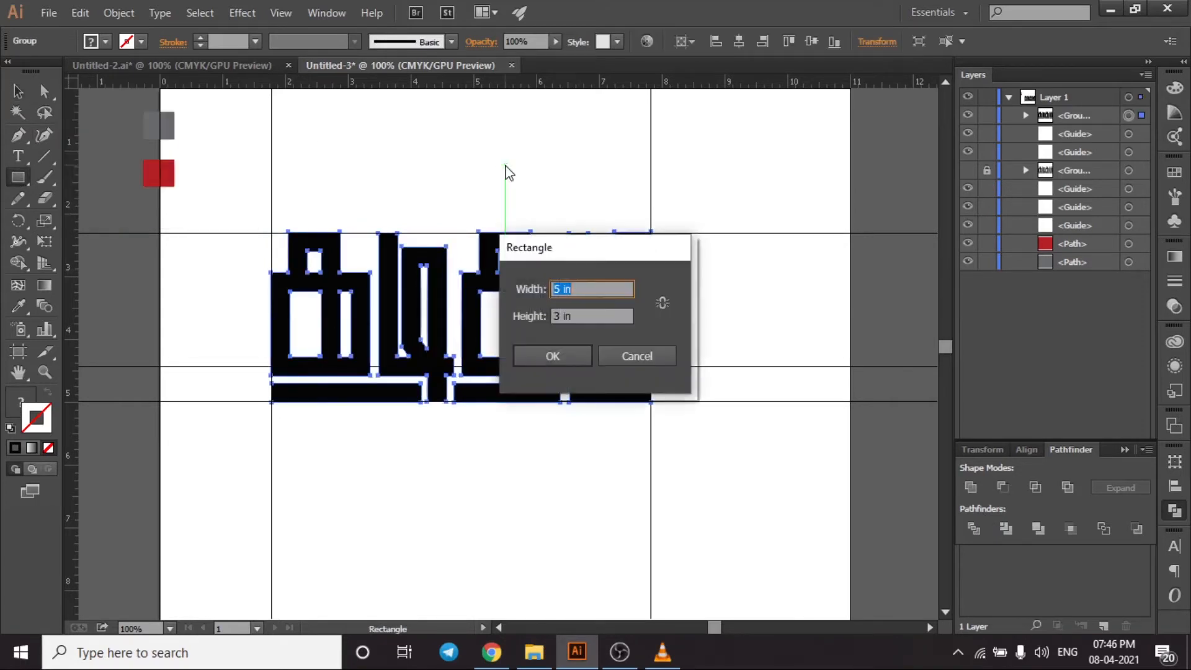
left_click(558, 353)
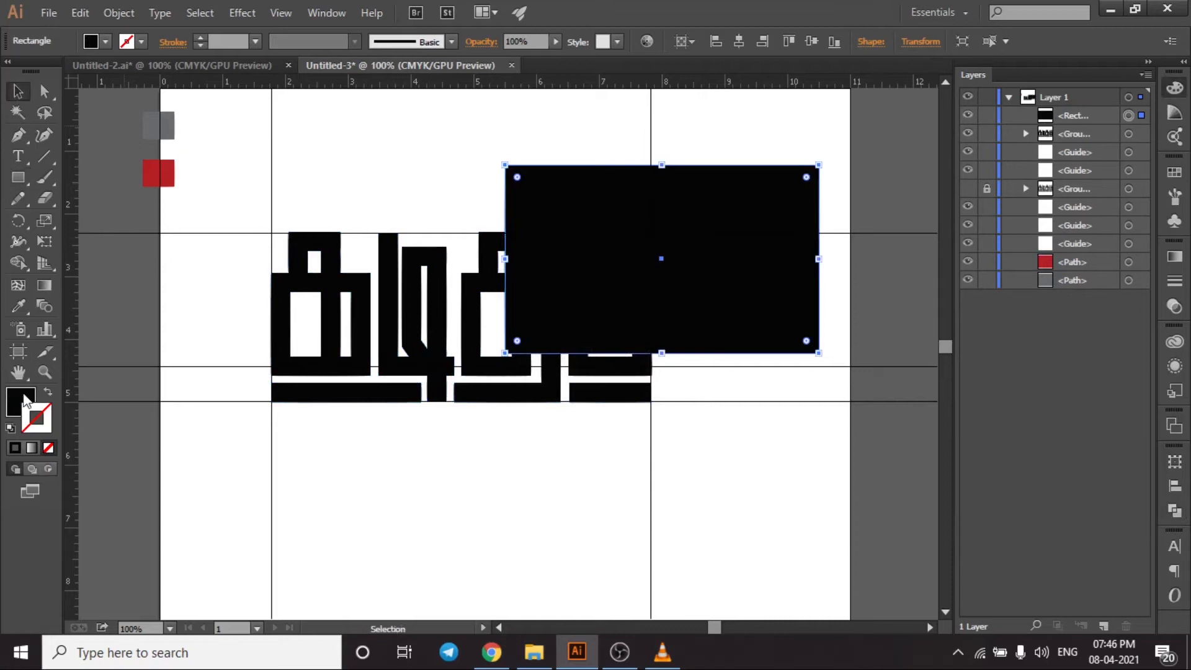
double_click(25, 405)
left_click_drag(610, 239, 620, 308)
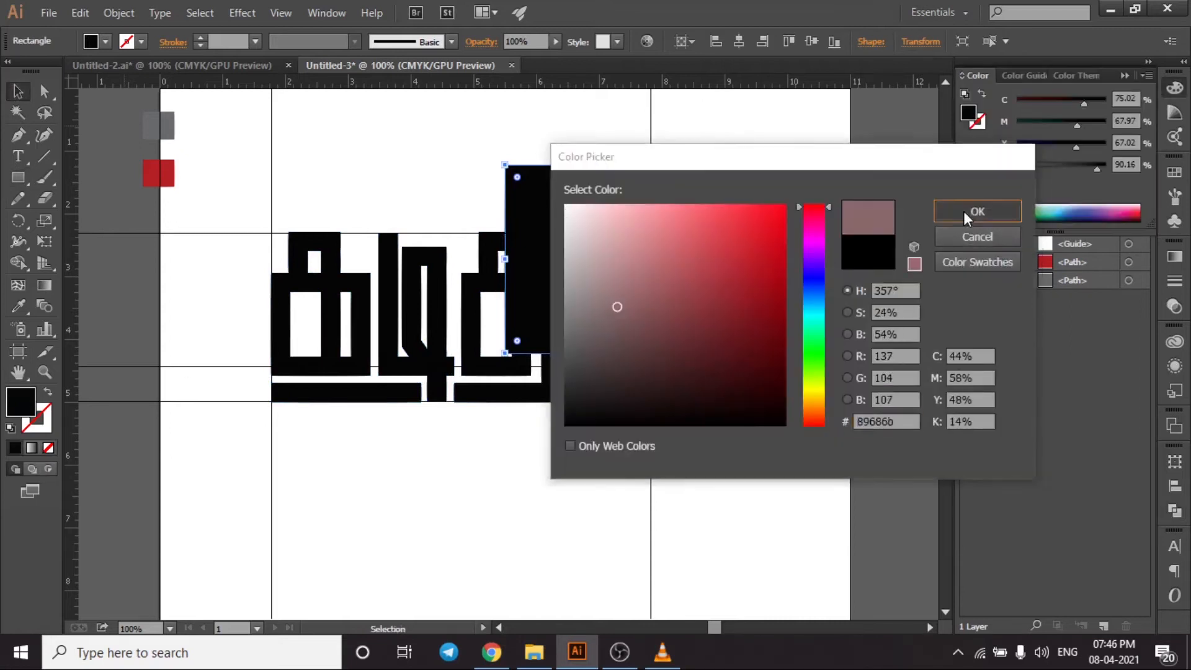
left_click(967, 211)
key("F7")
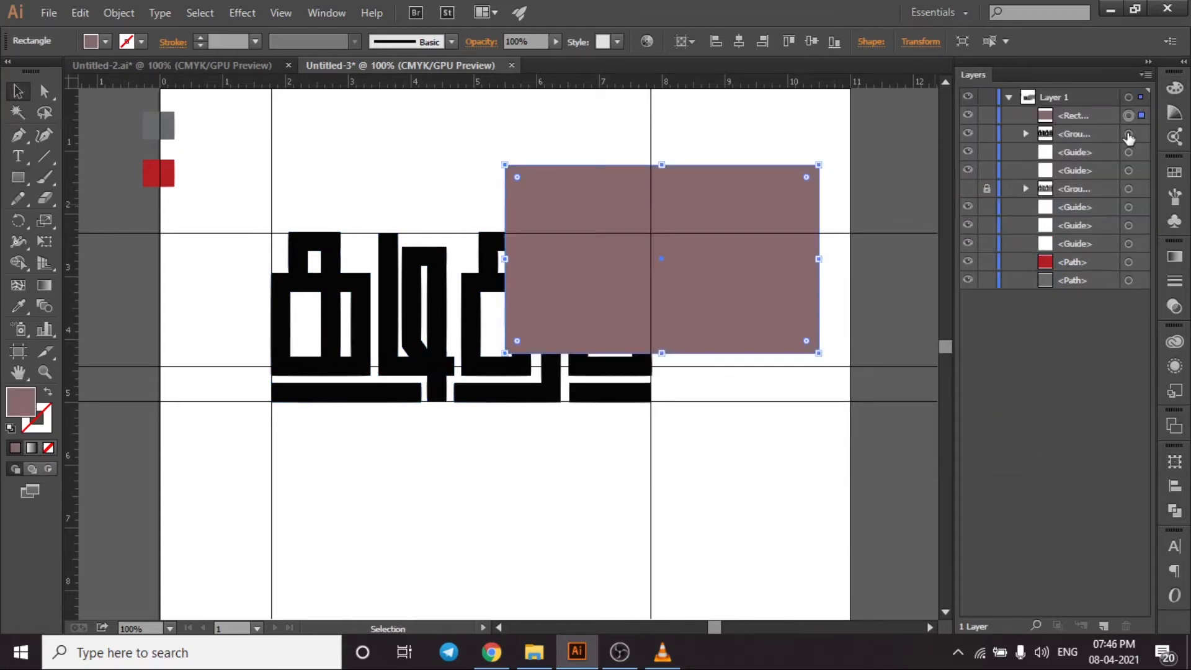
Step: Envelope-distort the lettering with the rectangle as the top object so it fits the 5 by 3 in shape
left_click(1128, 135, "shift")
right_click(410, 288)
left_click(122, 16)
left_click(119, 13)
mouse_move(285, 442)
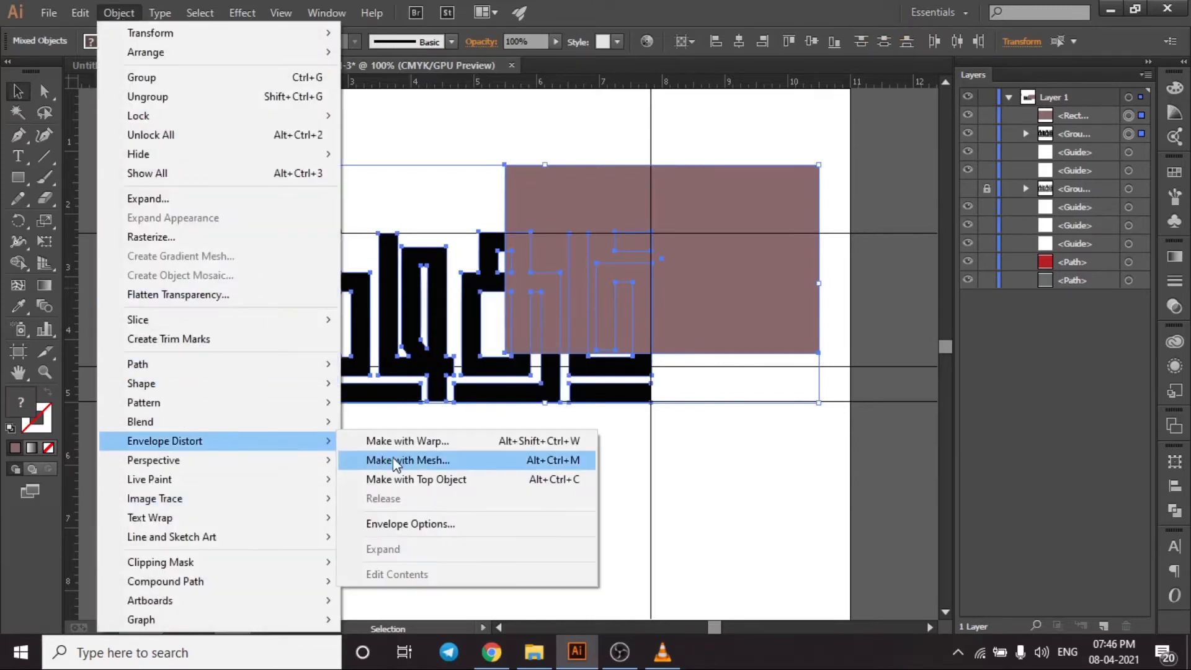
left_click(398, 479)
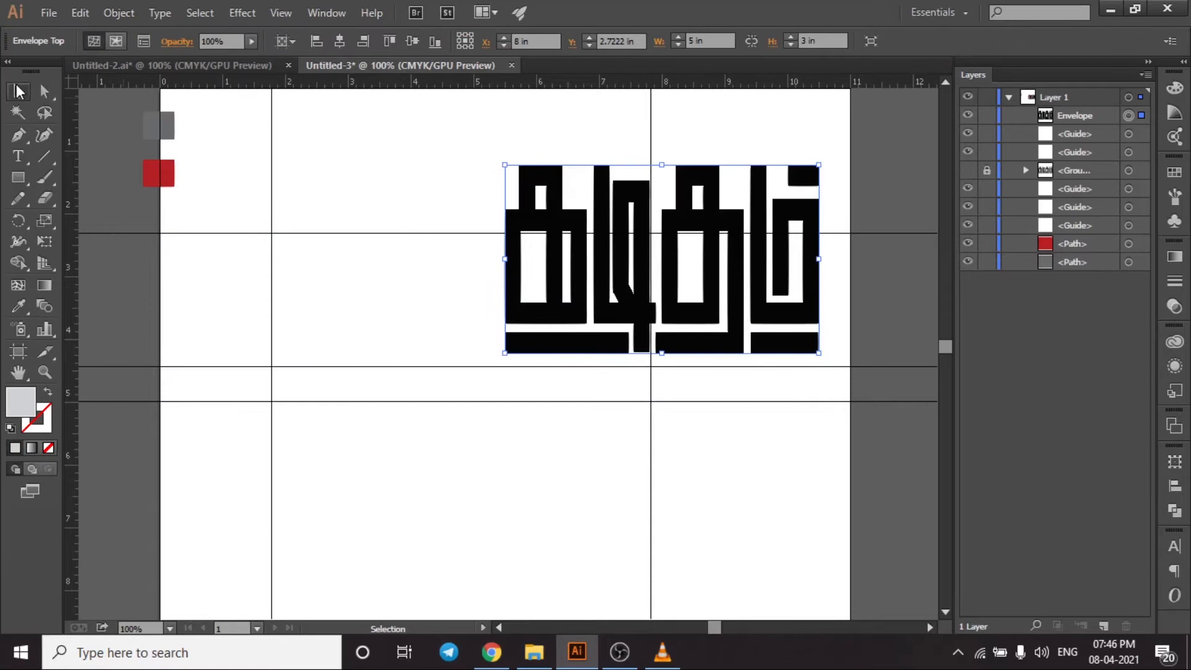
Step: Move the distorted lettering back toward the middle of the artboard and hide all the guides
left_click_drag(731, 285, 535, 334)
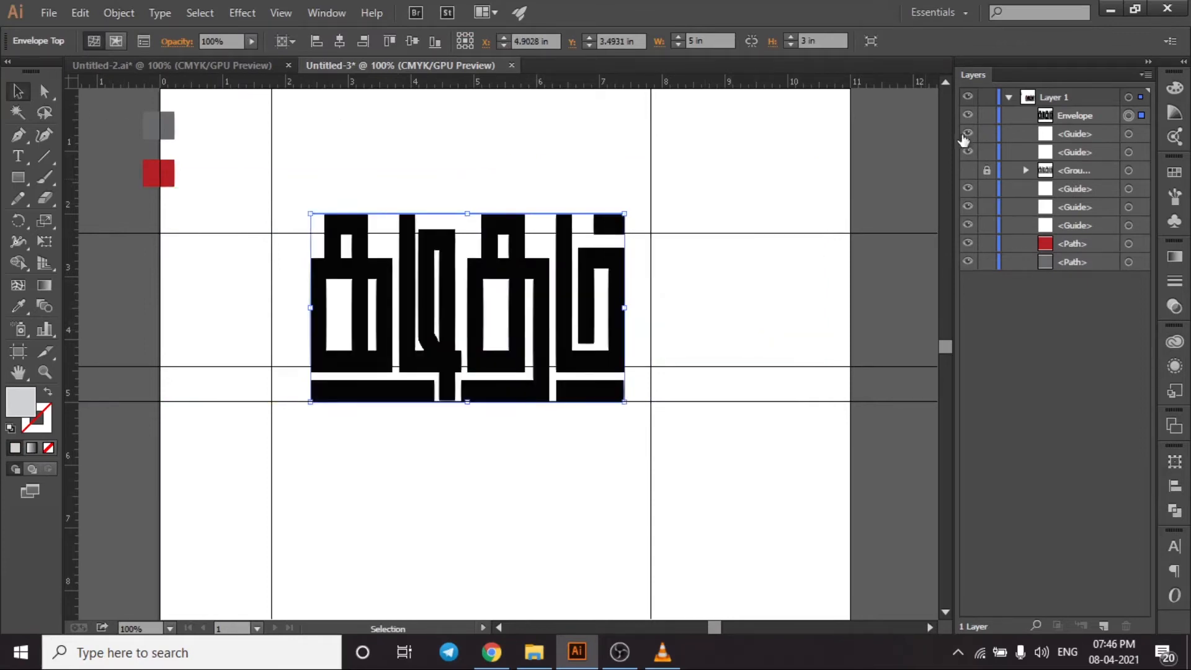
left_click_drag(968, 140, 968, 153)
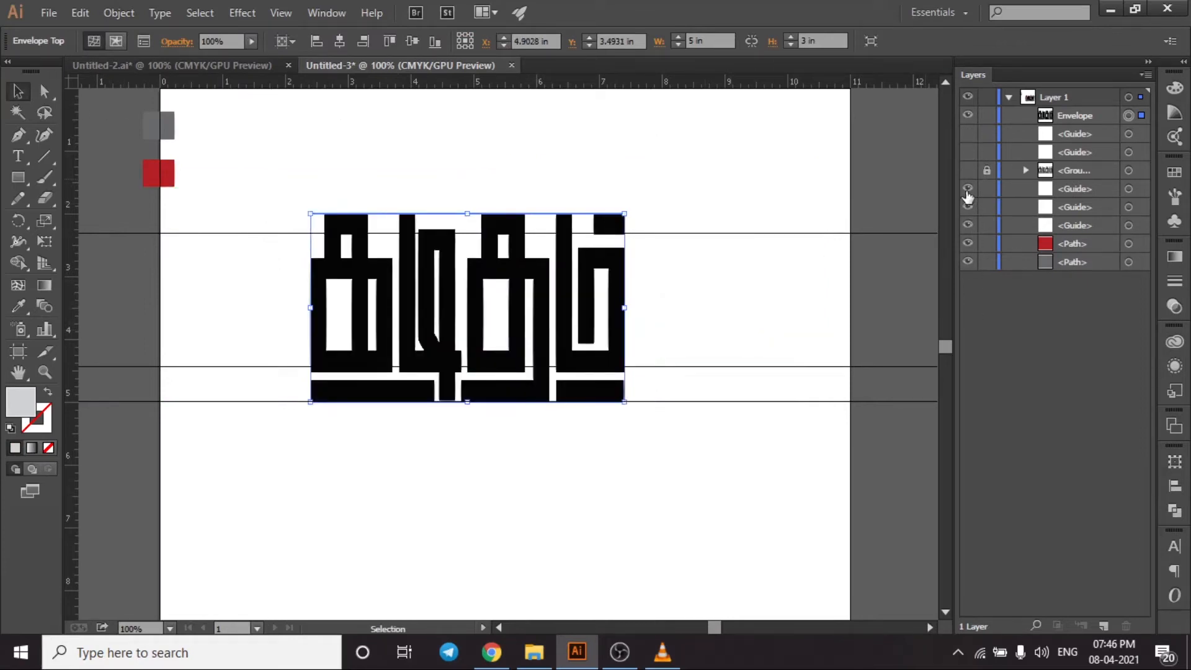
left_click(730, 218)
Step: Center the distorted lettering horizontally and vertically on the artboard
left_click_drag(519, 319, 539, 323)
left_click(339, 41)
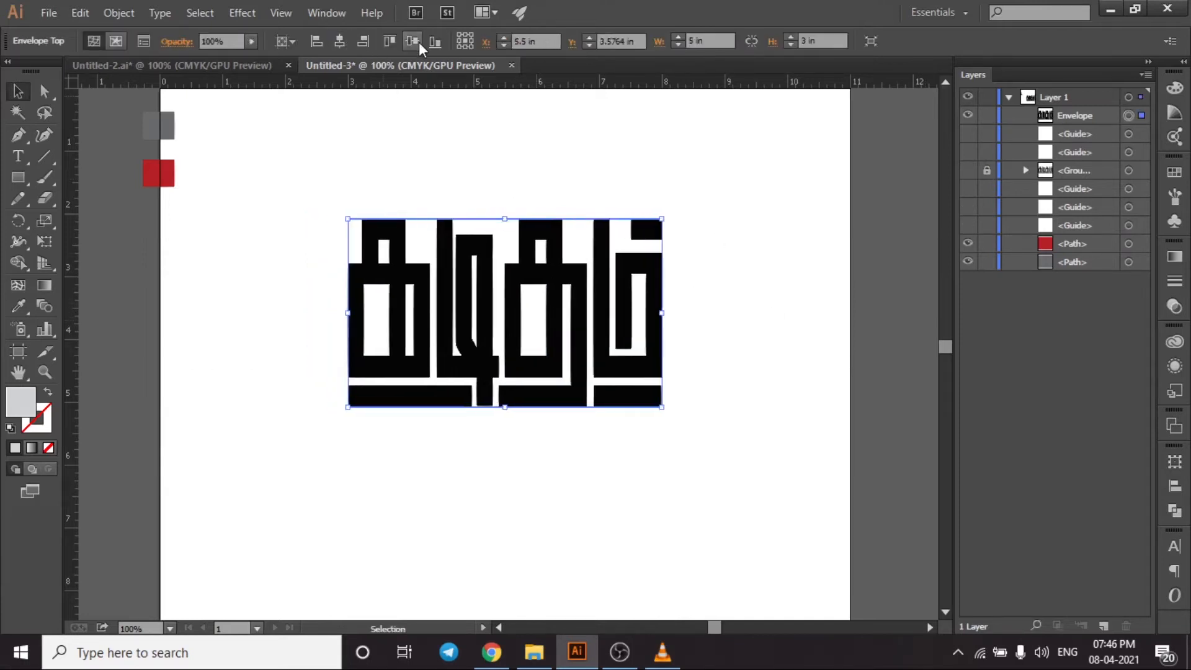
left_click(411, 41)
left_click(750, 394)
left_click(516, 356)
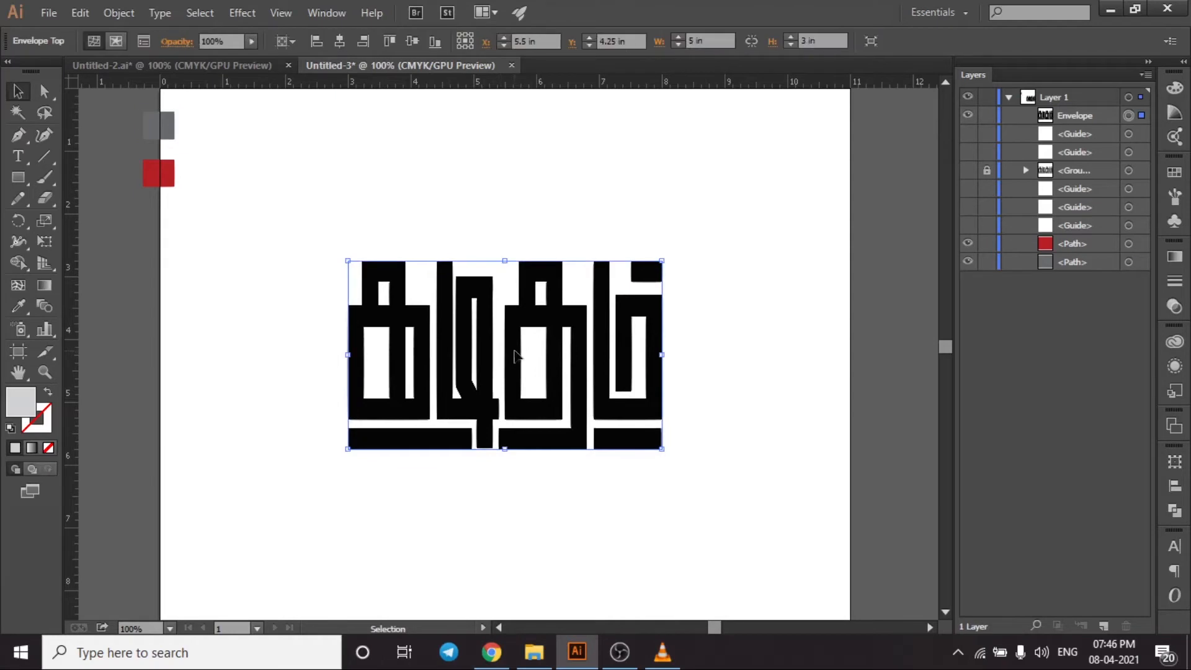
Step: Try to recolour the envelope lettering by sampling the grey swatch with the Eyedropper
key("o")
key("i")
left_click(168, 123)
left_click(19, 91)
right_click(551, 347)
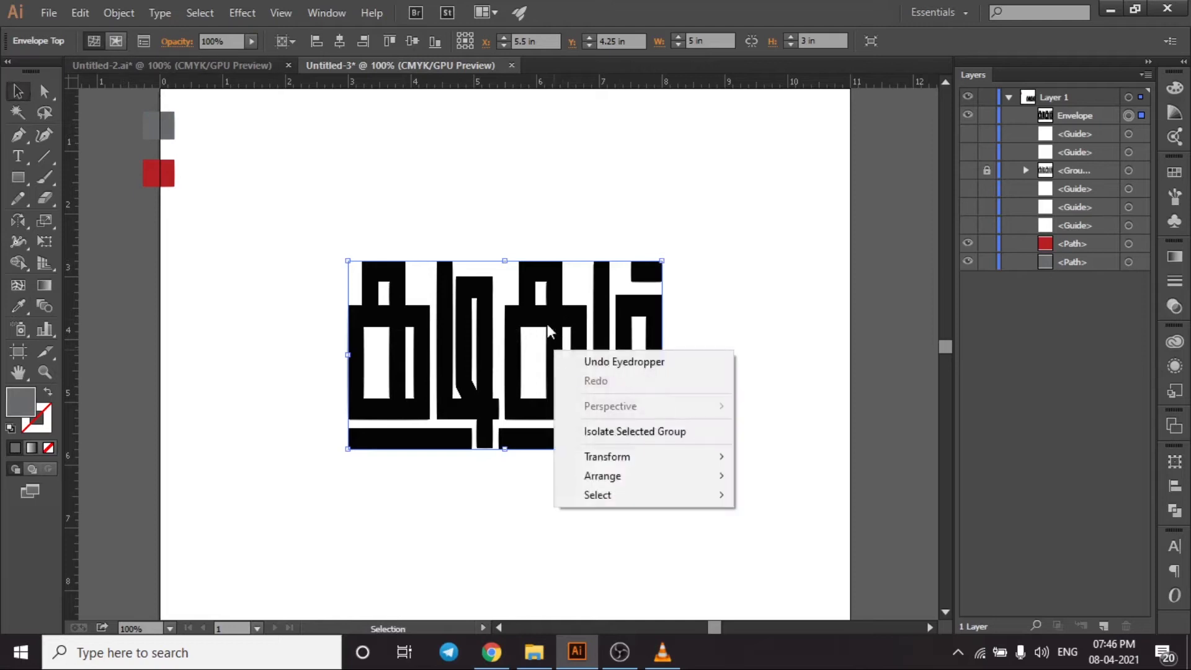
Step: Expand the enveloped lettering into editable shapes and activate the Eyedropper
left_click(118, 12)
left_click(145, 195)
left_click(558, 424)
key("i")
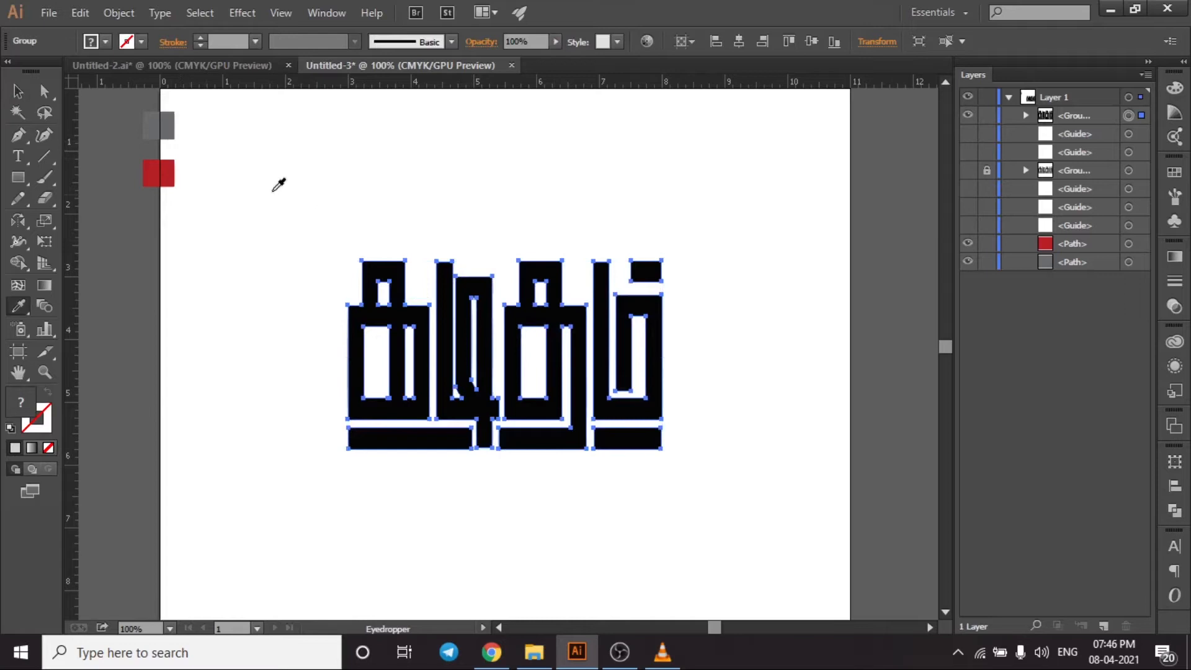
Step: Recolour the expanded lettering grey by sampling the grey swatch, and deselect it
left_click(169, 121)
left_click(44, 91)
key("v")
left_click(298, 249)
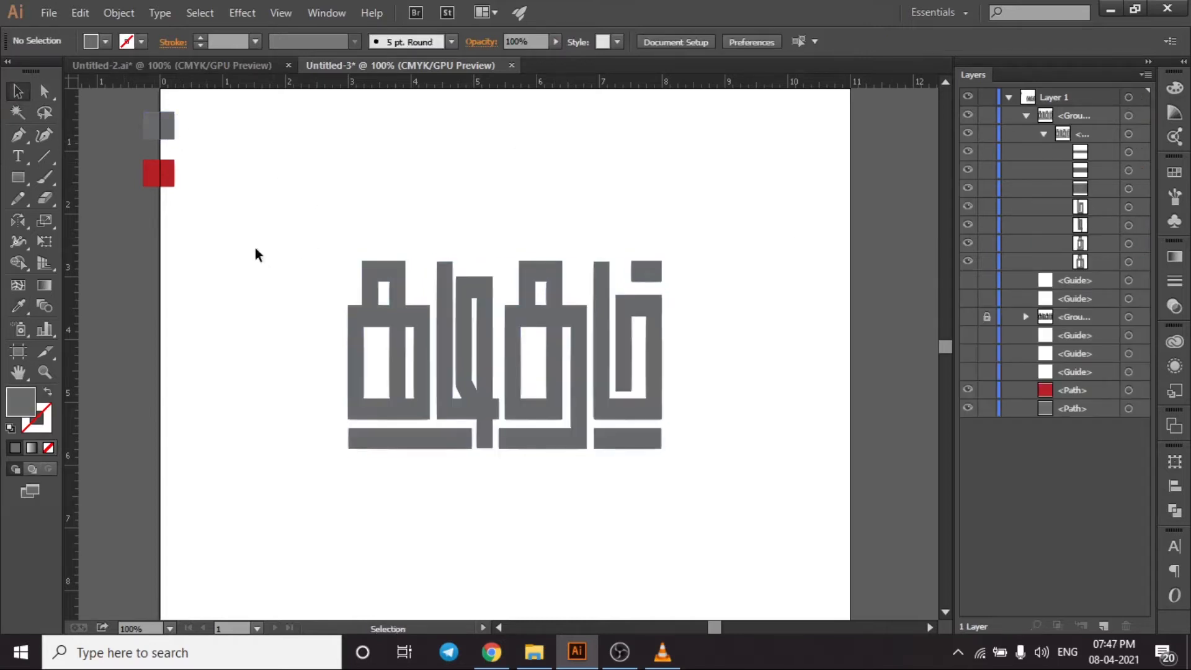
Step: Create a 5 by 3 in rectangle on the artboard
left_click(18, 176)
left_click(515, 172)
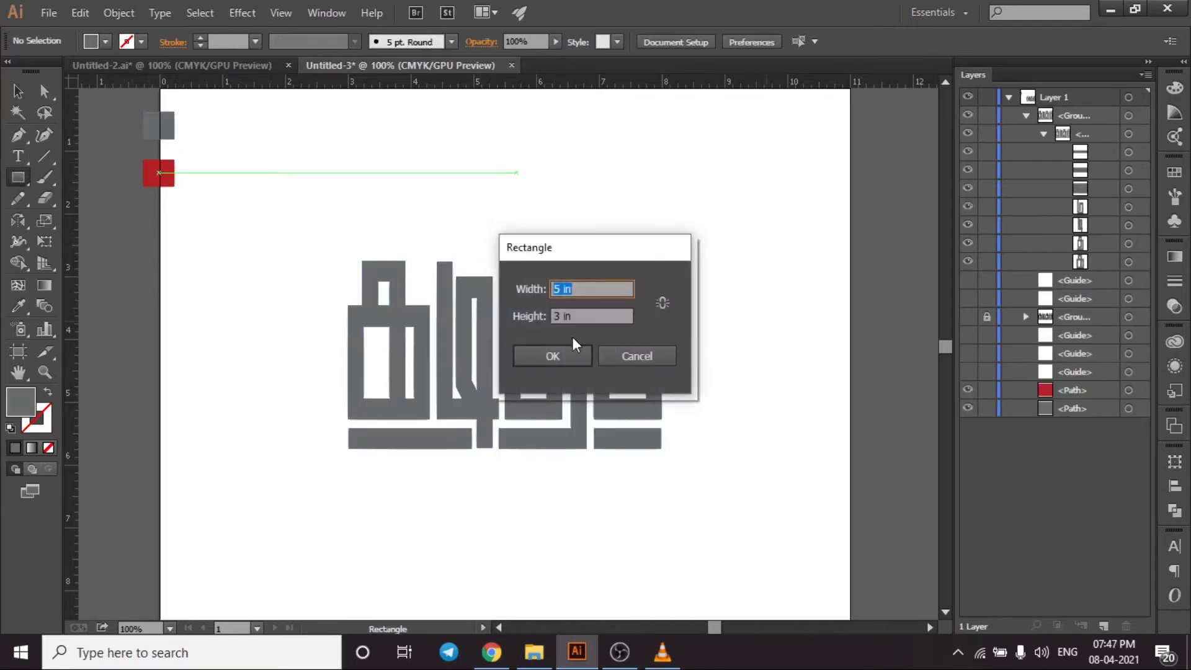
key("Return")
left_click(18, 93)
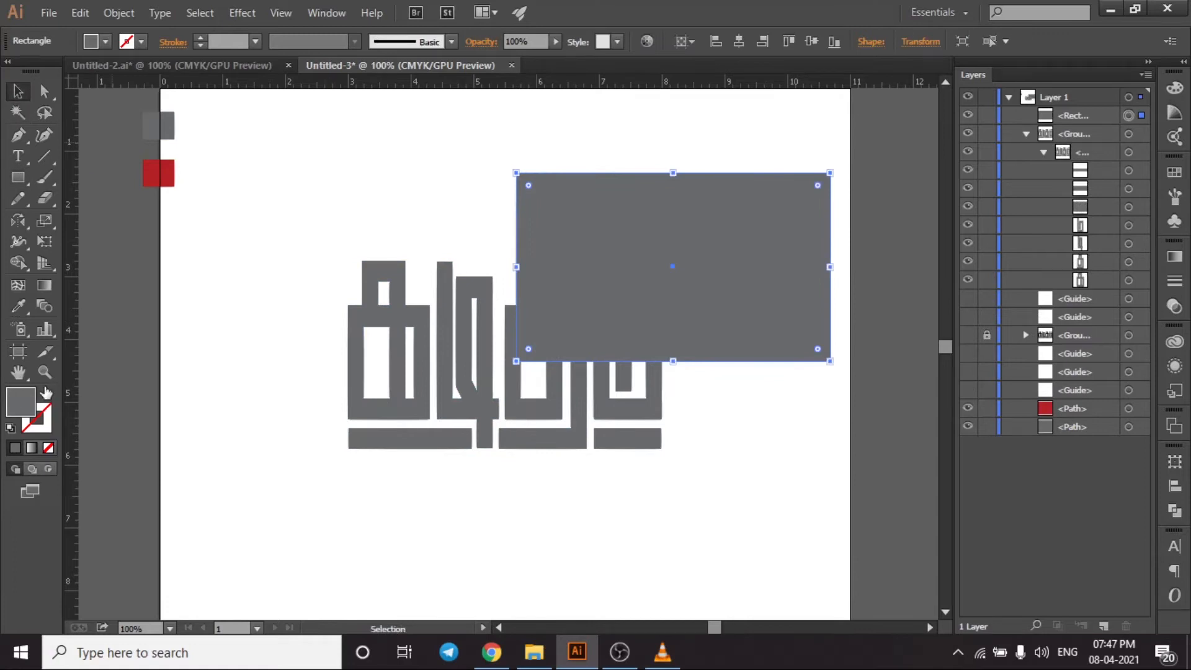
Step: Fill the new rectangle with a very light grey
double_click(12, 408)
left_click(563, 292)
left_click(579, 222)
left_click(1009, 214)
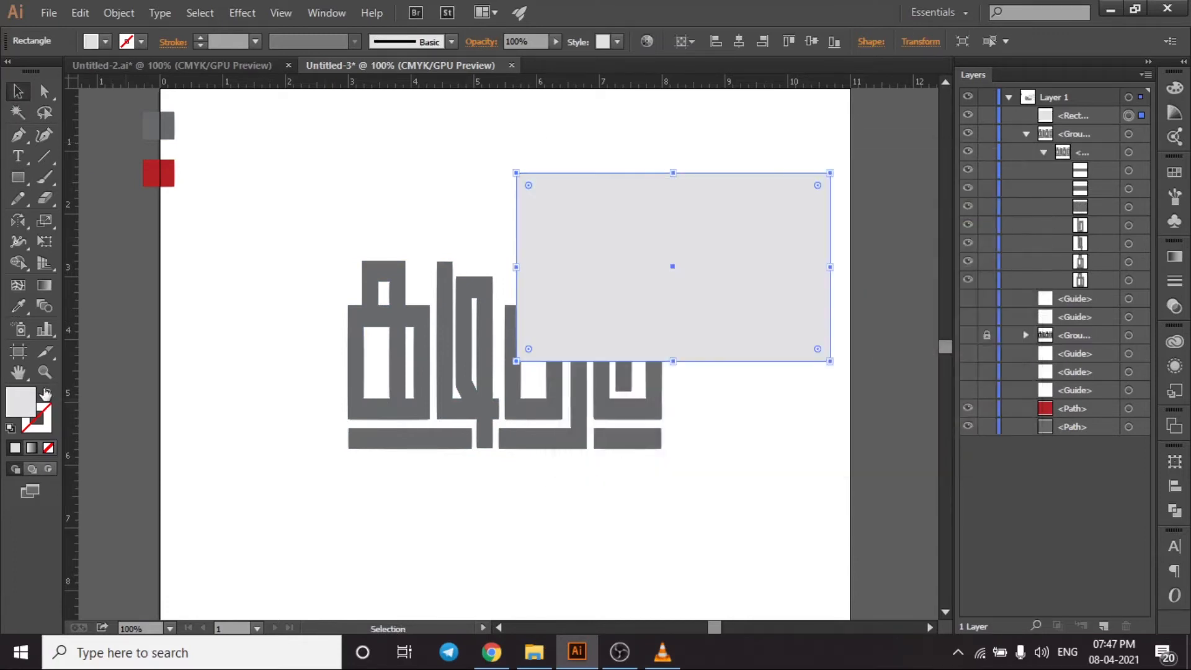
Step: Give the rectangle no fill and a red stroke sampled from the red swatch
left_click(48, 391)
key("i")
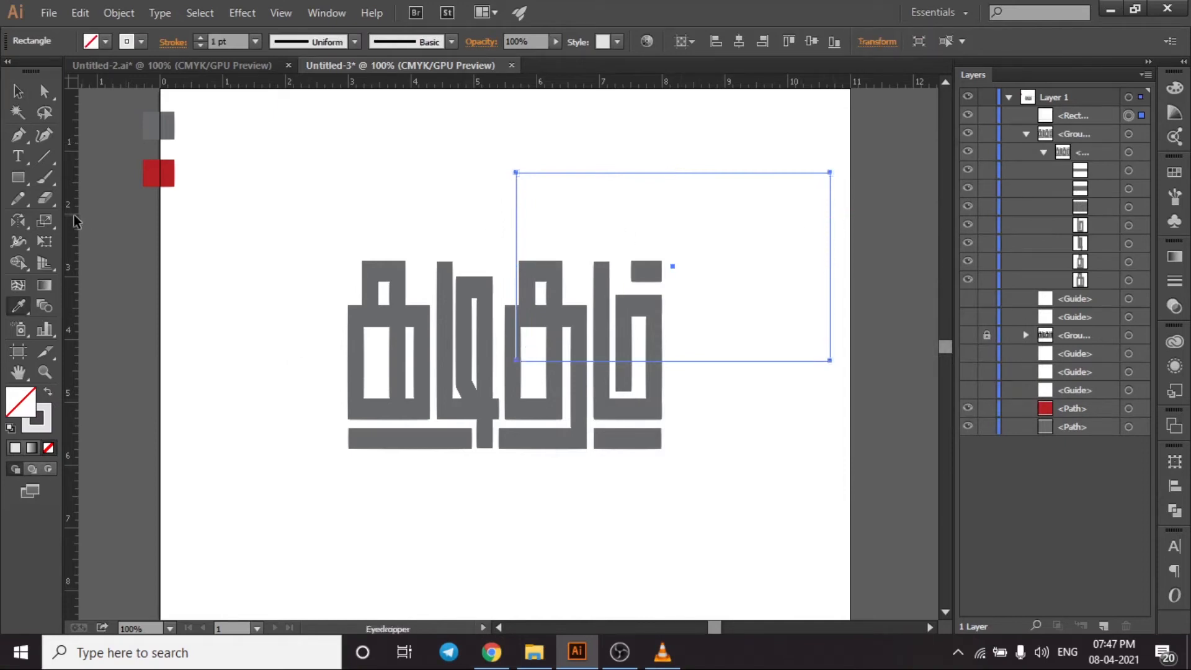
left_click(158, 172)
left_click(48, 392)
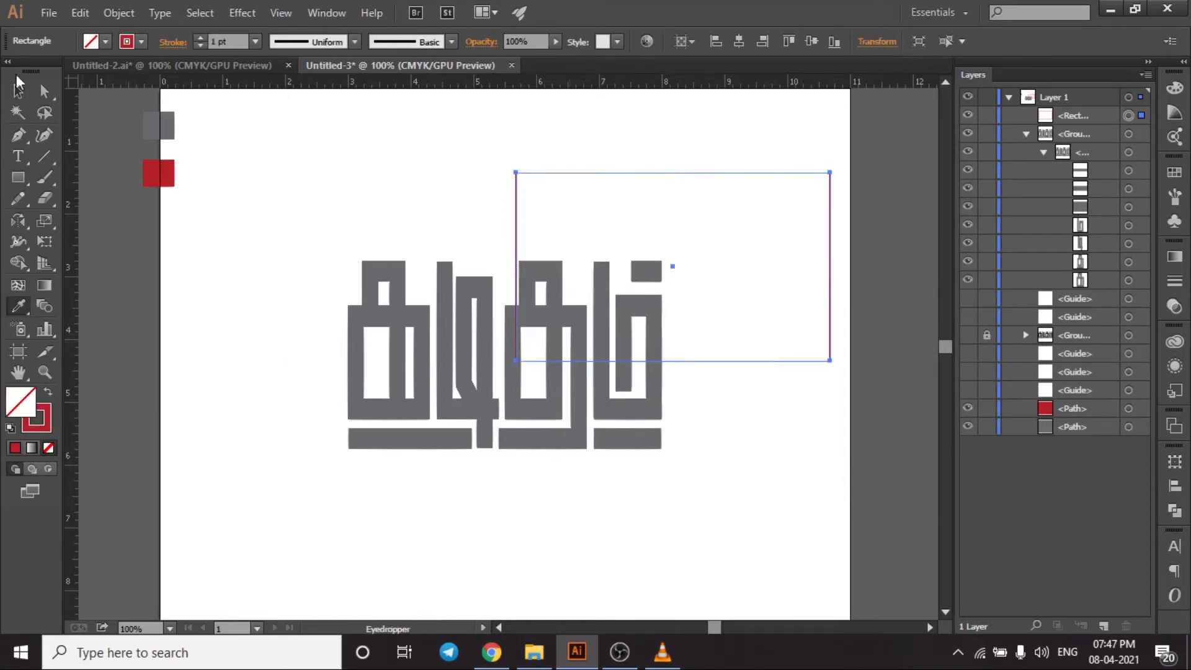
Step: Center the red-outlined rectangle horizontally and vertically on the artboard
key("v")
left_click(738, 41)
left_click(811, 42)
Step: Set the red frame's stroke weight to 12 pt and enlarge the frame around its center to surround the lettering
scroll(233, 47, "up", 11)
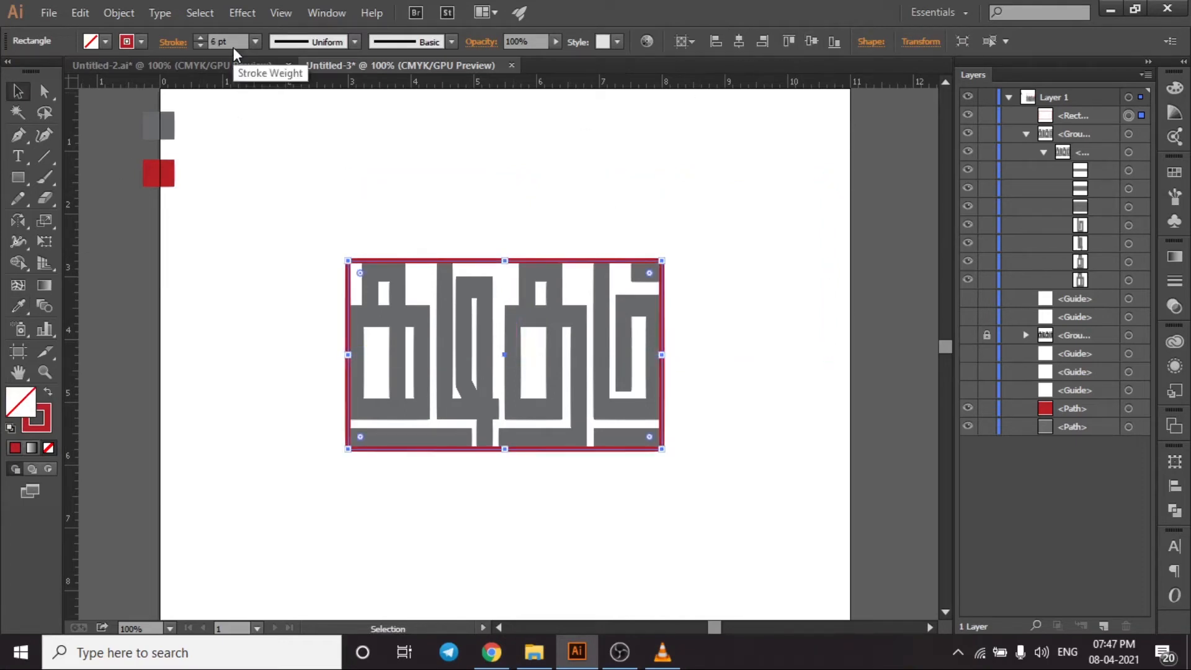
left_click_drag(664, 450, 688, 464)
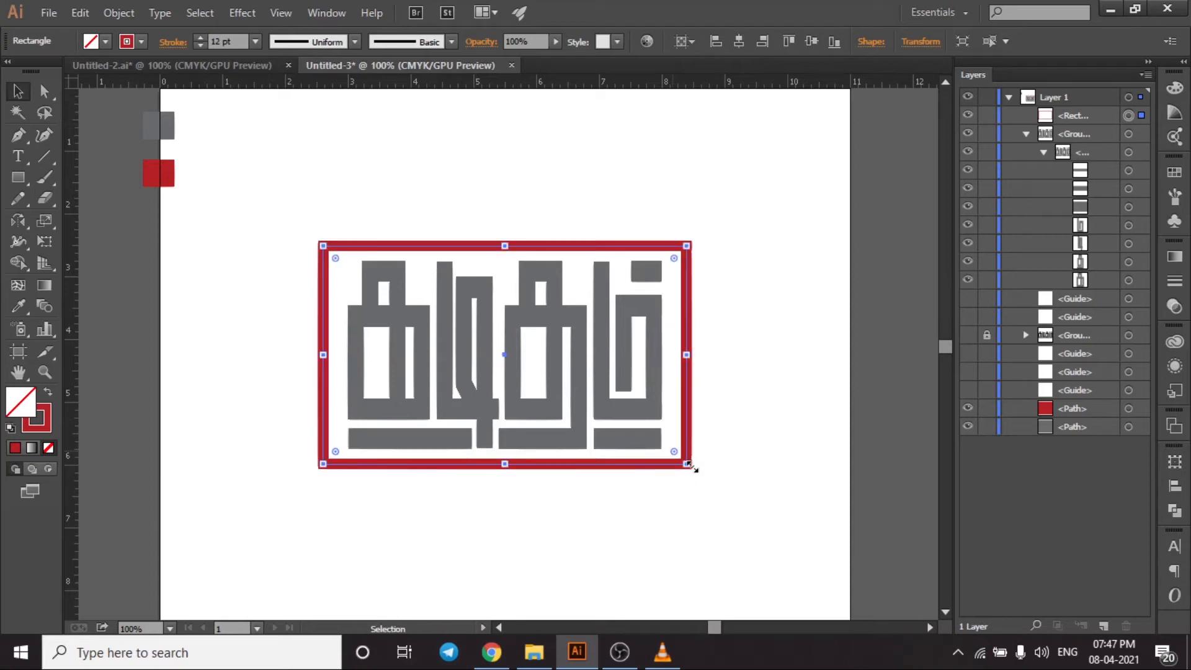
Step: Collapse the lettering group's layer listing, and lock and hide the red frame
left_click(1026, 133)
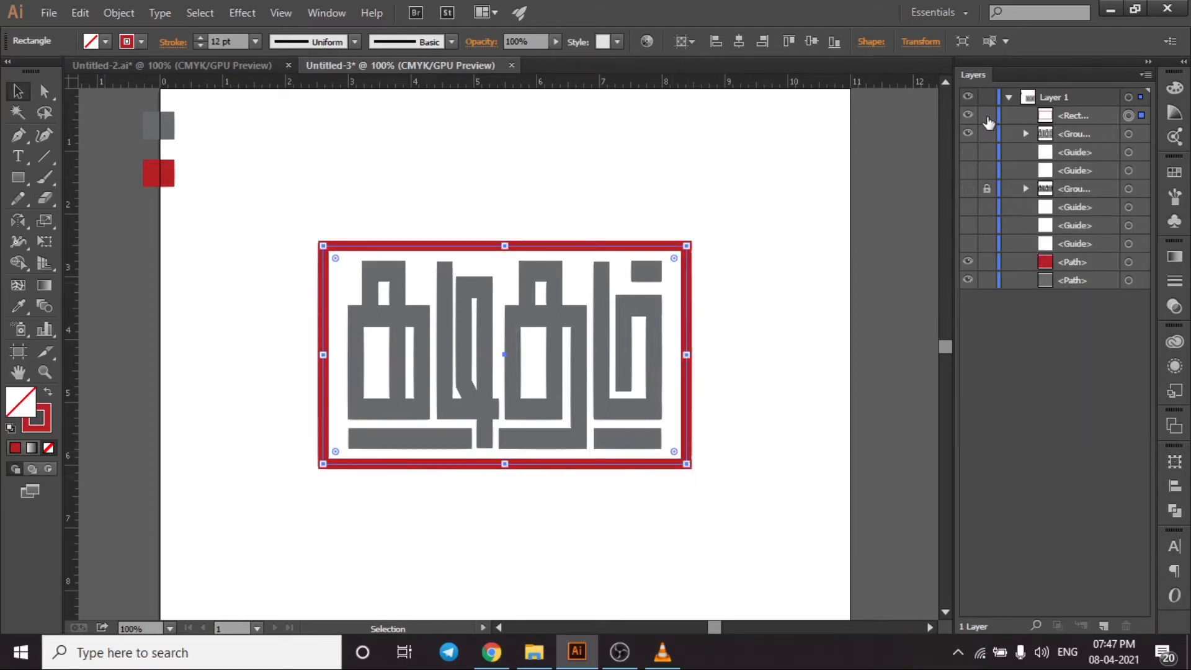
left_click(987, 116)
left_click(967, 116)
Step: Create a grey 5 by 3 in rectangle and align it exactly over the lettering
left_click(505, 310)
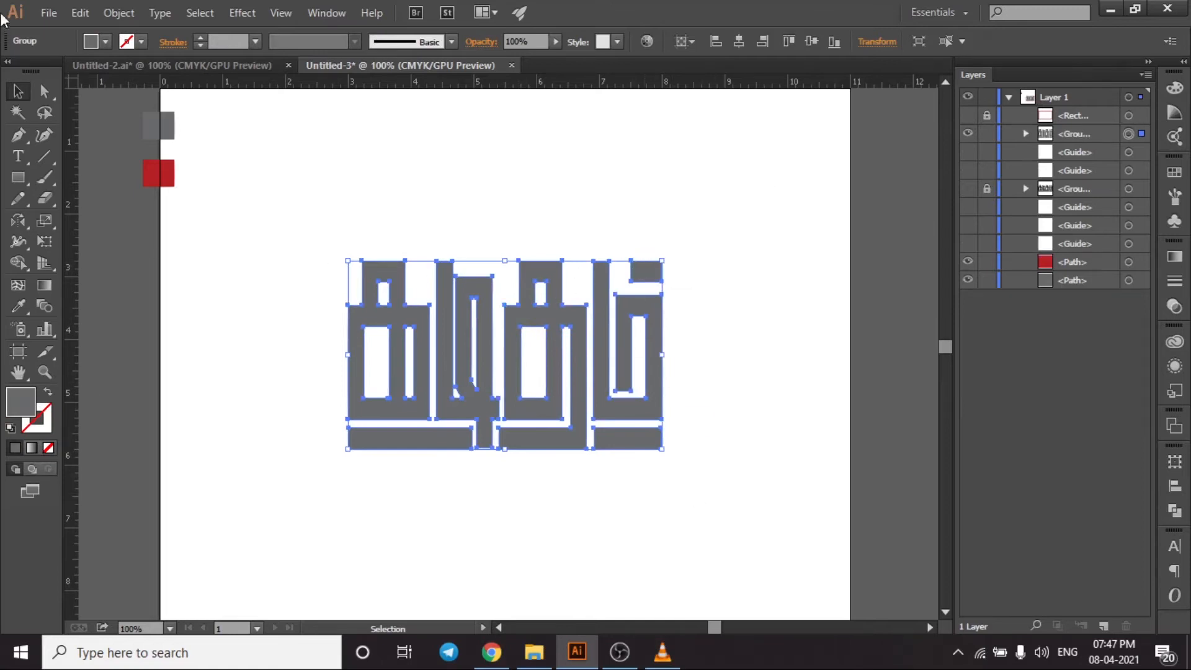
left_click(18, 177)
left_click(547, 178)
left_click(552, 356)
key("v")
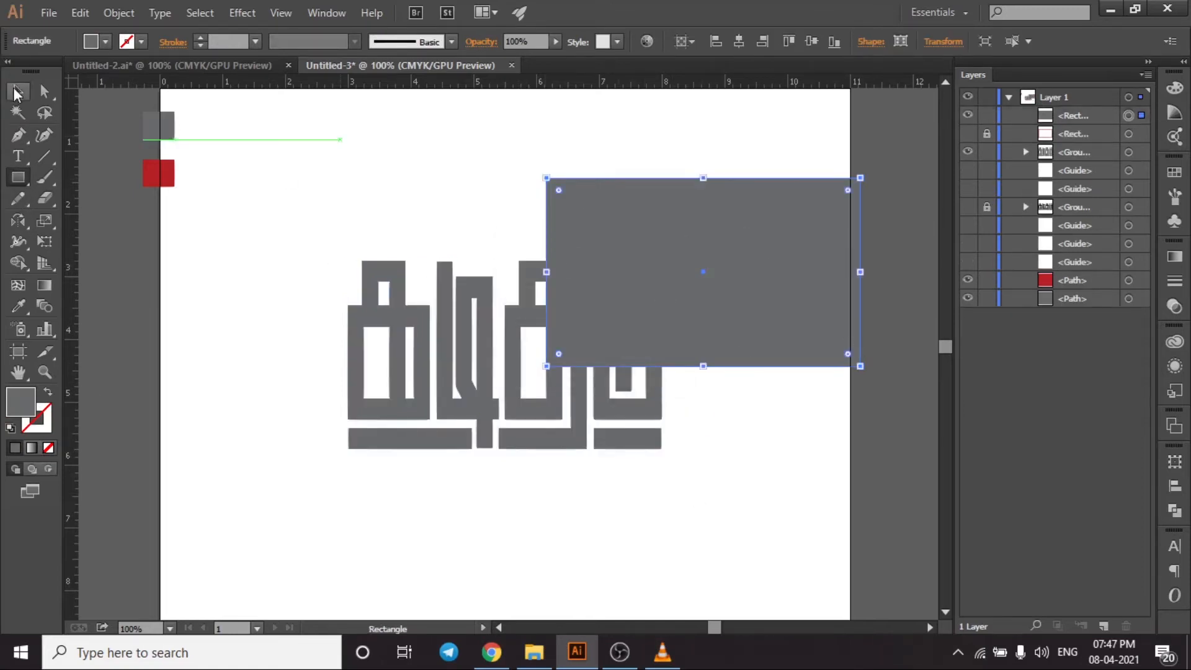
left_click_drag(767, 296, 560, 375)
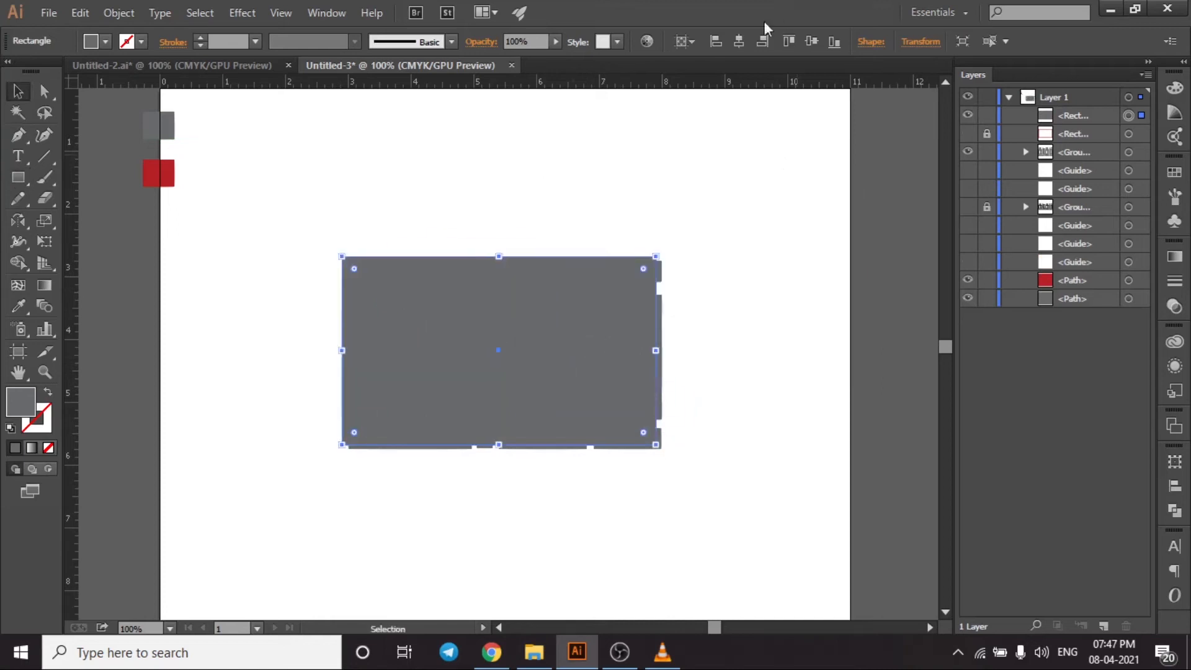
left_click(810, 41)
Step: Lower the covering rectangle's opacity to 18% and deselect it
left_click(556, 41)
left_click_drag(510, 59, 414, 295)
left_click(789, 205)
Step: Activate the Pen tool and place a horizontal guide across the upper lettering at about 3.22 in
left_click(23, 139)
left_click(20, 93)
left_click(20, 133)
scroll(389, 301, "up", 5)
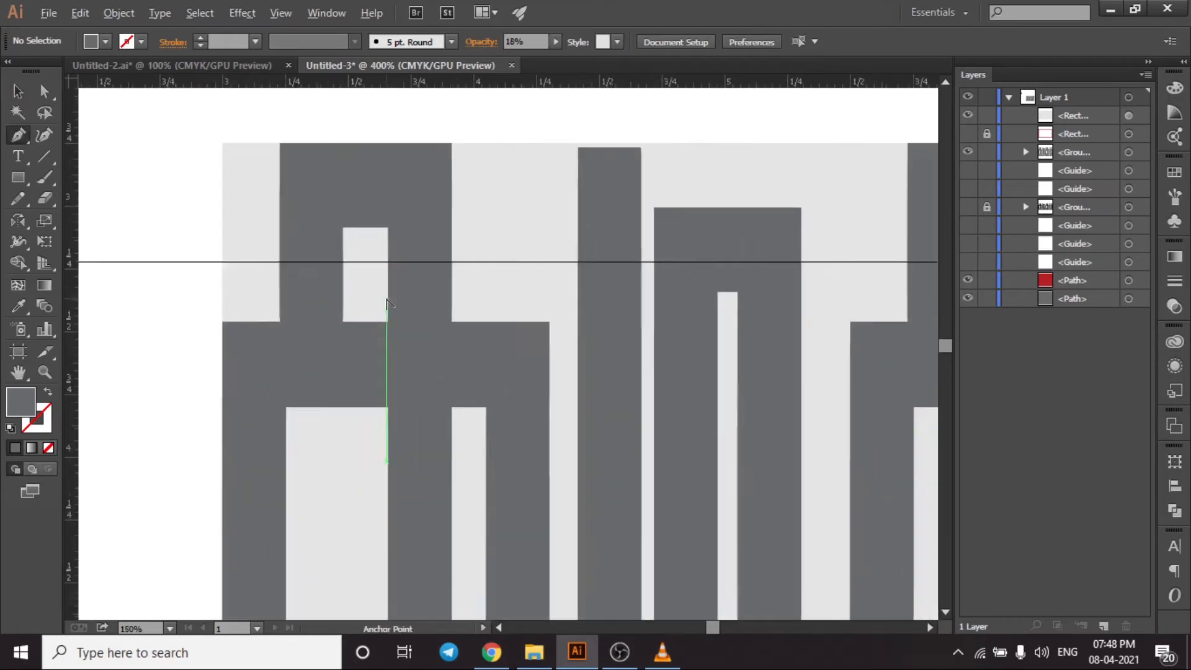
scroll(273, 232, "down", 1)
left_click_drag(287, 234, 286, 271)
Step: Draw a closed envelope-flap shape from the rectangle's upper corners down to the guide and to a central point over the lettering
left_click(180, 155)
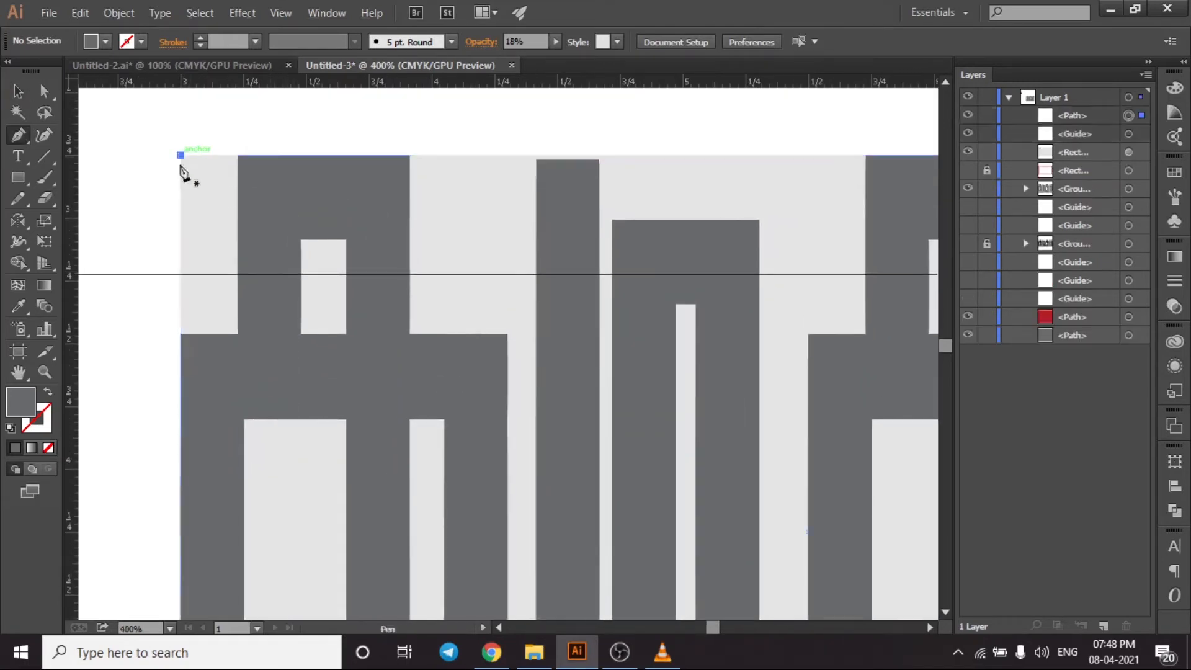
left_click(182, 273)
scroll(214, 277, "down", 5)
left_click_drag(321, 260, 473, 307)
scroll(433, 317, "up", 3)
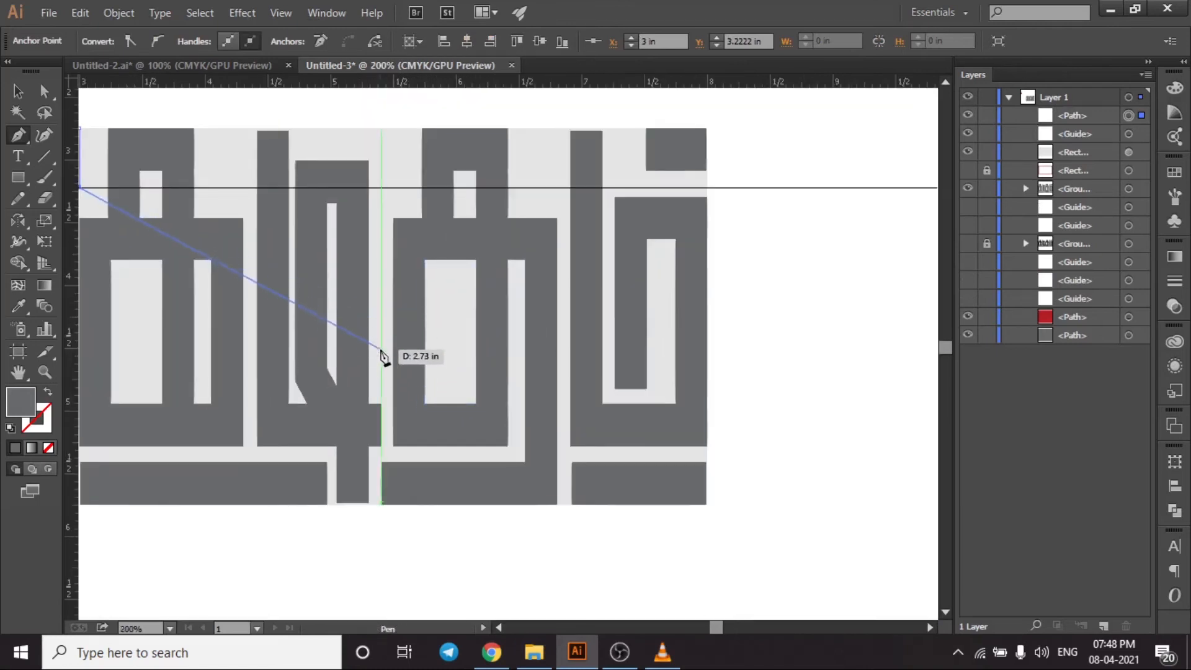
left_click(380, 287)
left_click(706, 187)
left_click(706, 128)
left_click_drag(81, 135, 413, 186)
left_click(410, 179)
Step: Lower the flap's central tip and round its corner to a radius of about 0.37 in
key("a")
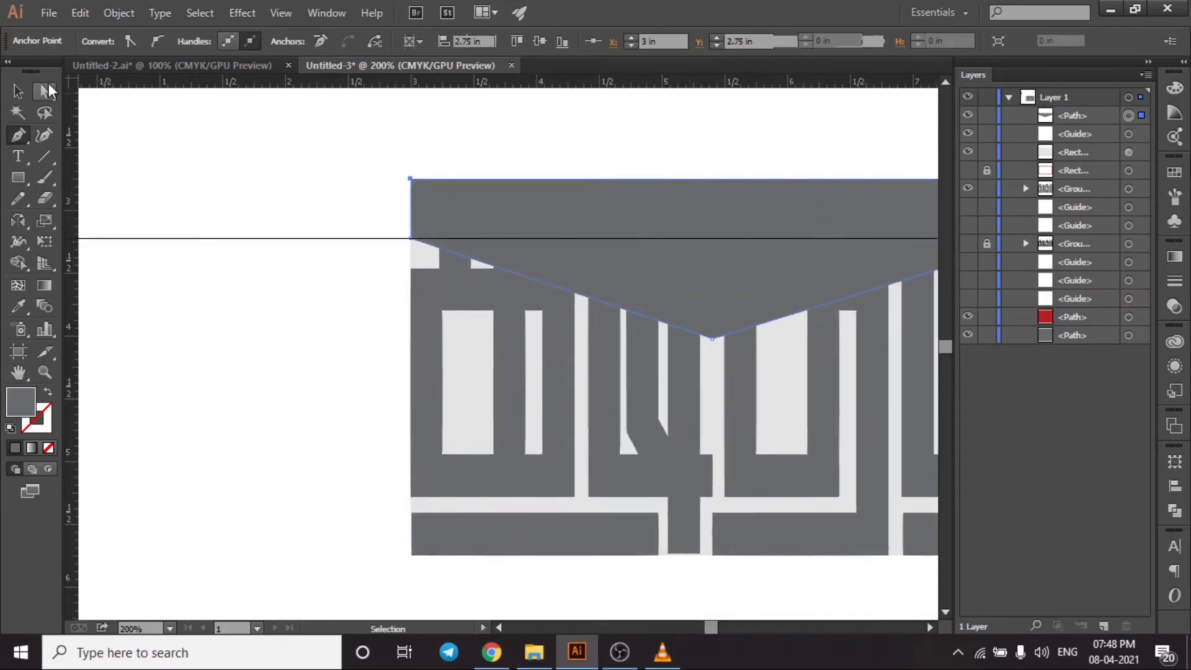
left_click(712, 339)
mouse_move(715, 341)
left_mouse_down()
mouse_move(713, 374)
mouse_move(722, 271)
mouse_move(718, 337)
left_mouse_up()
left_click(45, 92)
scroll(776, 385, "down", 2, "alt")
left_click_drag(582, 385, 583, 378)
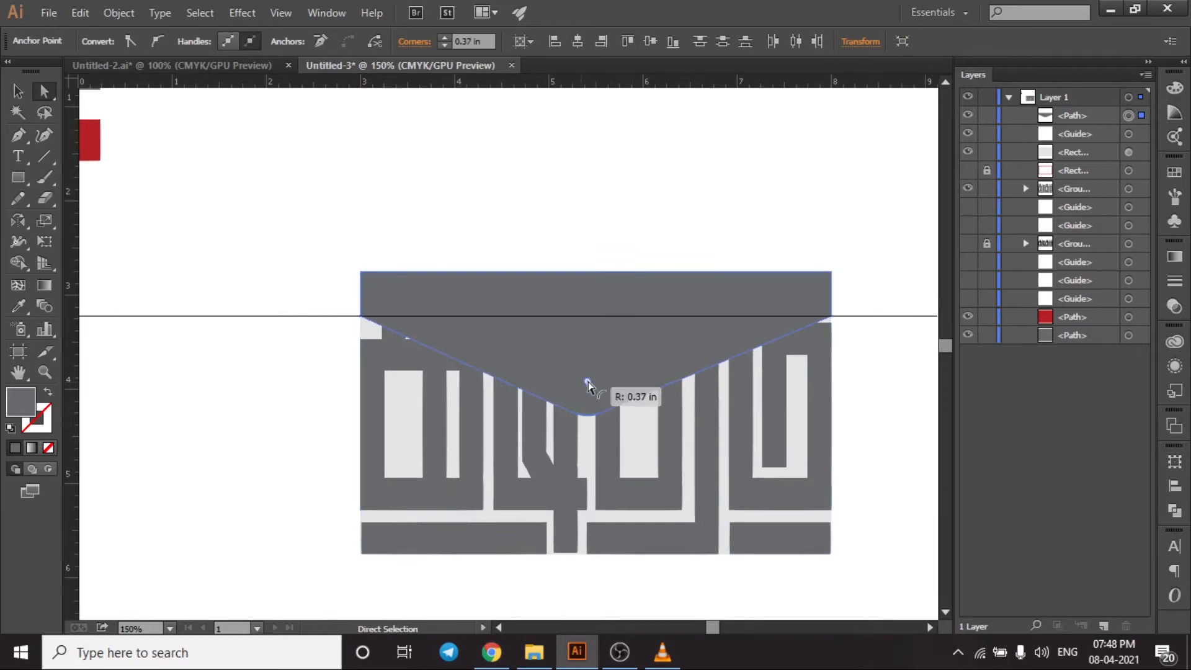
Step: Round the flap's two side corners at the guide and move its rounded tip slightly down
left_click(833, 316)
left_click(361, 317, "shift")
left_click_drag(378, 310, 391, 301)
left_click(585, 414)
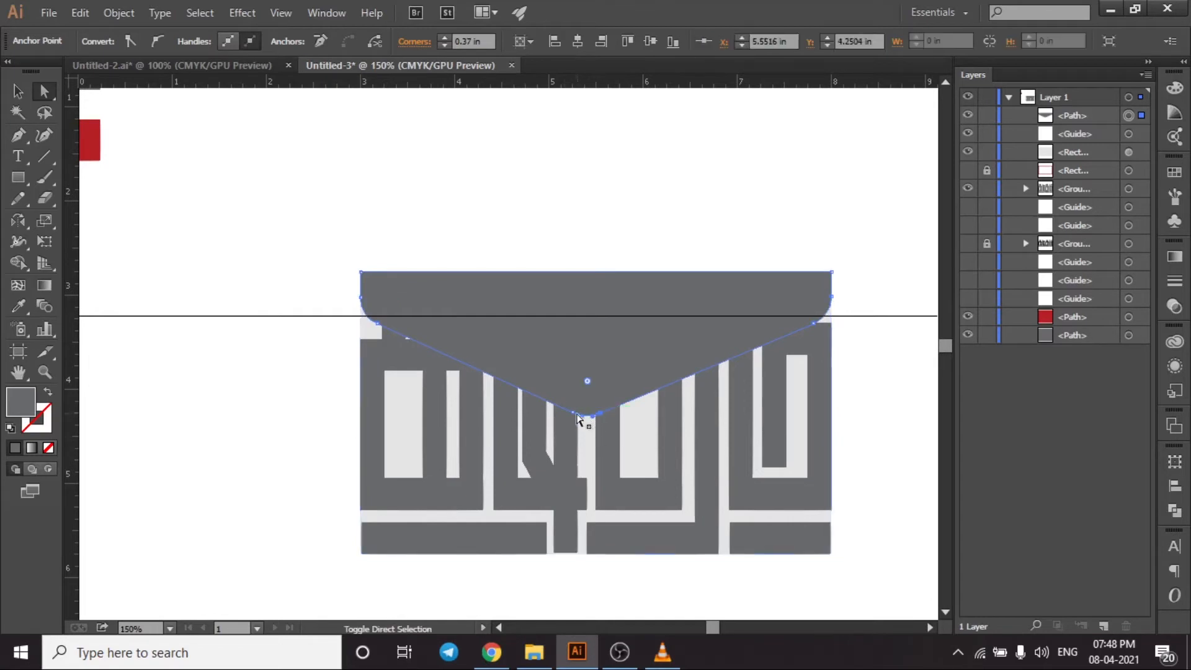
left_click(721, 417)
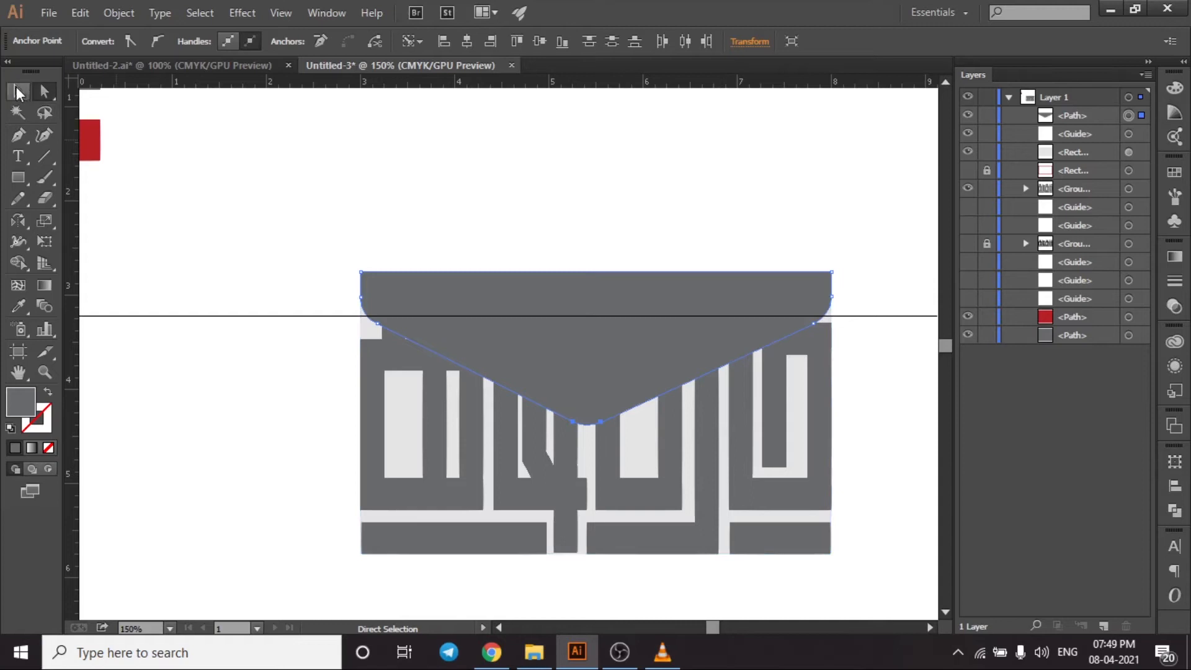
Step: Swap the flap's fill and stroke so it is a grey outline without fill
left_click(48, 391)
left_click(19, 91)
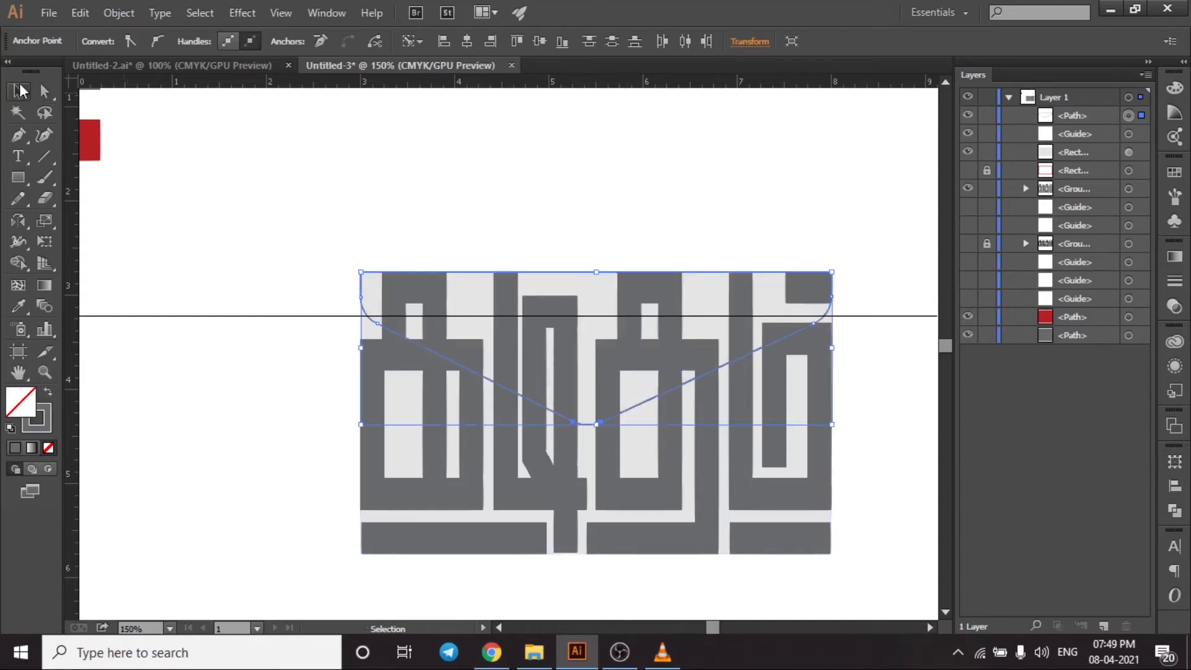
left_click(481, 252)
Step: Delete the pale 18% opacity rectangle behind the flap outline
left_click(364, 273)
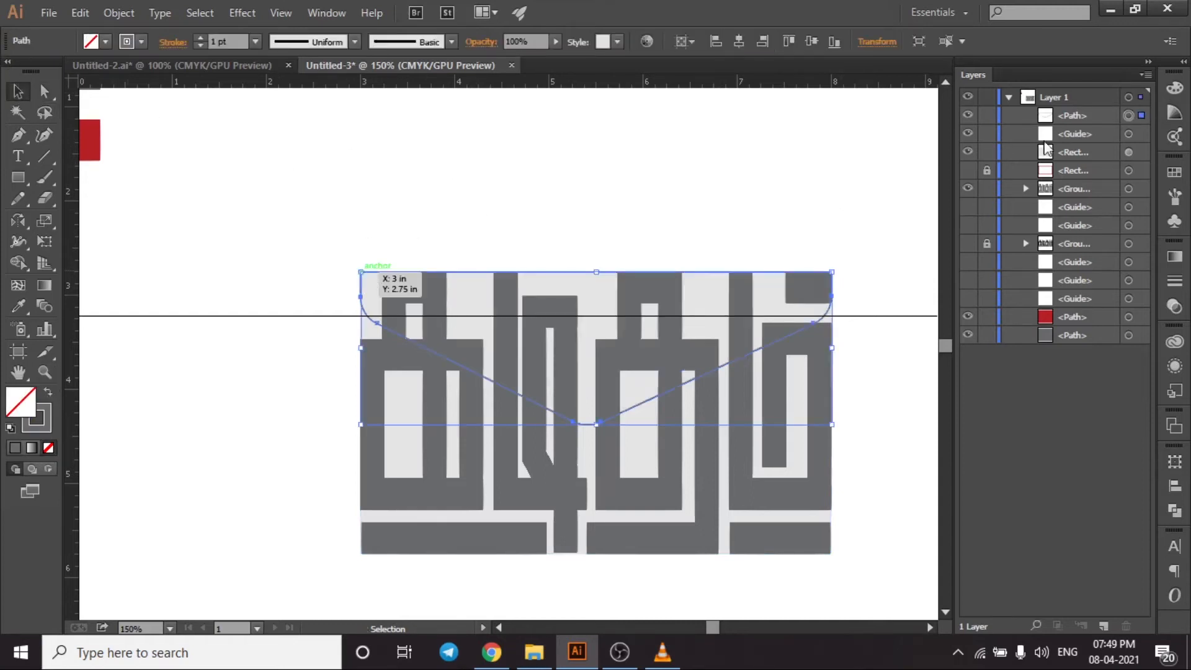
left_click(1128, 153)
key("Delete")
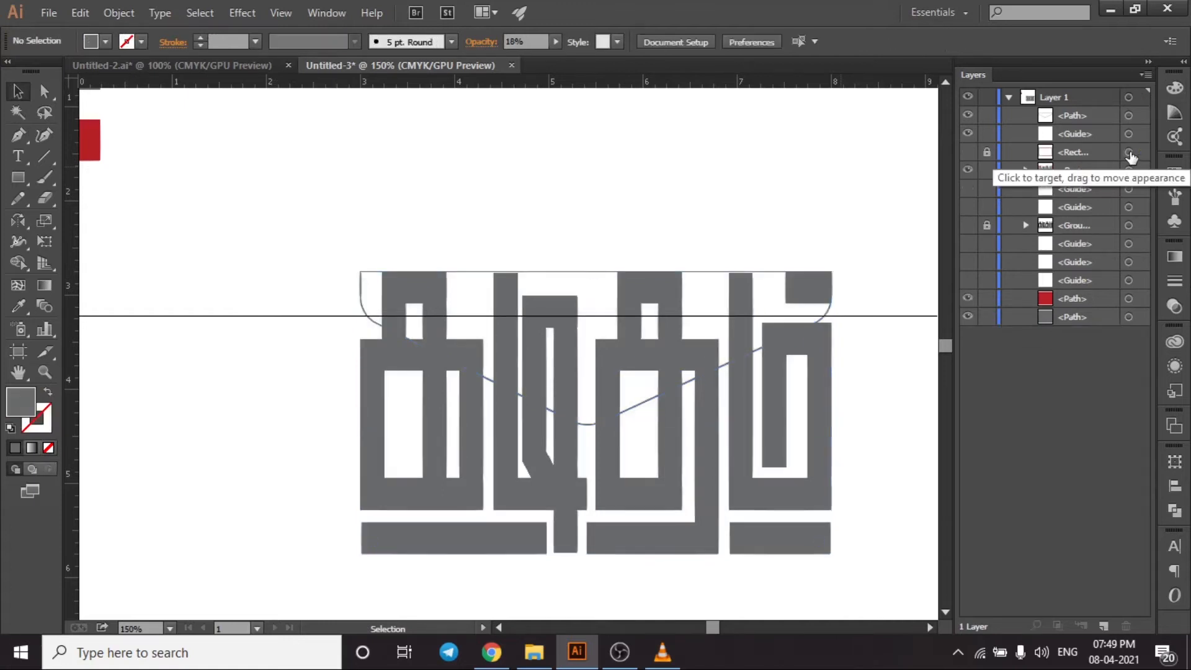
Step: Remove the flap path's stroke, leaving it without fill or stroke, and lock the path
left_click(720, 276)
left_click(44, 91)
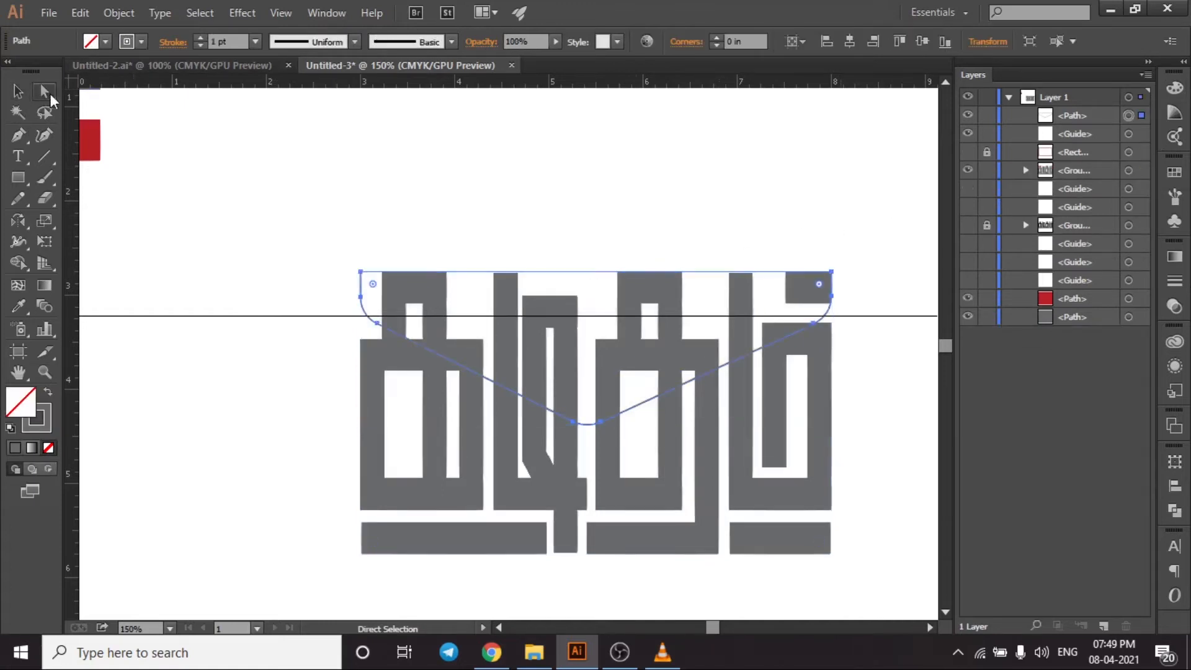
scroll(513, 286, "up", 3)
left_click(457, 261)
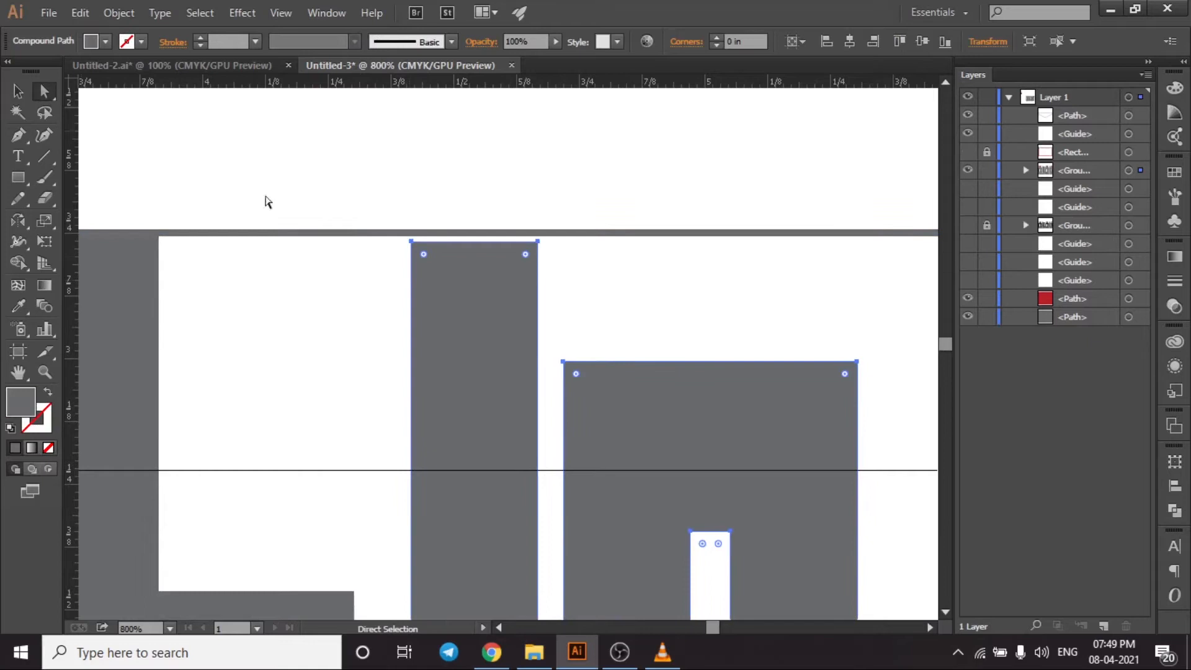
left_click(318, 235)
left_click(22, 94)
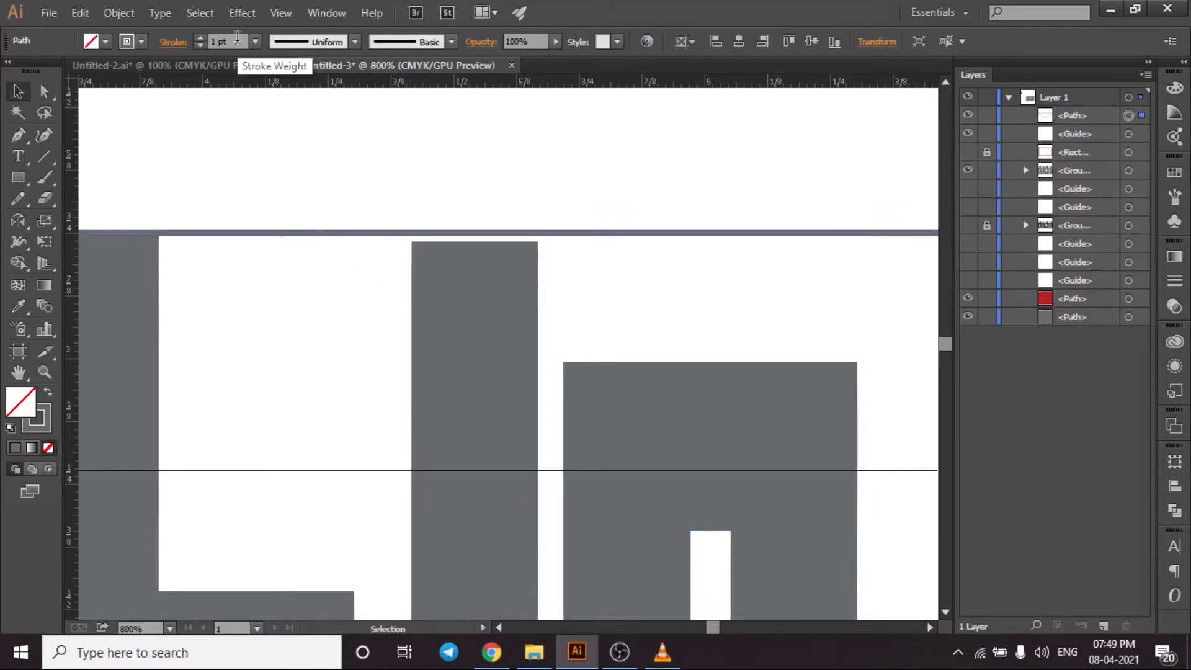
left_click(407, 284)
left_click(422, 260)
left_click(45, 92)
left_click(450, 234)
left_click(987, 115)
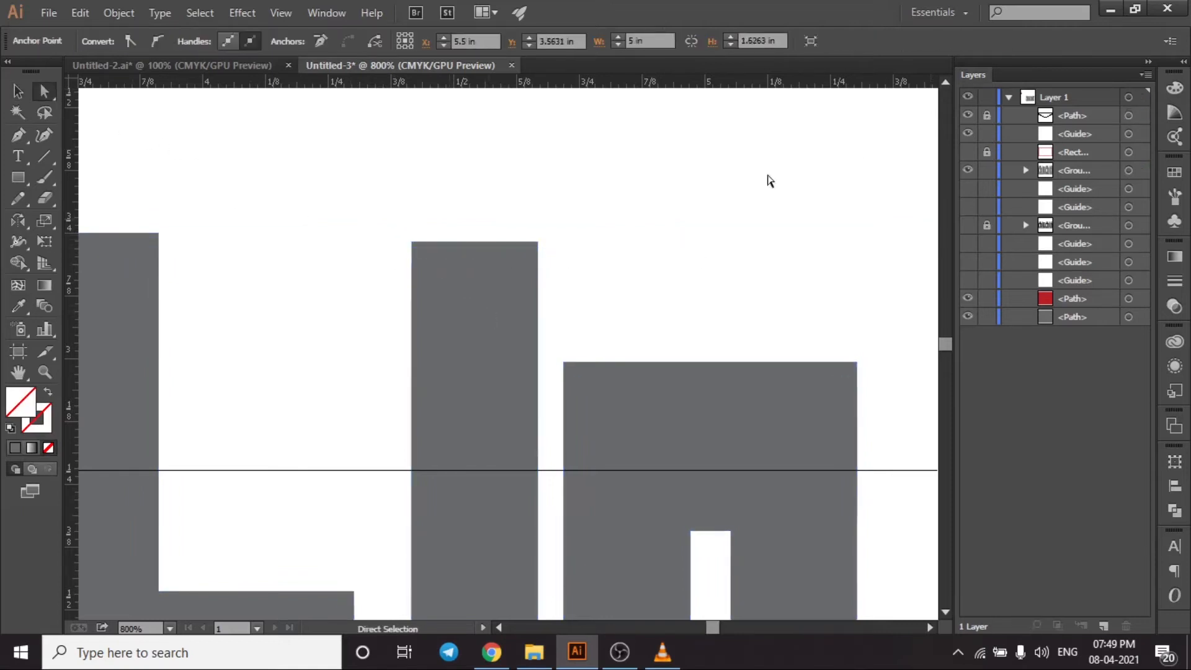
Step: Raise the top anchors of the two tall stems to line up with the lettering's top edge
left_click_drag(557, 256, 559, 257)
scroll(608, 263, "down", 3)
scroll(734, 258, "right", 5)
left_click_drag(650, 250, 729, 272)
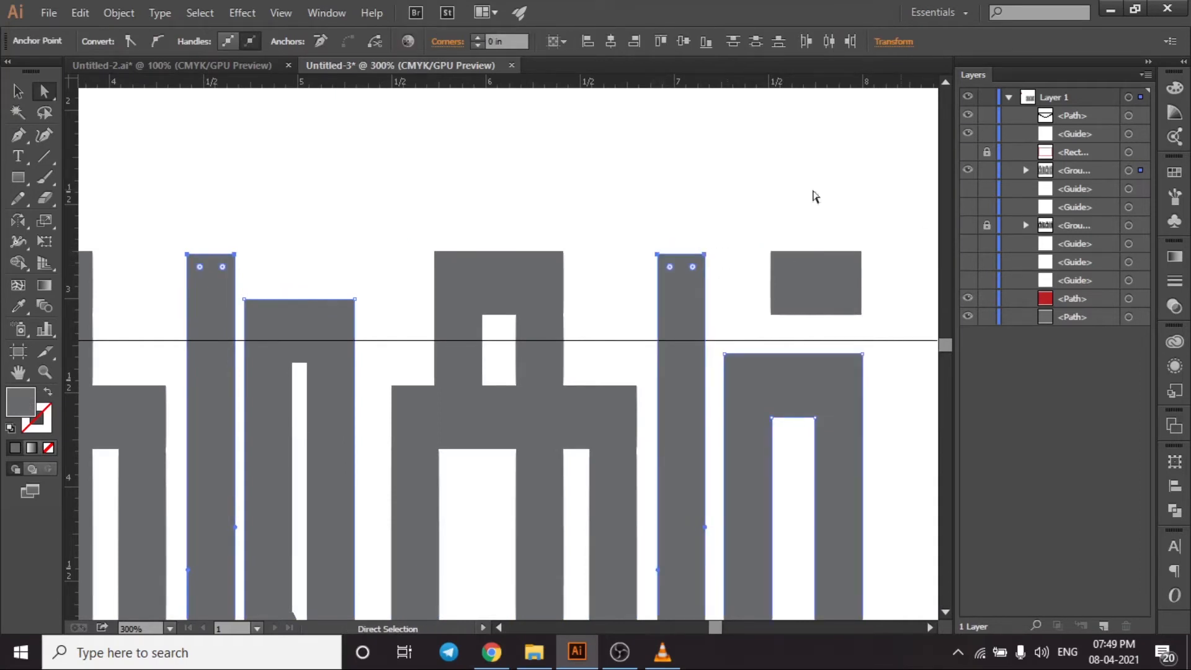
left_click_drag(232, 249, 236, 254)
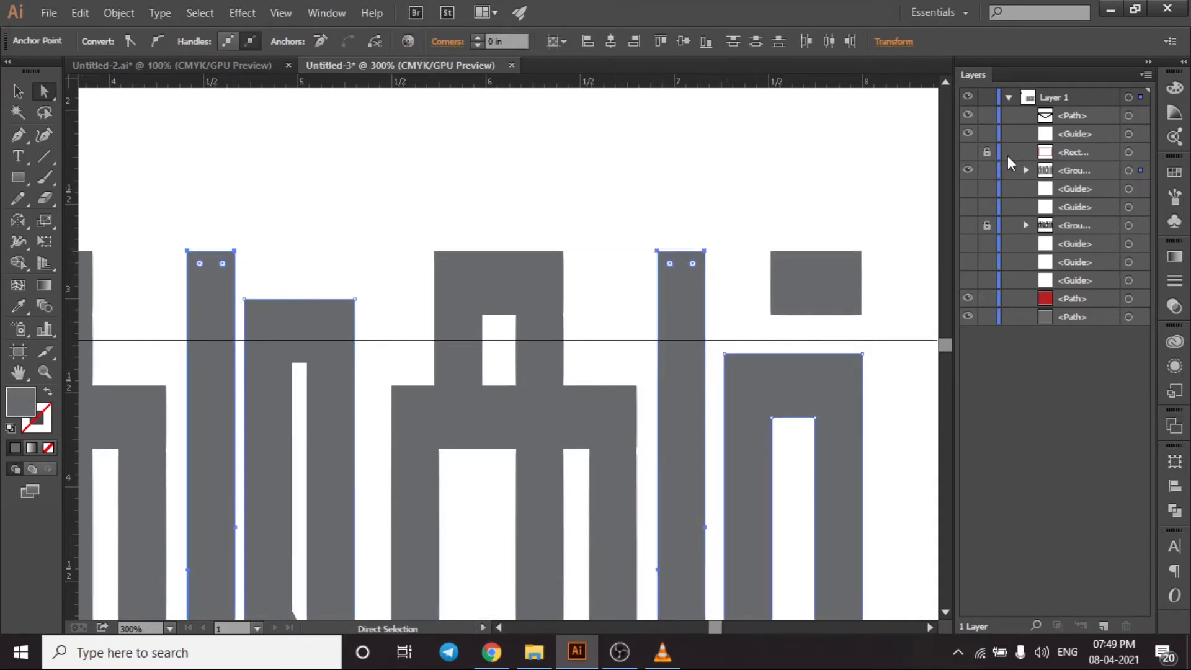
Step: Divide the lettering with the flap path using Pathfinder, ungroup the resulting pieces and deselect them
left_click(16, 93)
left_click(1128, 116)
scroll(695, 395, "down", 1)
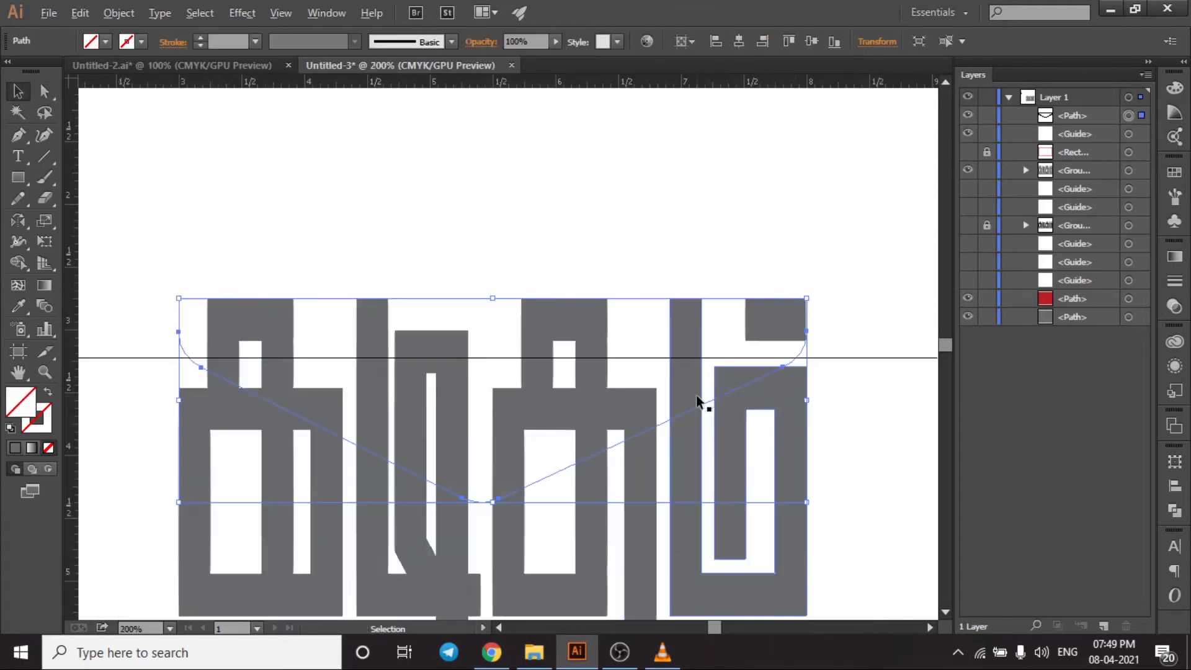
left_click(792, 434, "shift")
left_click(1174, 509)
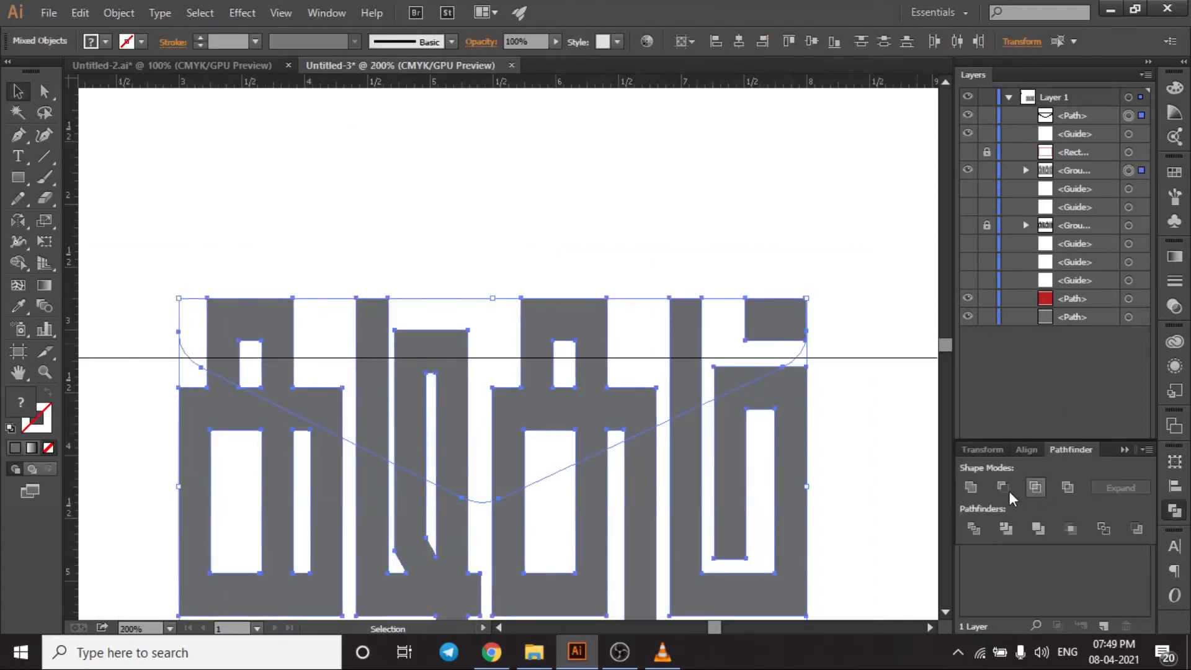
left_click(974, 529)
right_click(576, 405)
left_click(627, 500)
left_click(600, 247)
Step: Delete the invisible unfilled pieces that the flap division left in and between the letters, keeping the grey letter pieces
scroll(609, 329, "down", 2)
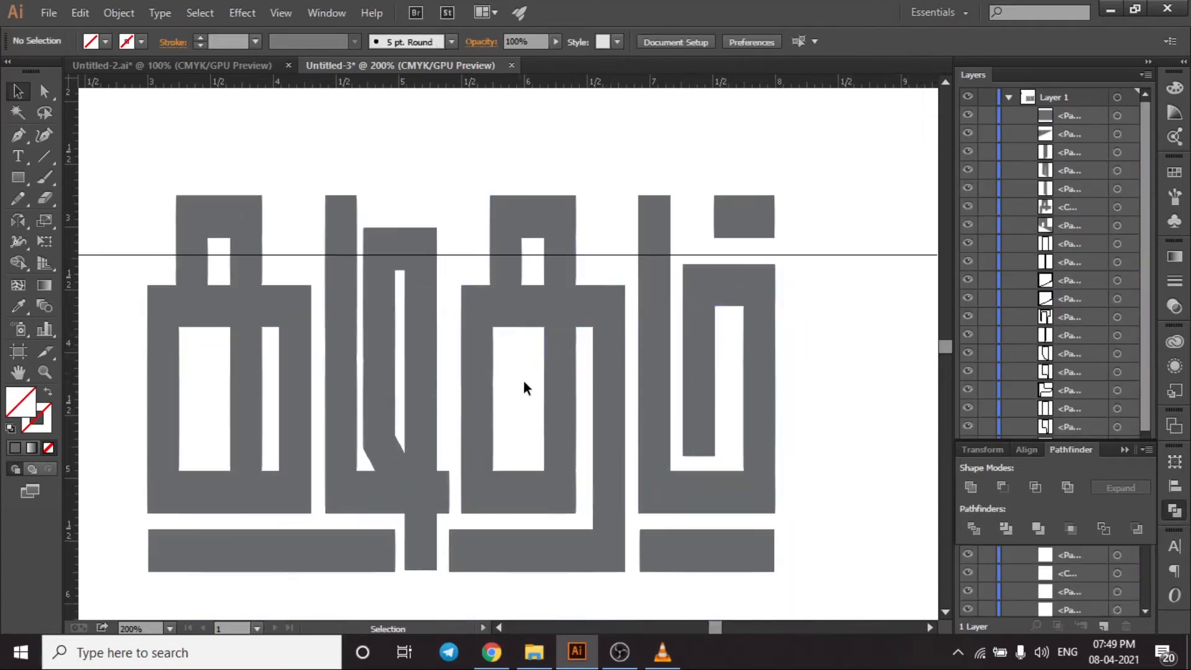
left_click(514, 370)
left_click(586, 341, "shift")
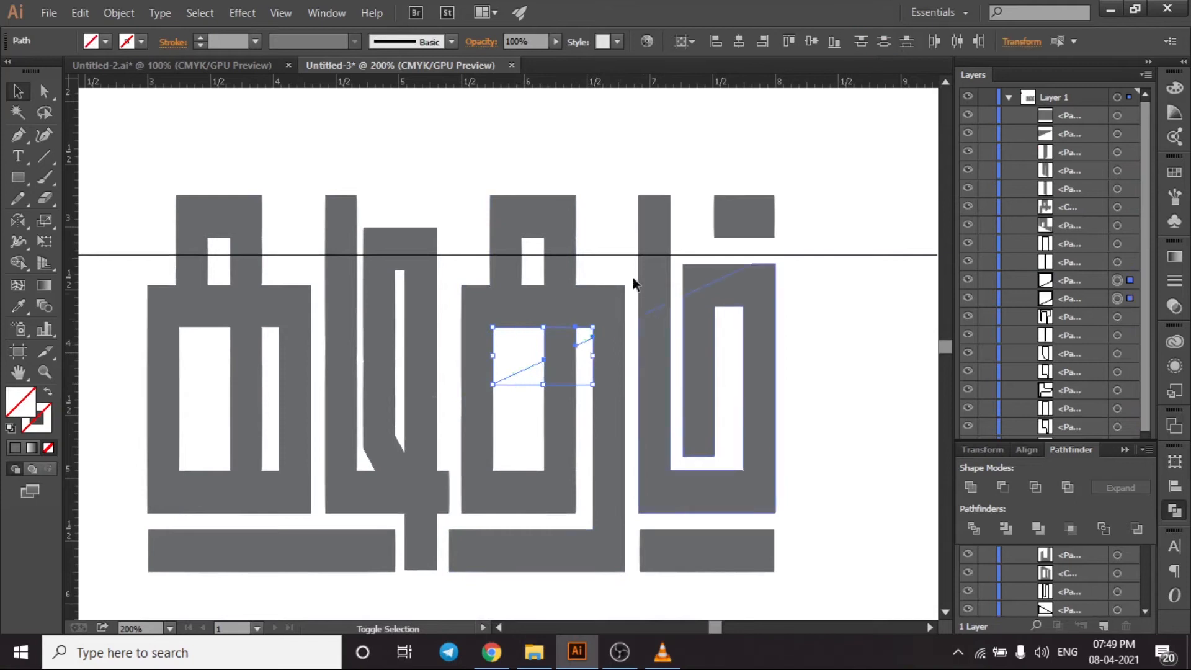
left_click(633, 321, "shift")
left_click(678, 302, "shift")
left_click(445, 207, "shift")
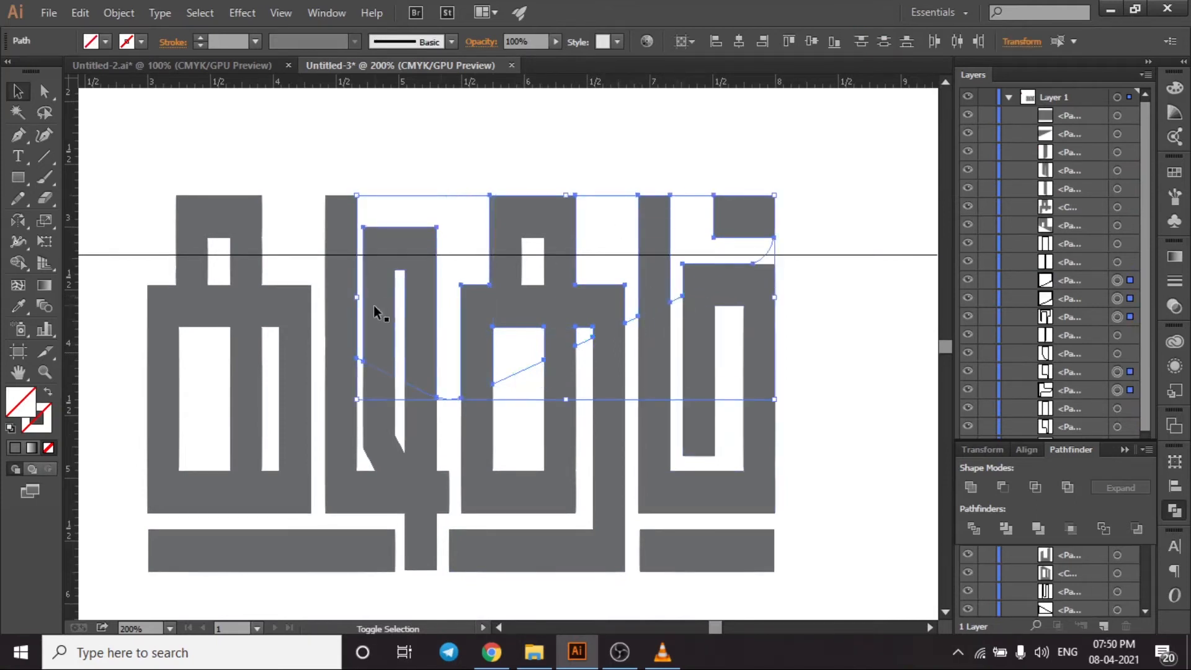
left_click(397, 377, "shift")
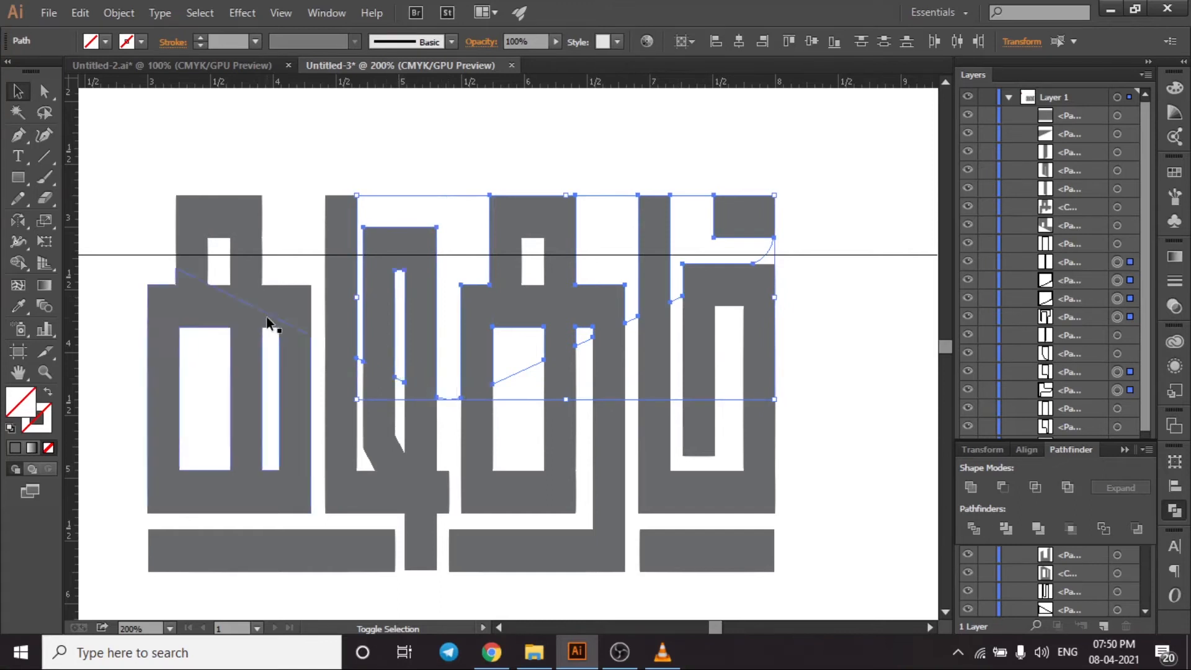
left_click(319, 340, "shift")
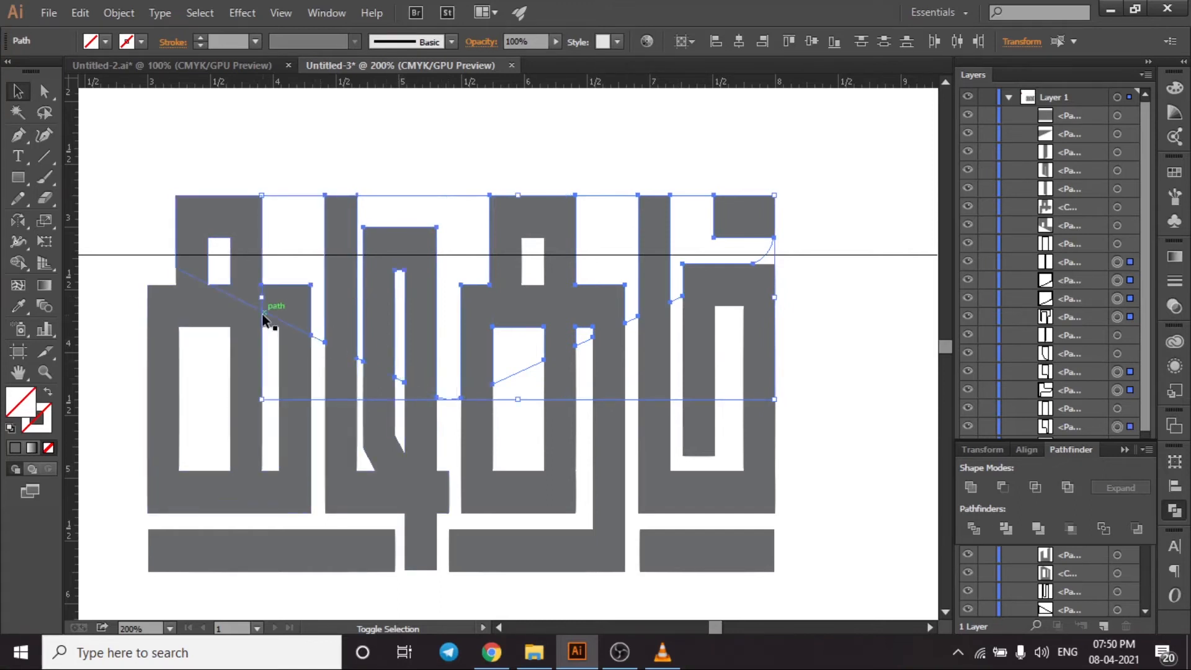
left_click(211, 288, "shift")
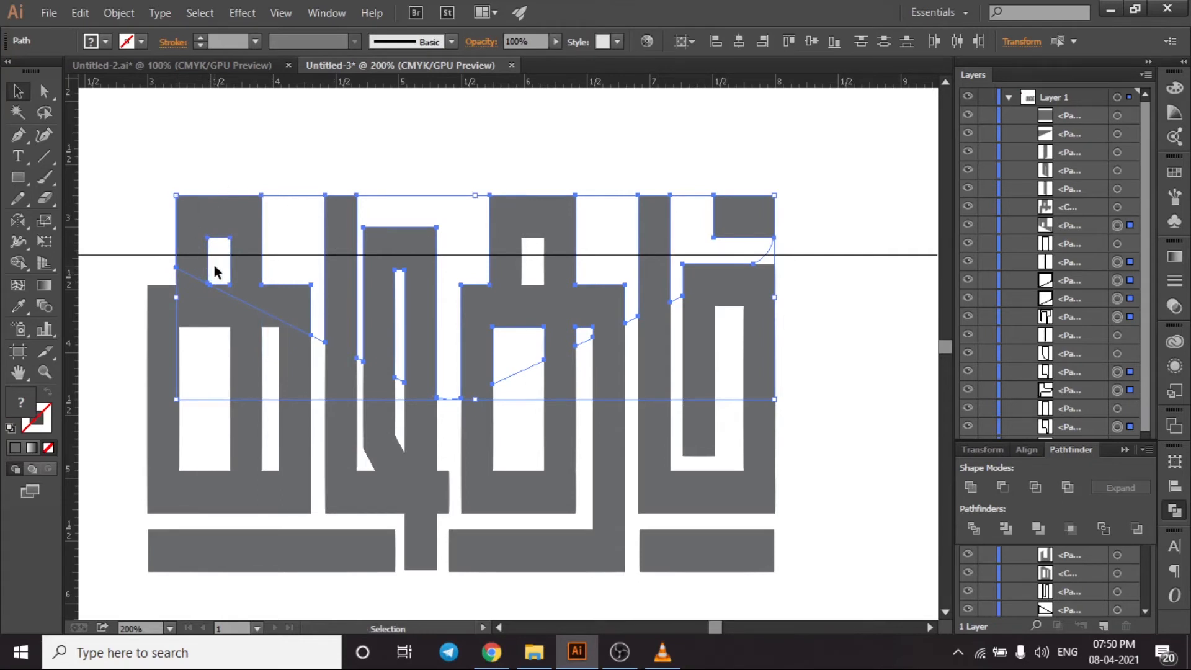
scroll(214, 265, "up", 4)
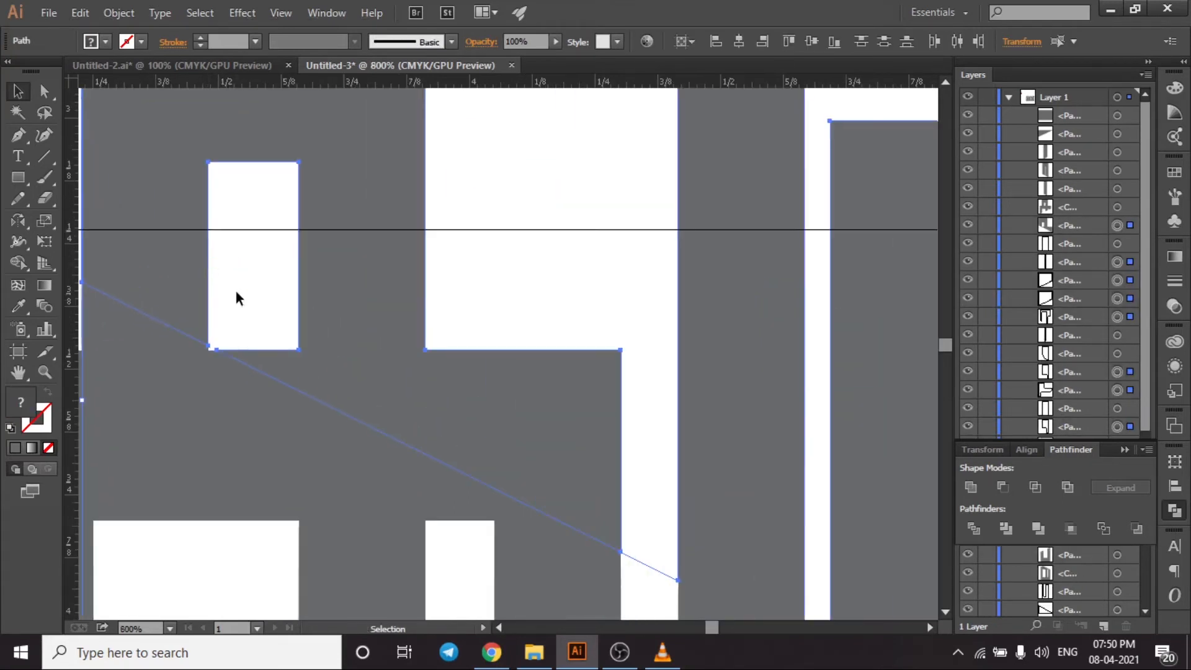
left_click(265, 319)
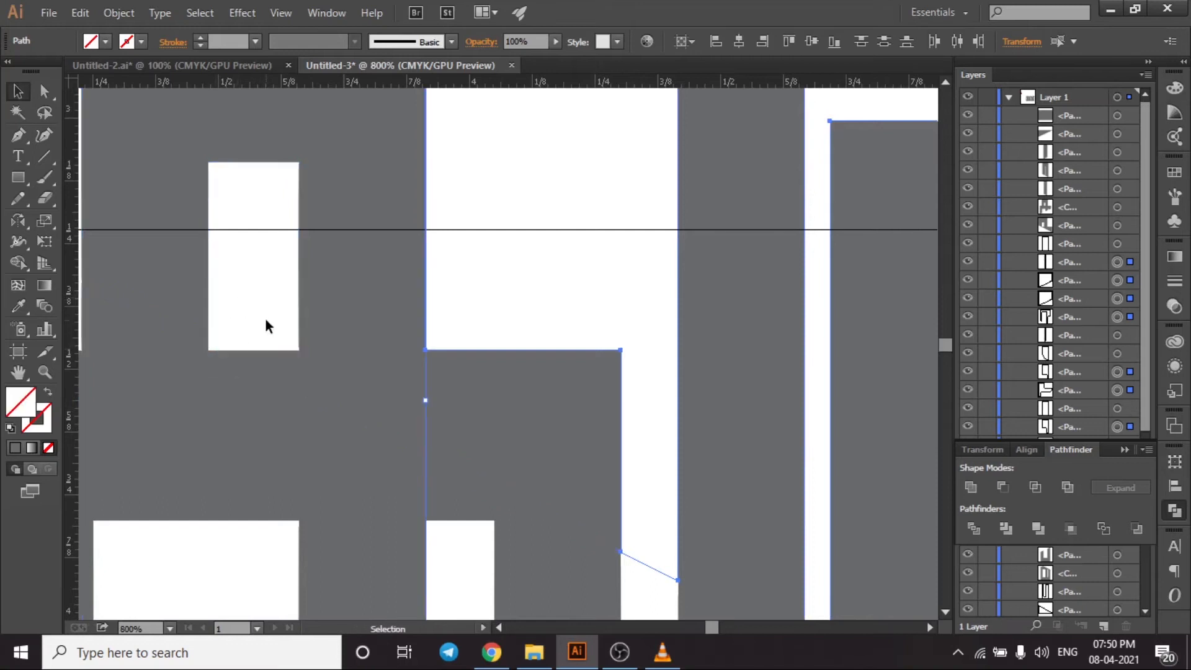
left_click(1116, 263)
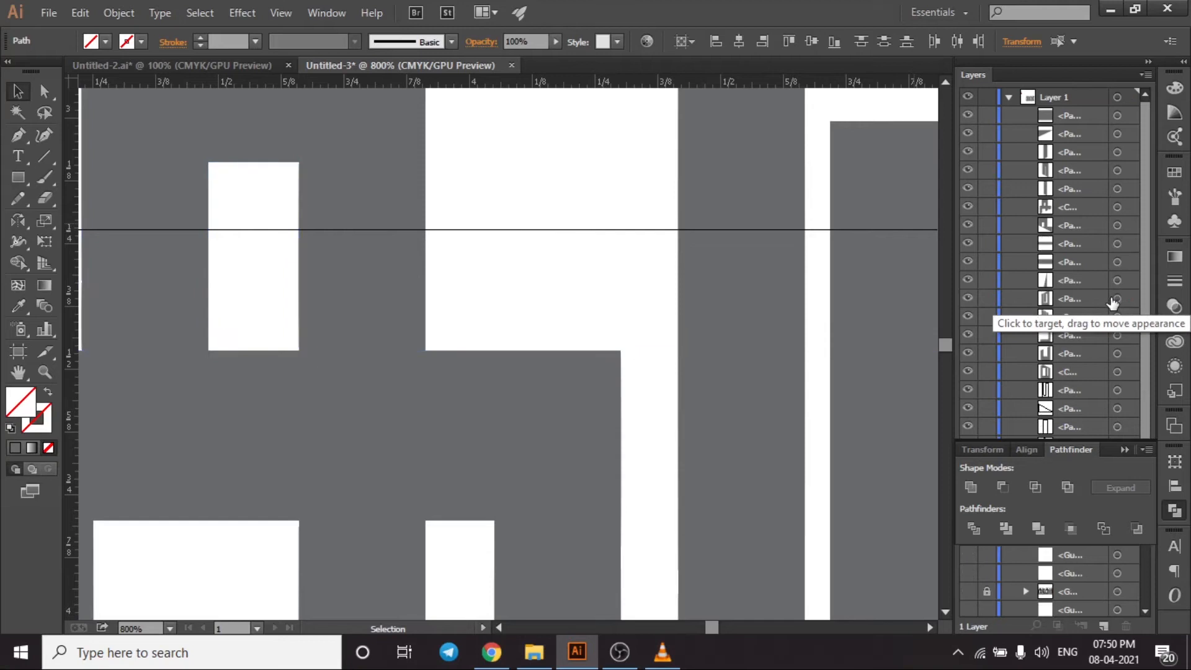
Step: Group all the letter pieces that lie above the flap line
scroll(719, 392, "down", 5)
left_click_drag(696, 316, 238, 316)
left_click(285, 381)
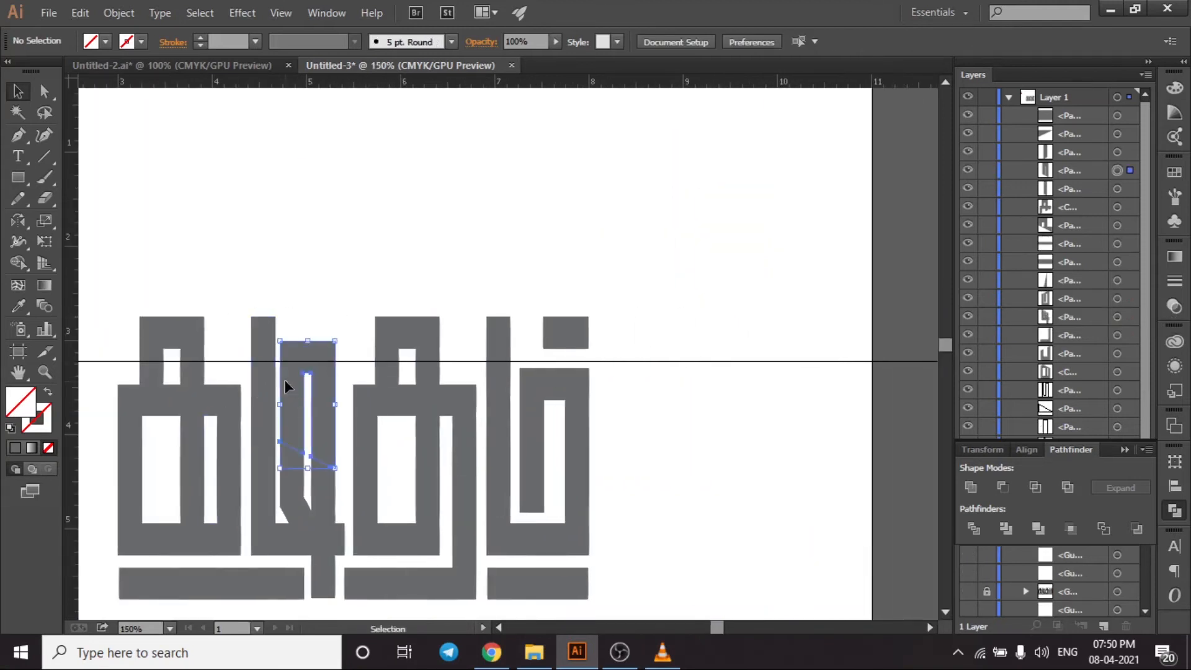
left_click_drag(149, 286, 554, 372)
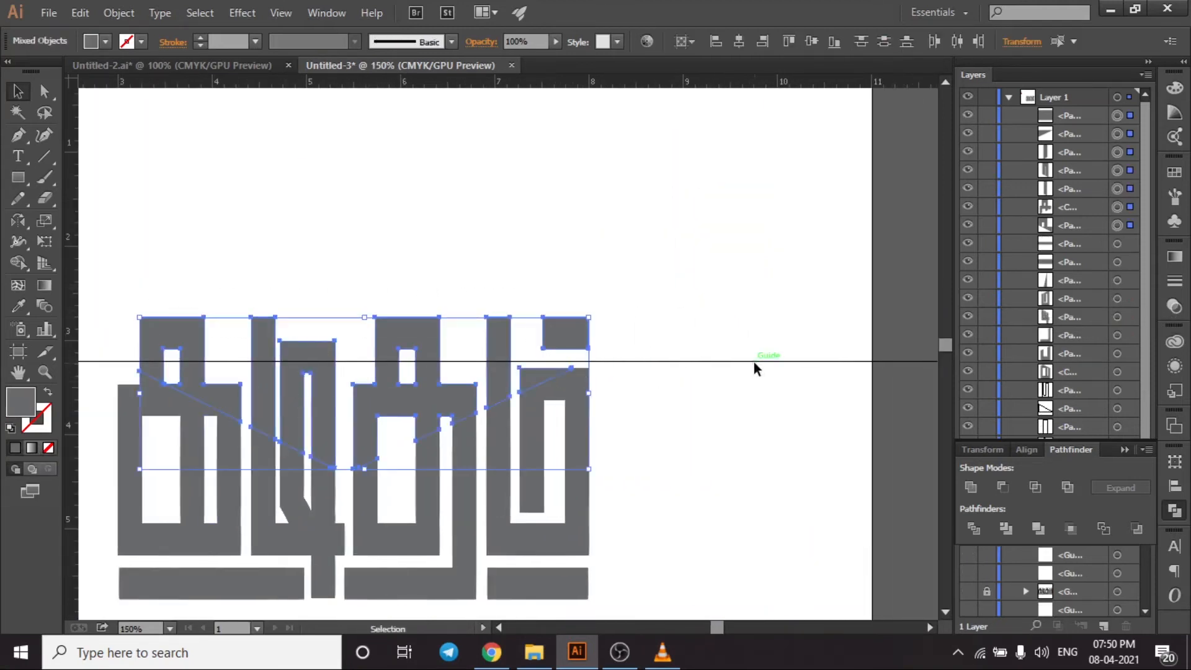
key("ctrl+g")
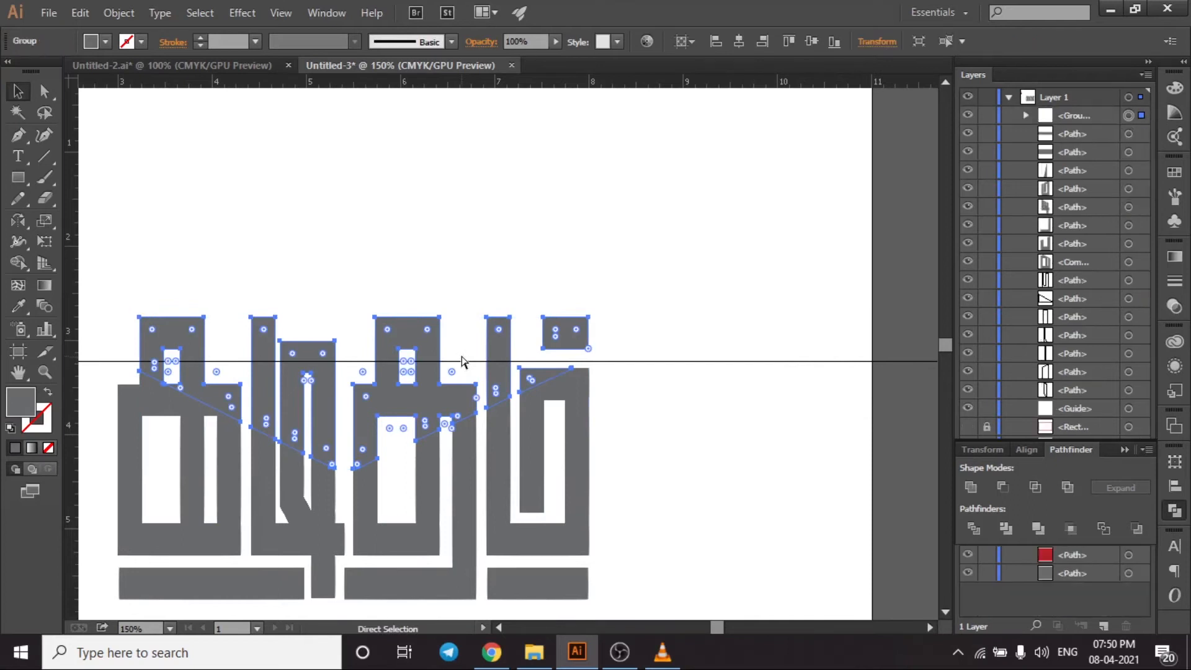
Step: Nudge the flap group up off the lower lettering and enlarge it slightly from its centre
key("v")
key("Up")
key("Up")
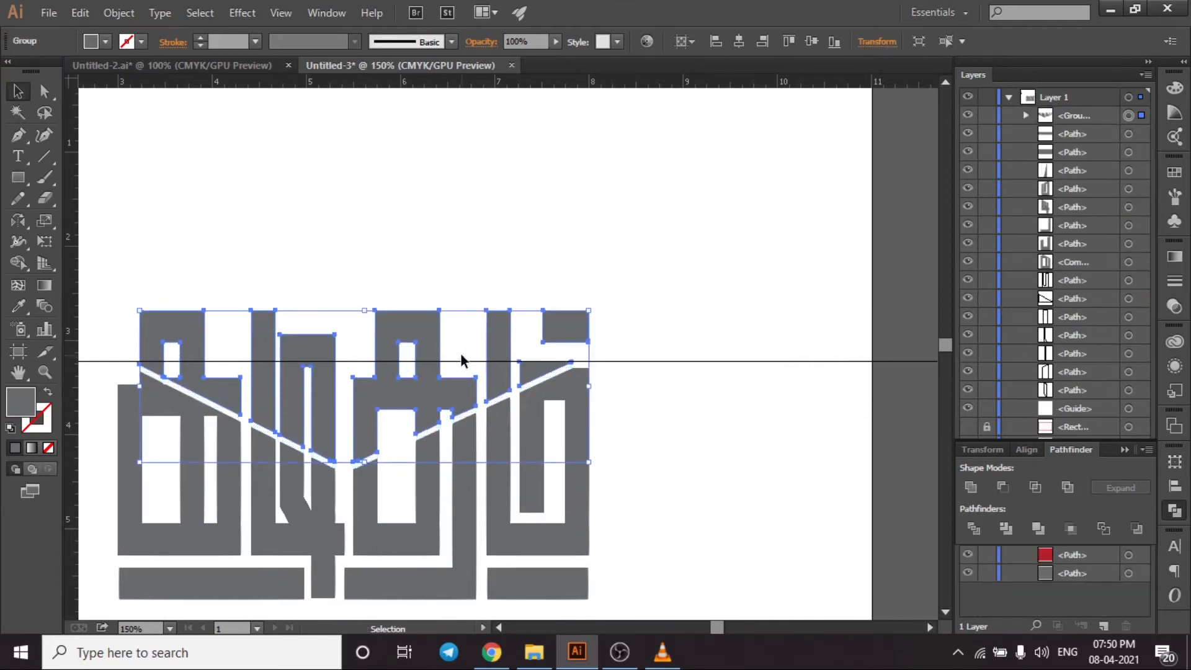
left_click_drag(588, 462, 597, 467)
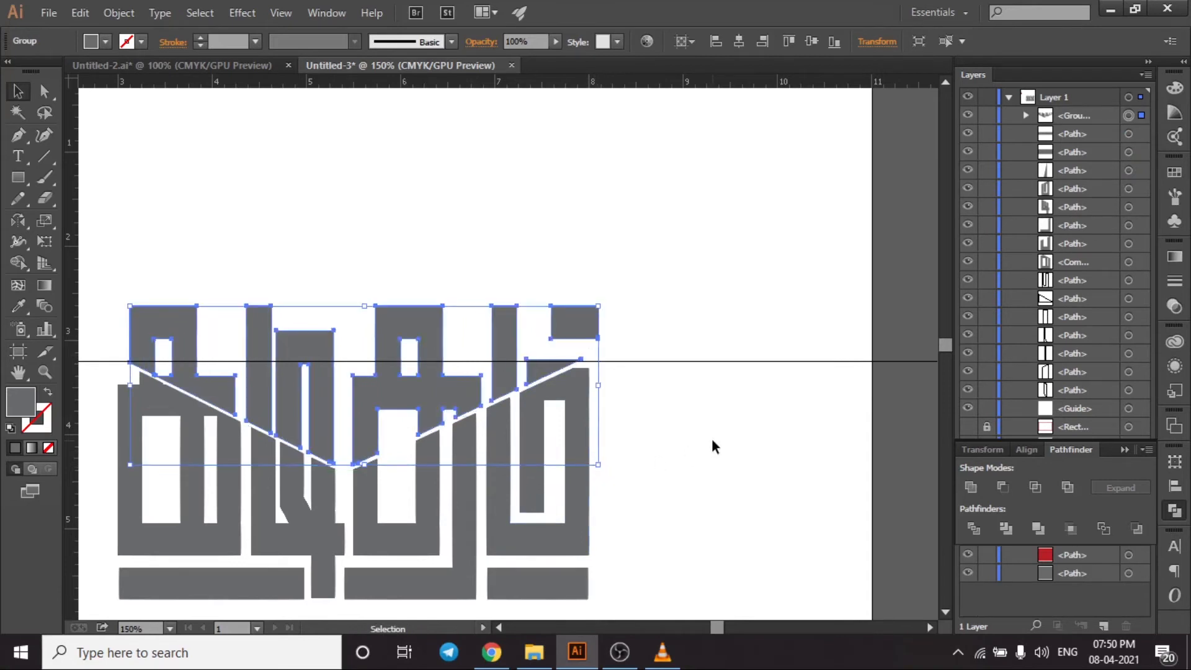
Step: Fine-tune the enlarged flap group's height by nudging it up four steps and back down two
key("Up")
key("Up")
key("Up")
key("Up")
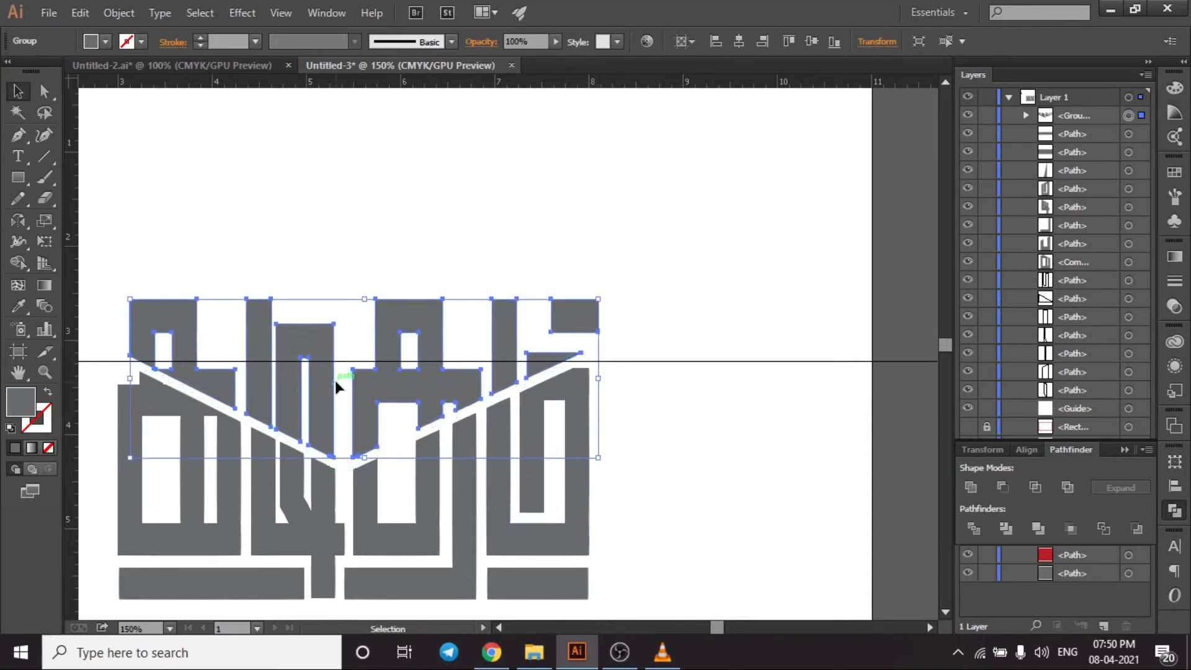
left_click(541, 208)
left_click(425, 367)
key("Down")
key("Down")
Step: Group all the letter pieces below the flap line, including the bottom bars
left_click(468, 532)
key("a")
left_click_drag(93, 482, 650, 604)
key("ctrl+g")
key("v")
Step: Shift only the small rectangular block at the flap group's upper right corner slightly left, towards the lower lettering's right edge
left_click(580, 326)
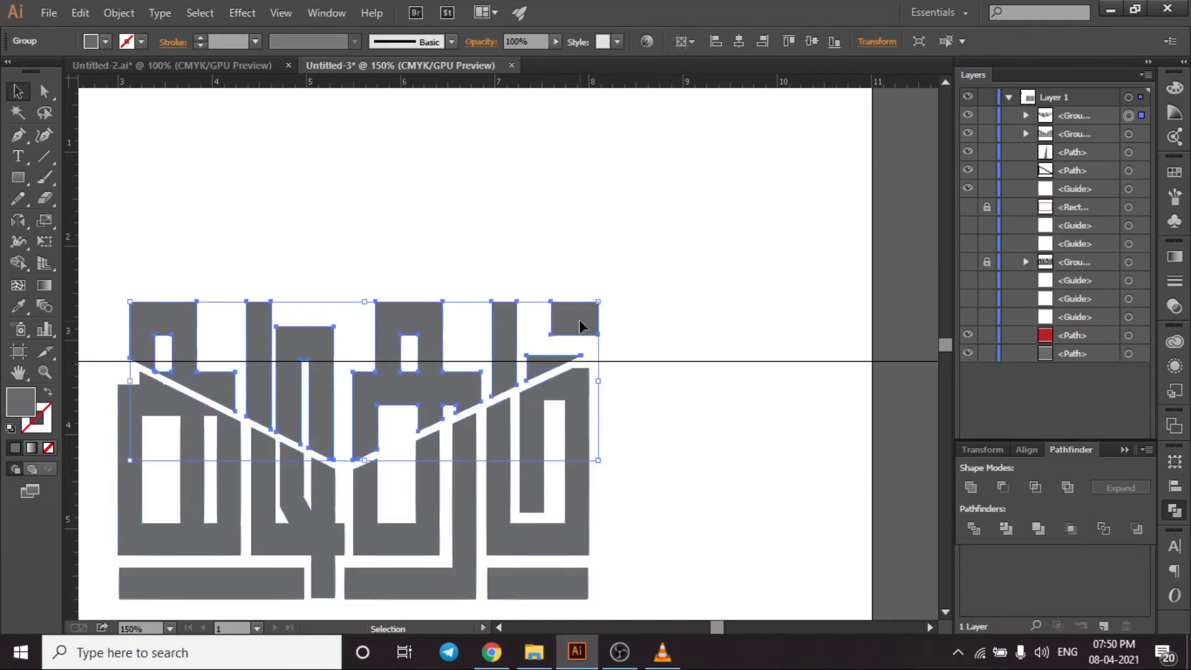
left_click(45, 92)
left_click_drag(526, 286, 622, 351)
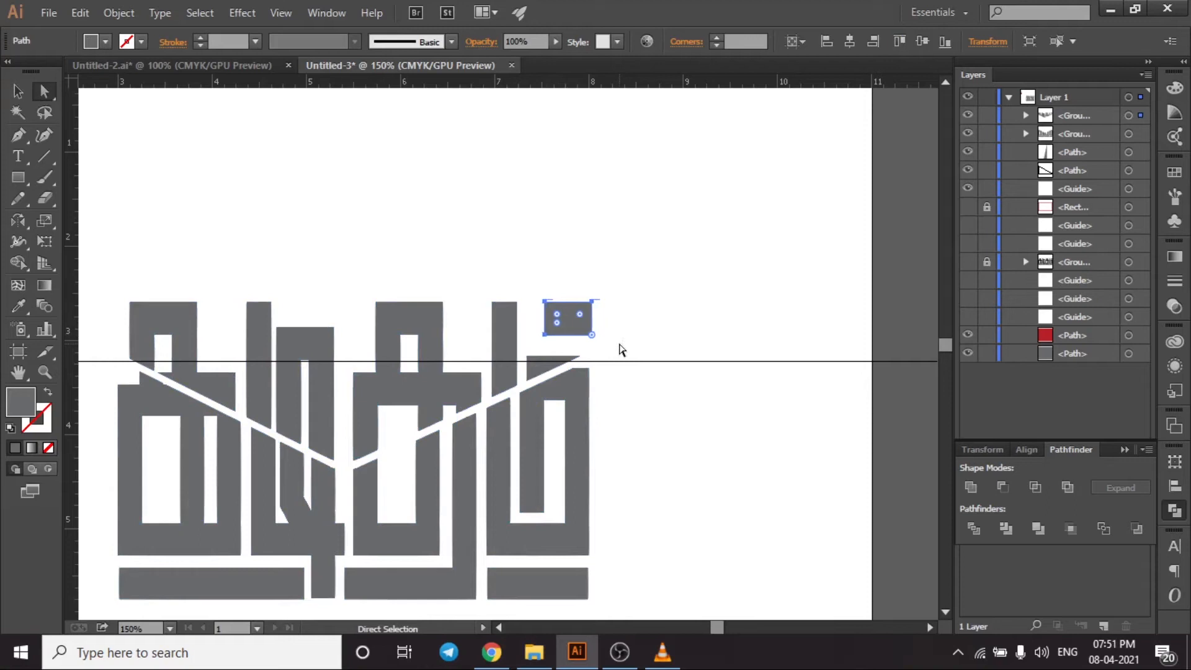
left_click(635, 345)
scroll(645, 341, "down", 1)
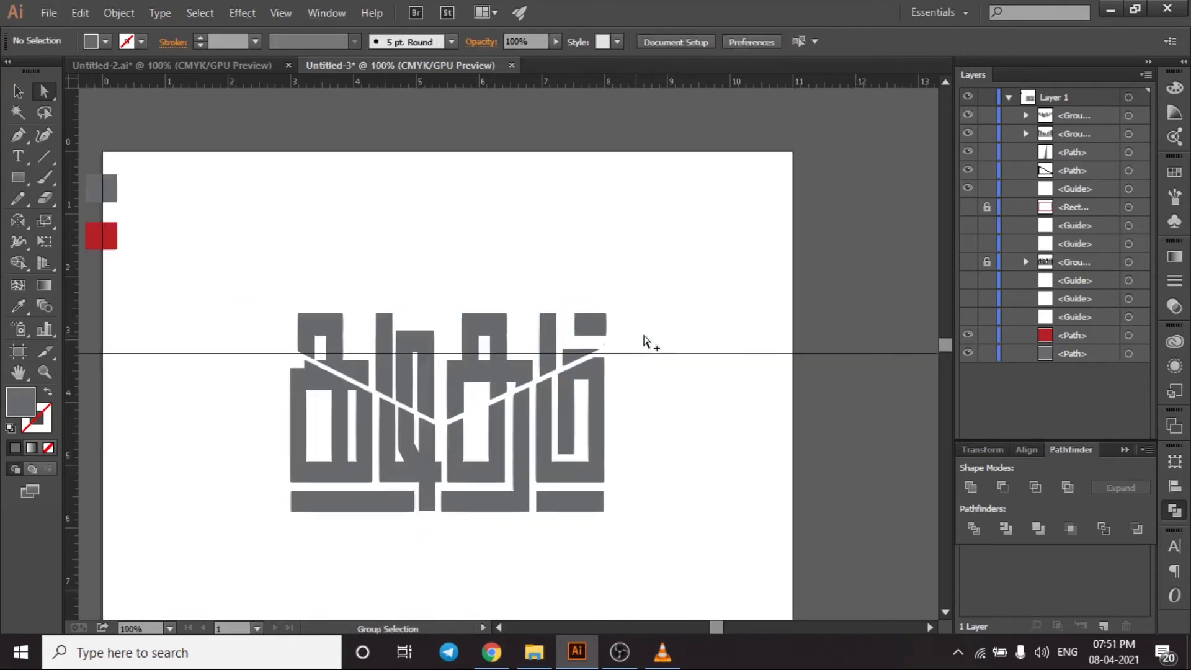
Step: Nudge the whole flap group up four steps to widen the gap along the flap line
left_click(18, 91)
left_click(403, 377)
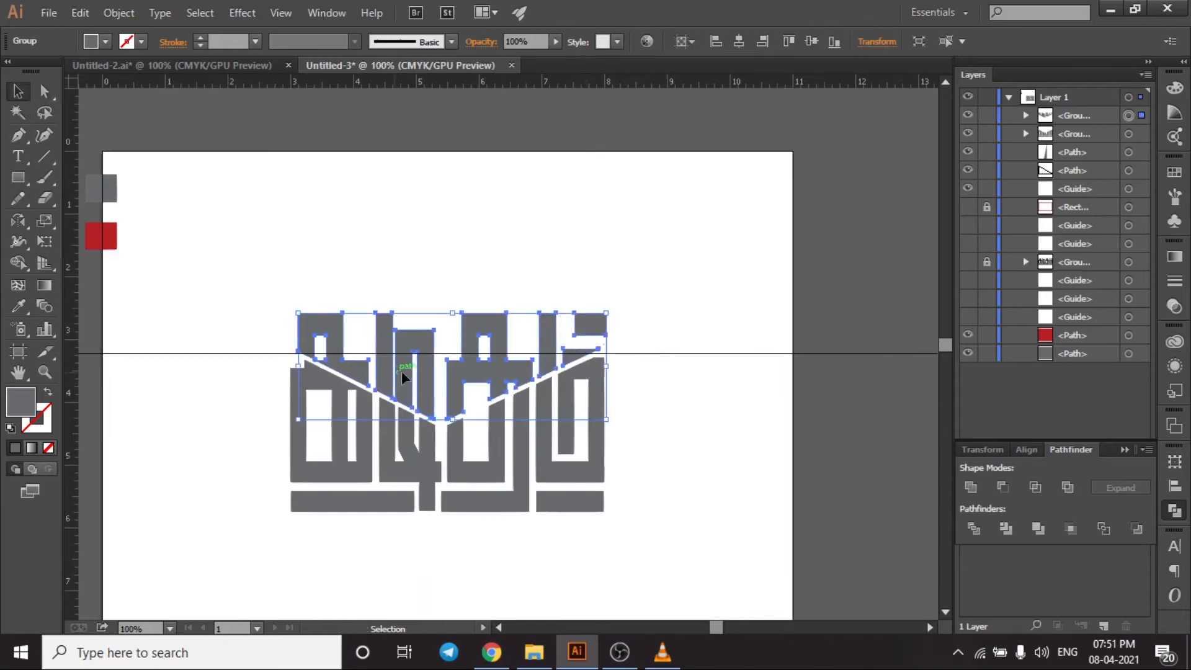
key("Up")
key("Up")
key("Up")
key("Up")
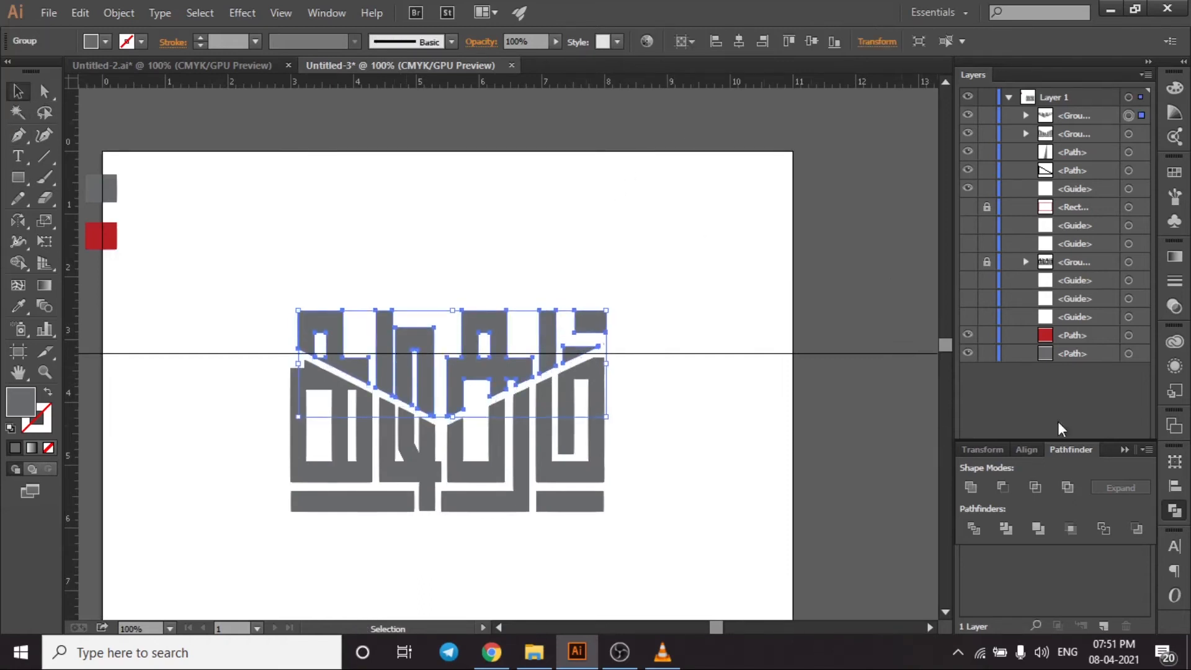
Step: Start a previewed Multiply drop shadow effect on the flap group and set its opacity to 50%
left_click(242, 13)
mouse_move(350, 211)
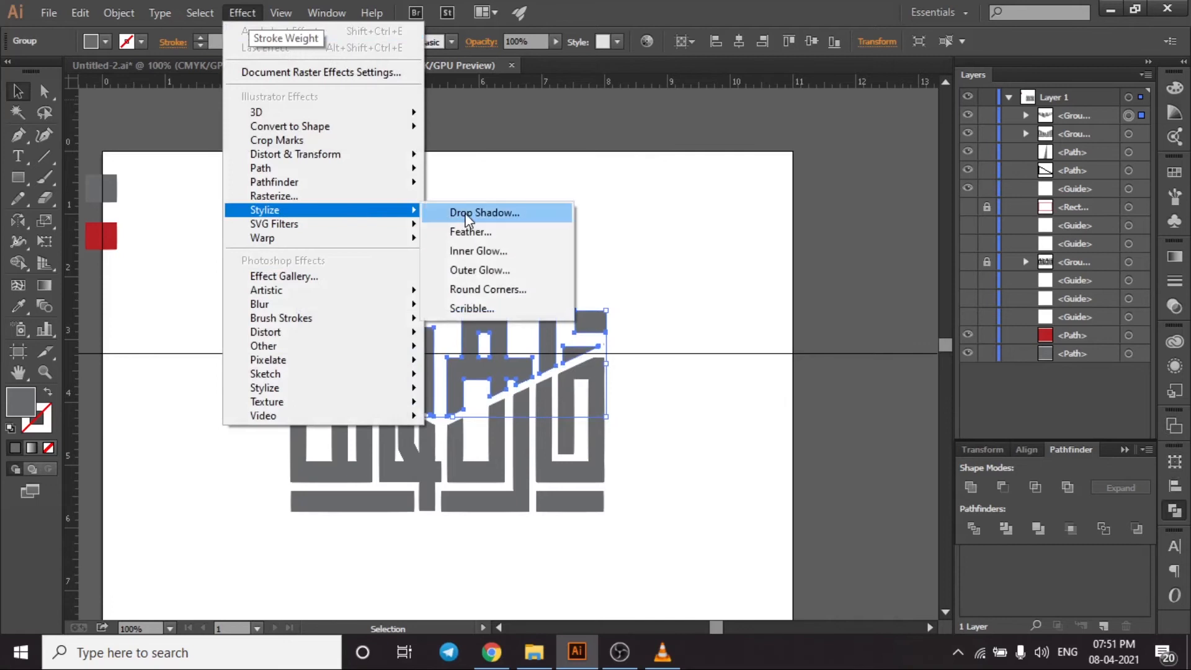
left_click(520, 215)
left_click(898, 389)
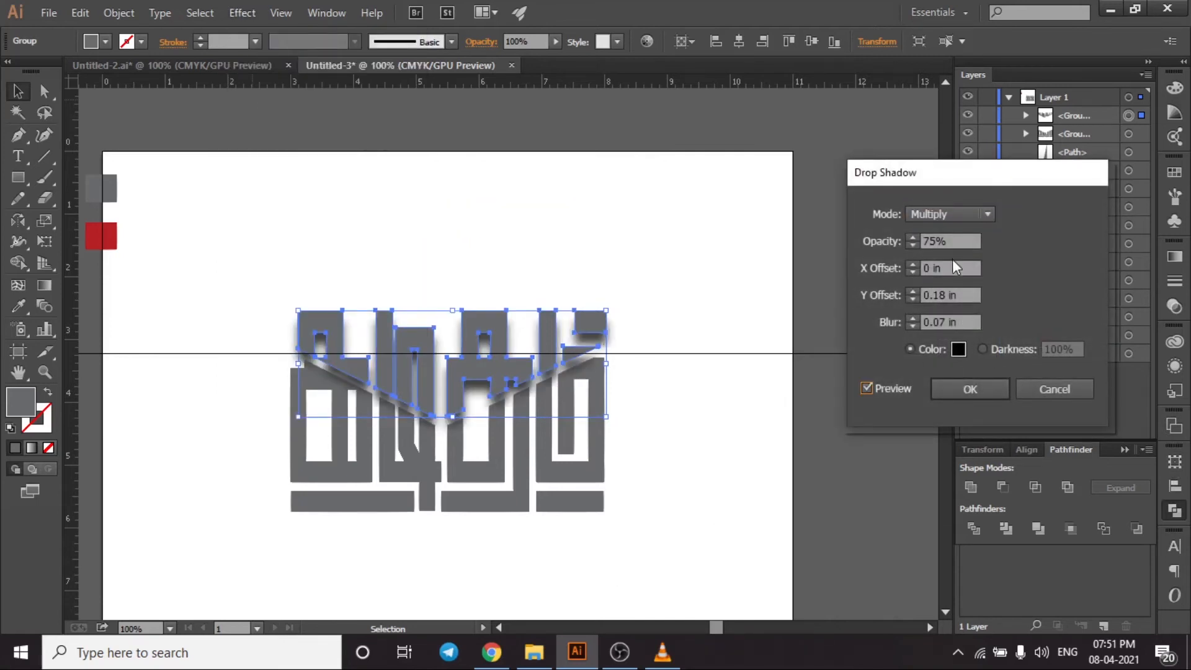
left_click(949, 241)
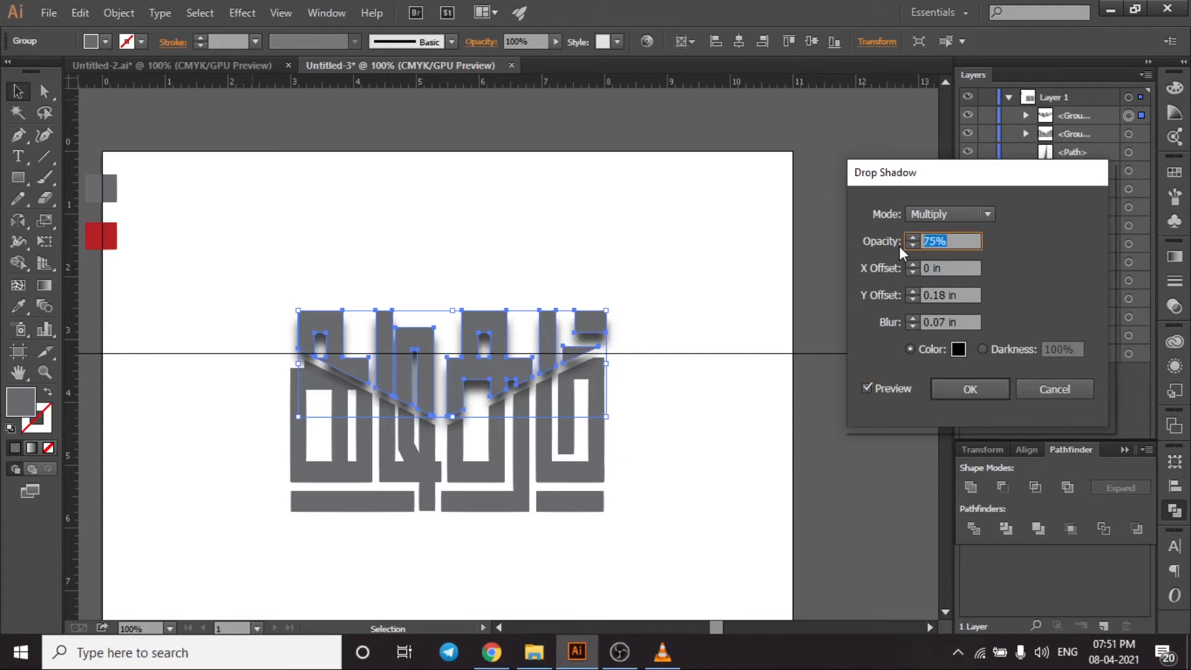
type("50")
key("Tab")
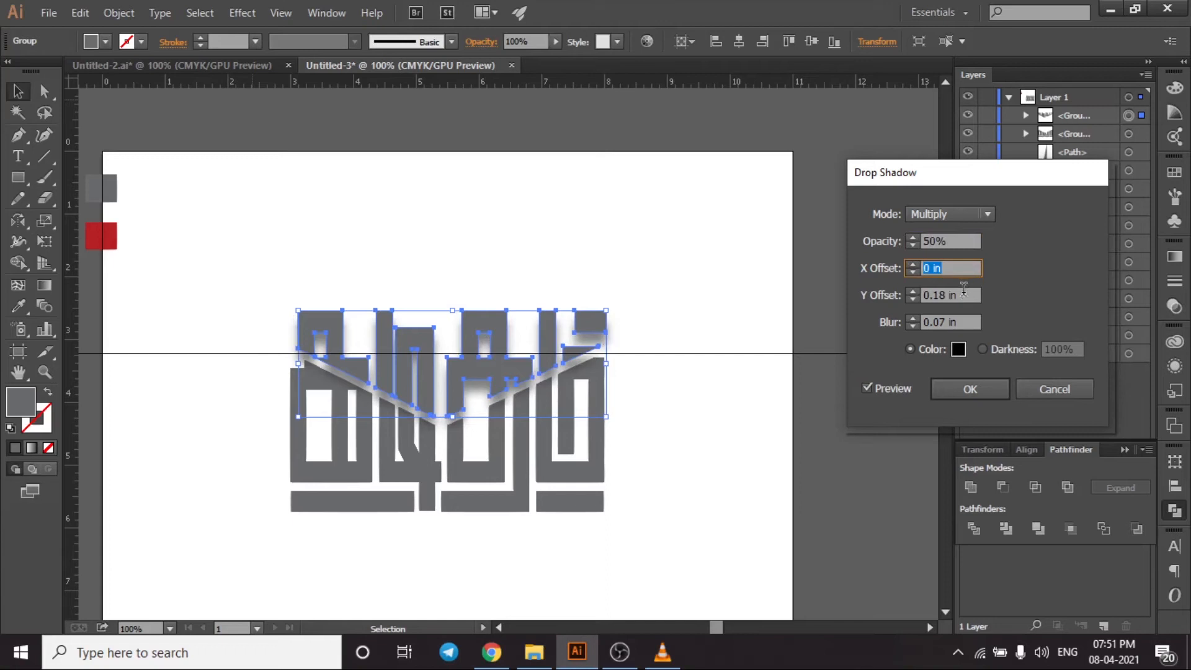
Step: Set the drop shadow's Y offset to 0.3 in, apply the effect and deselect the flap group
scroll(965, 294, "up", 2)
scroll(965, 294, "up", 10)
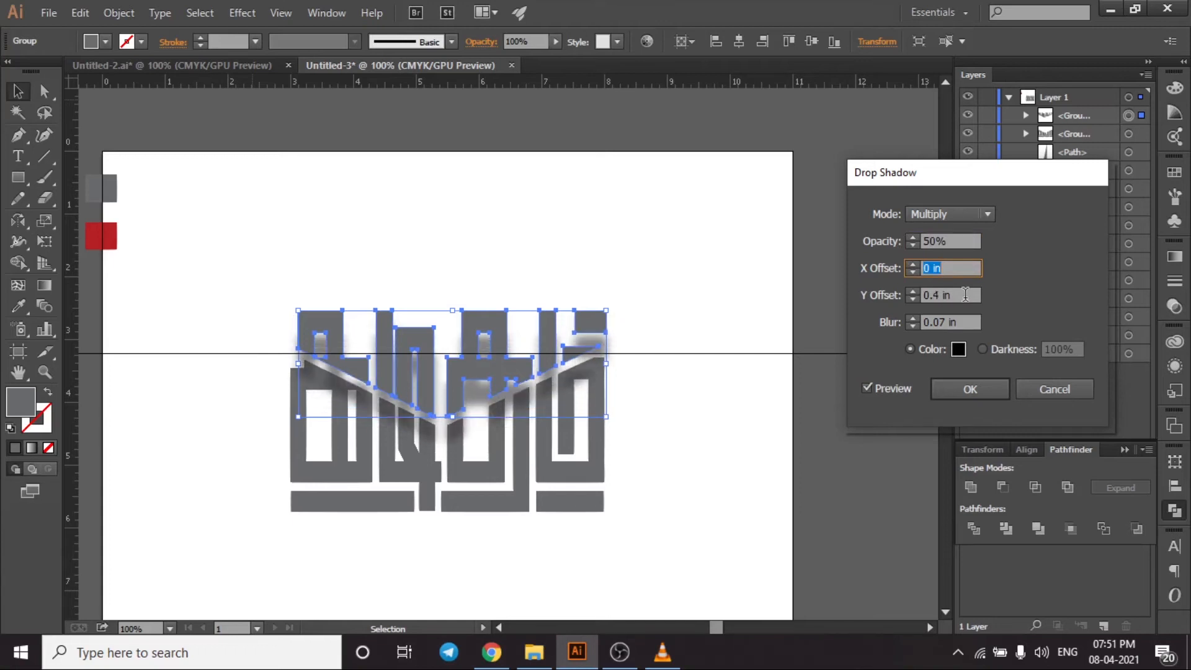
scroll(965, 294, "down", 5)
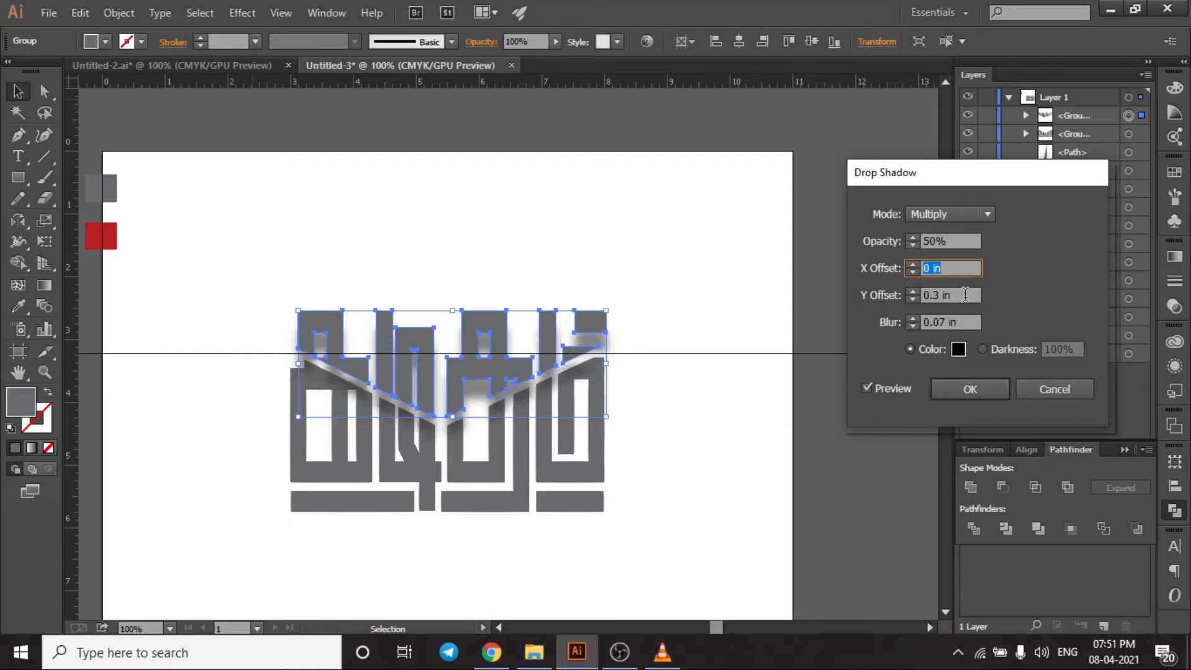
left_click(991, 381)
left_click(822, 253)
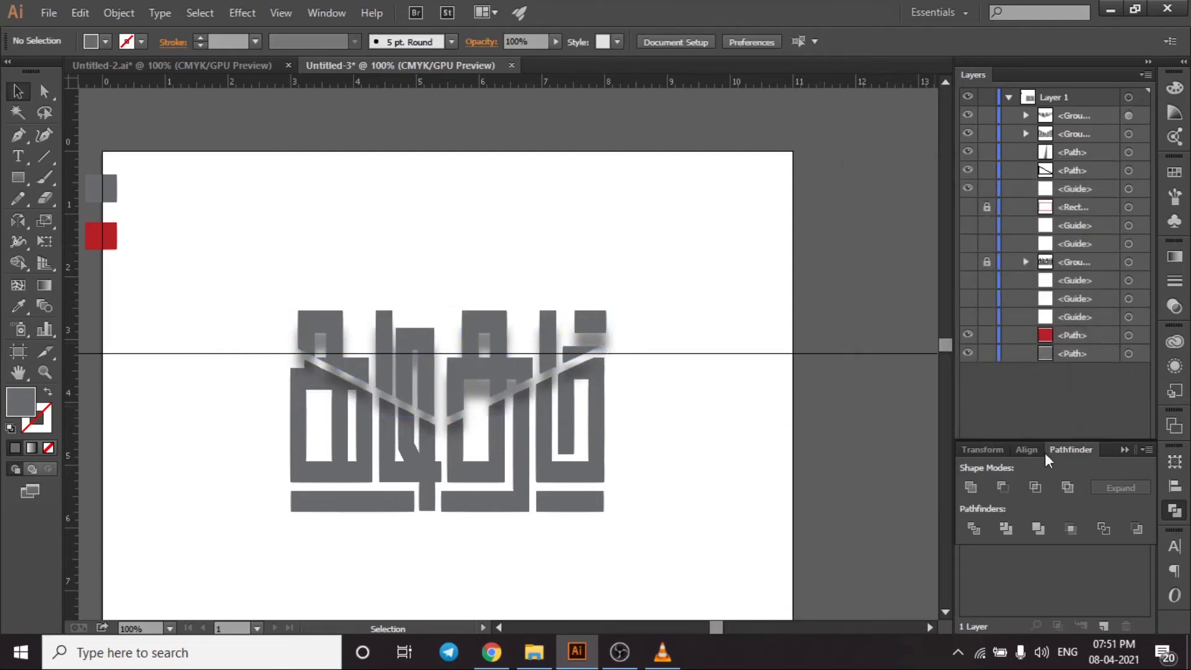
Step: Show and unlock the hidden red frame rectangle, select it and nudge it up slightly
left_click(1124, 449)
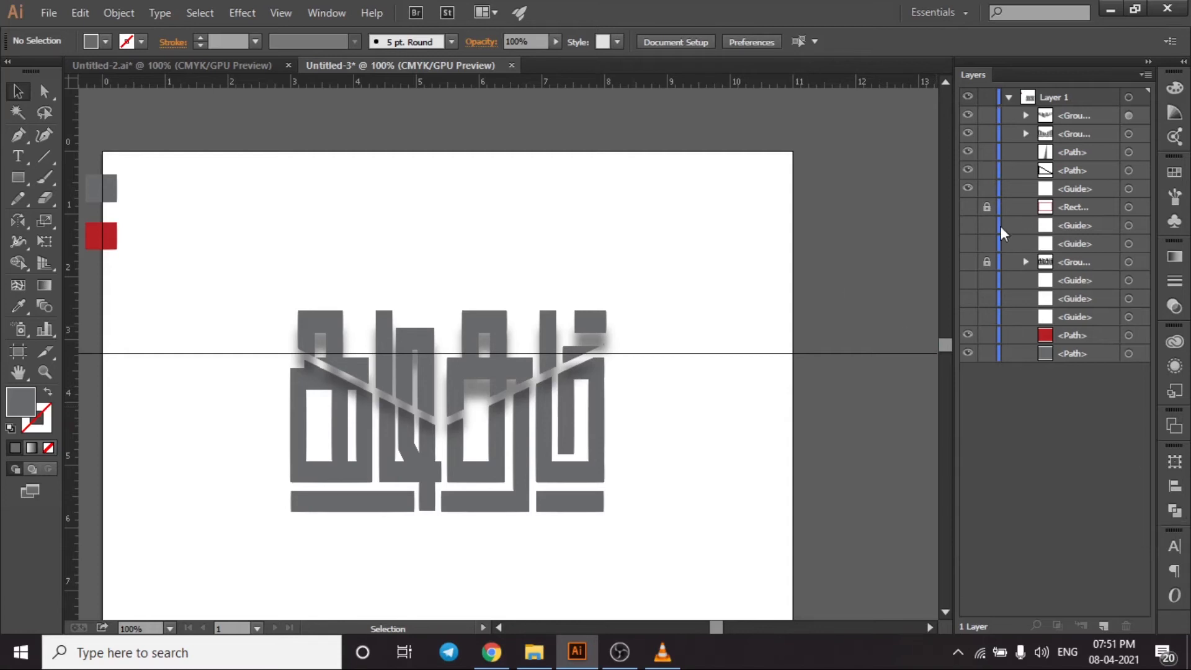
left_click(967, 206)
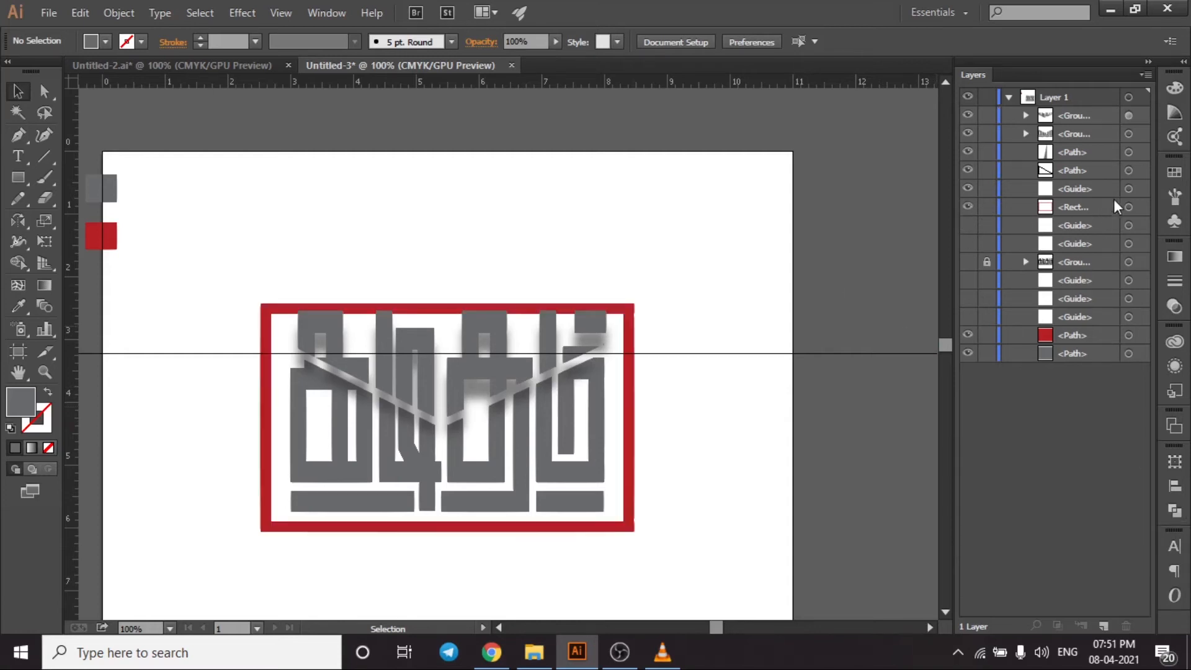
left_click(1129, 208)
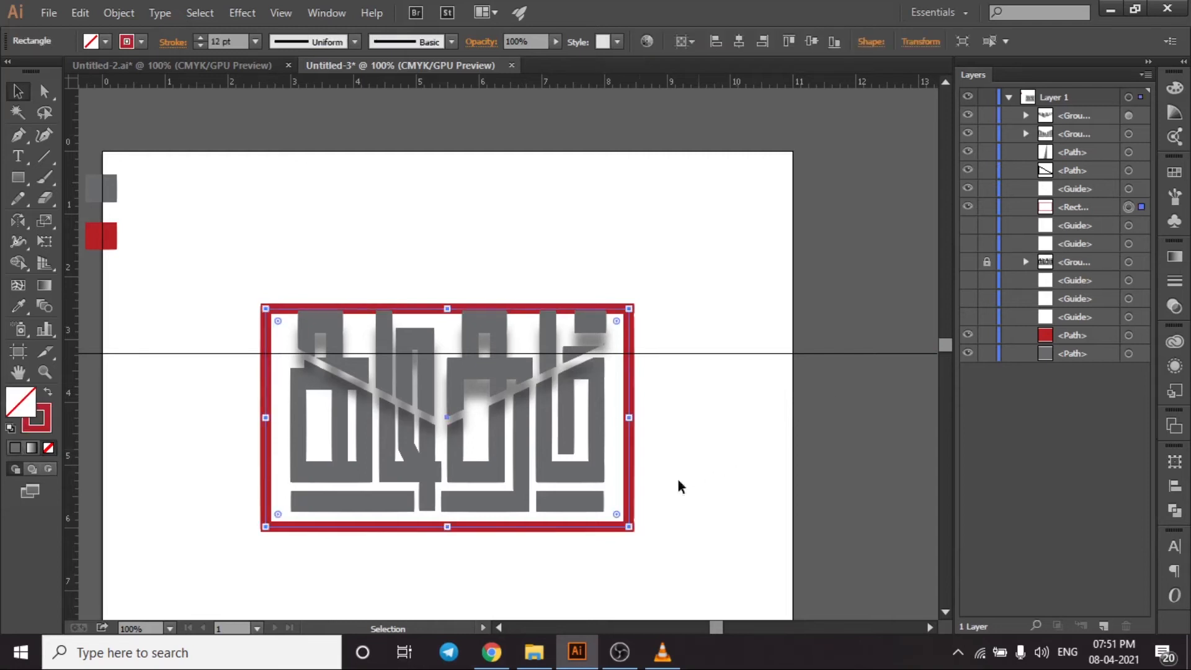
key("Up")
key("Up")
key("Up")
key("Up")
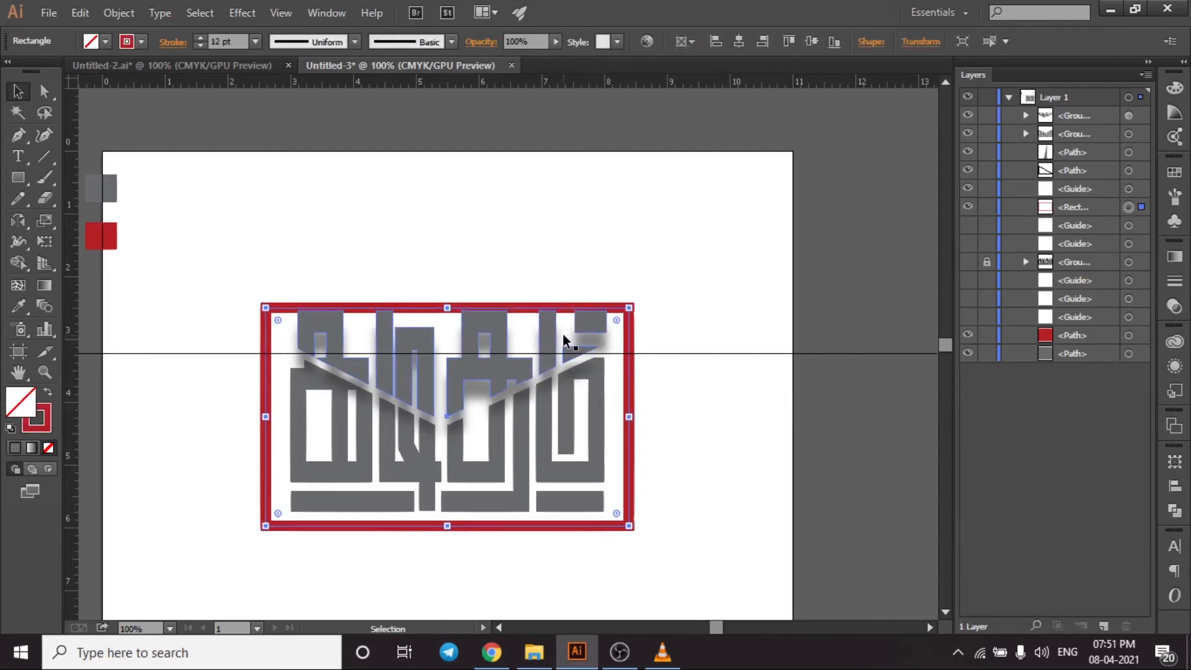
Step: Resize the red frame around its centre, making it taller above the lettering and narrower at the sides to even the margins
left_click_drag(628, 523, 640, 530)
left_click_drag(449, 299, 450, 292)
left_click_drag(640, 411, 621, 412)
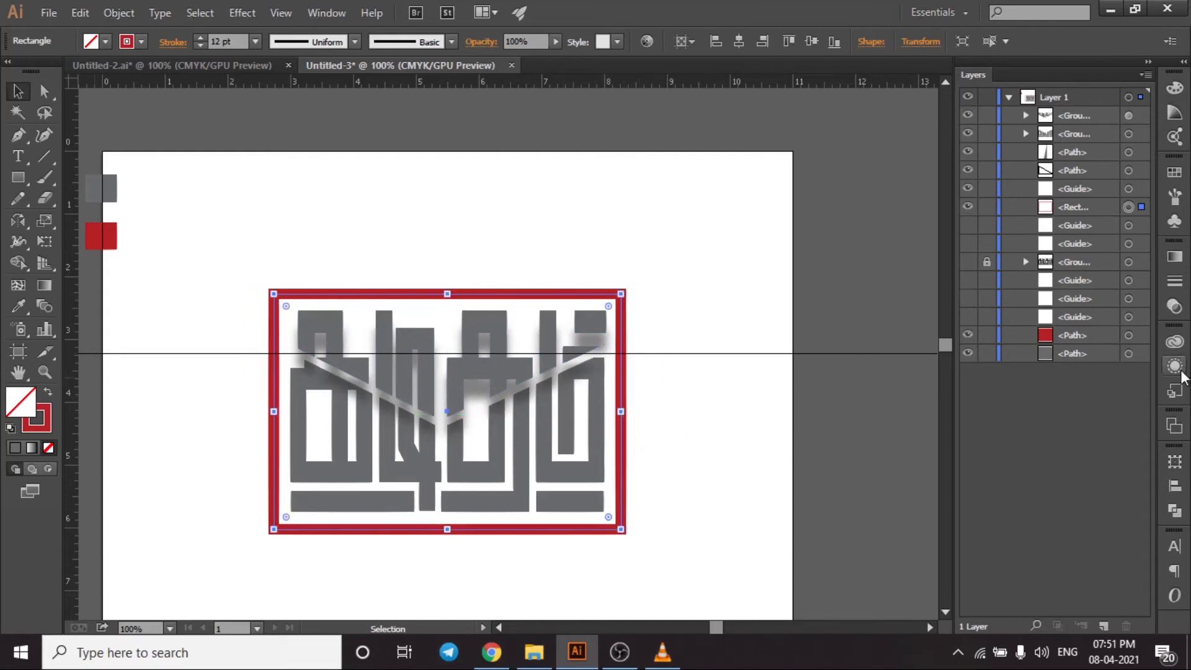
Step: Align the red frame's stroke to the outside and turn it into a dashed line
left_click(1174, 281)
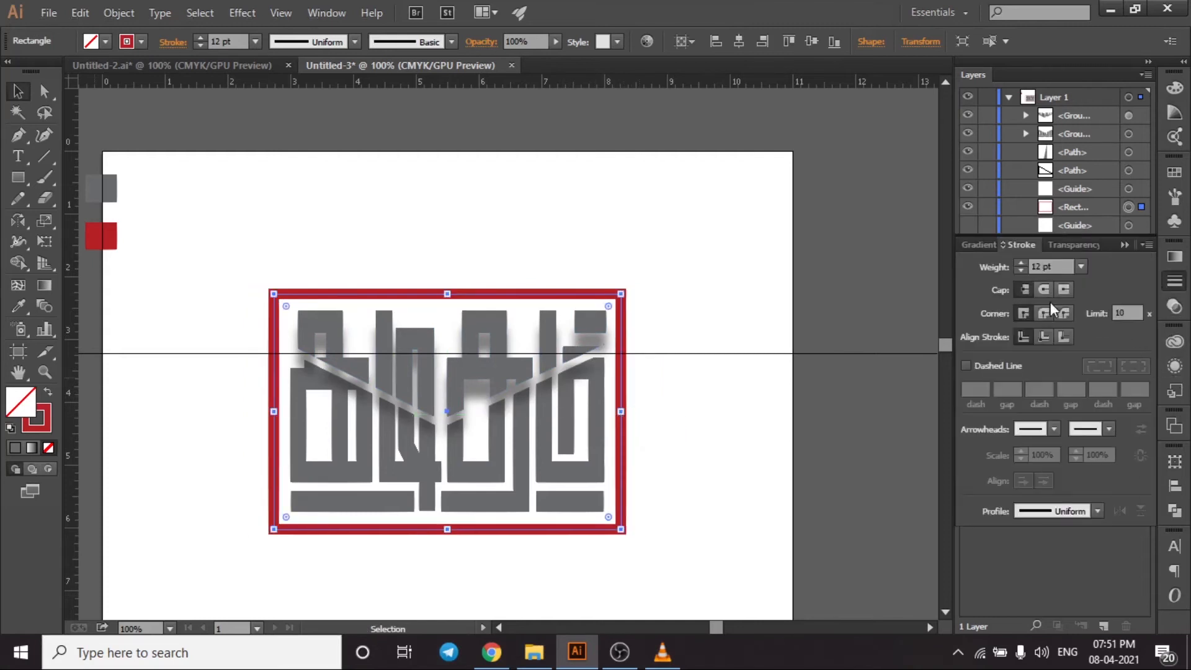
left_click(1064, 336)
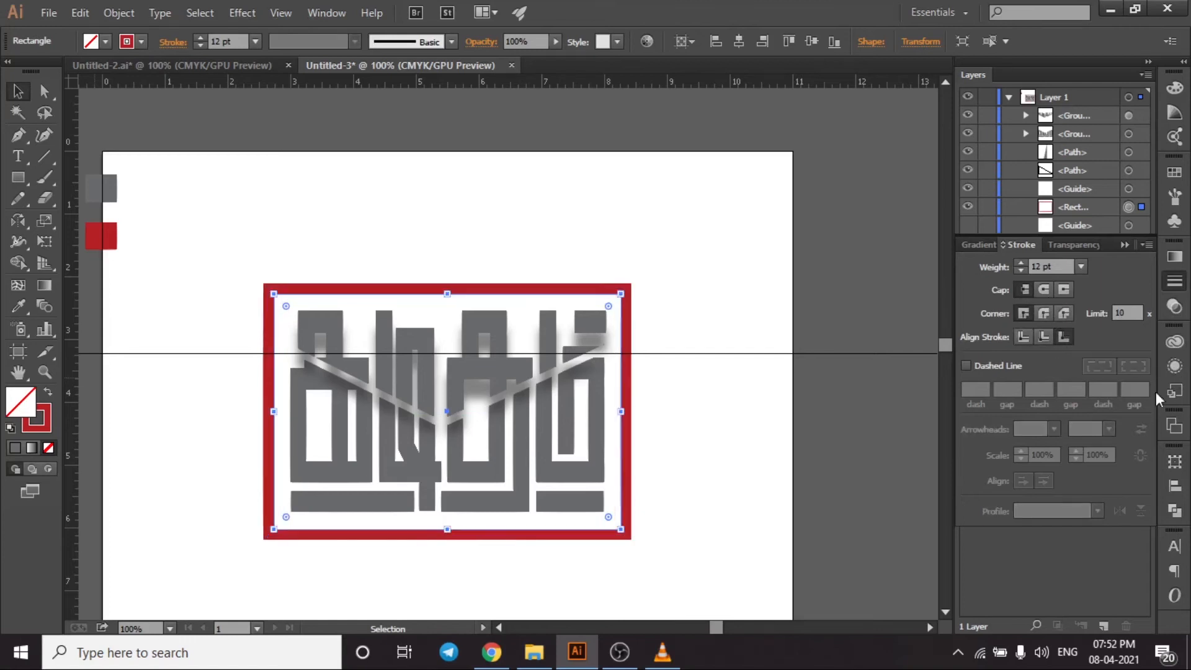
left_click(981, 366)
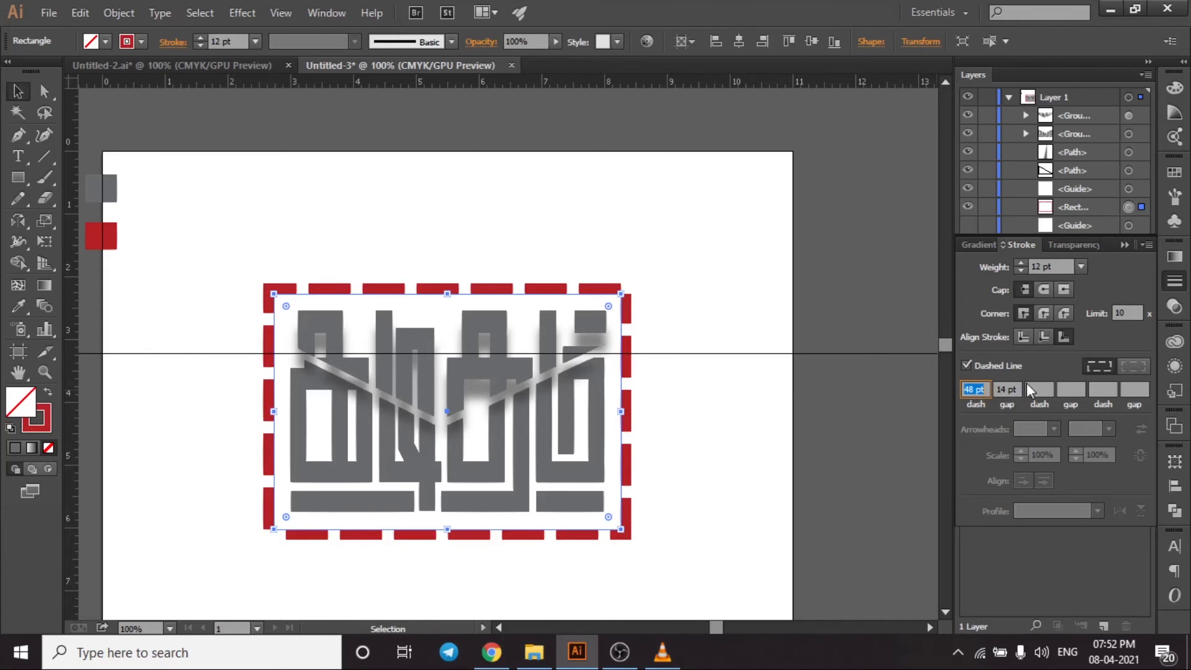
Step: Set the red frame's stroke weight to 11 pt and dash gap to 15 pt, and shrink its height slightly around the centre
scroll(1048, 261, "down", 1)
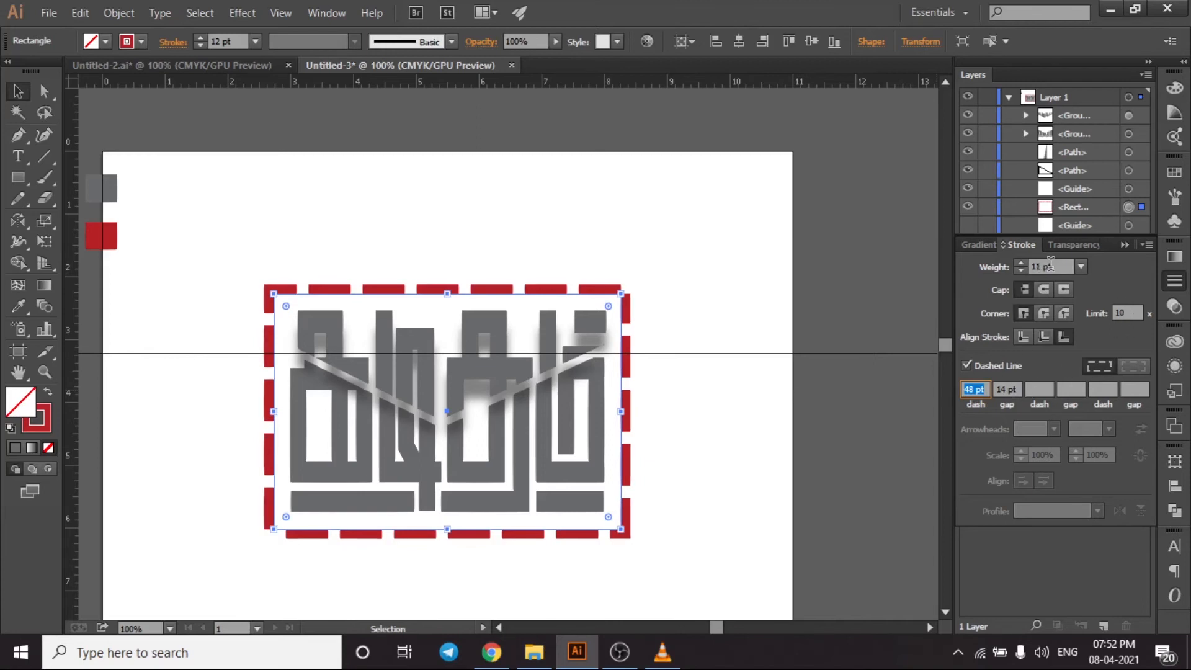
scroll(1013, 385, "up", 1)
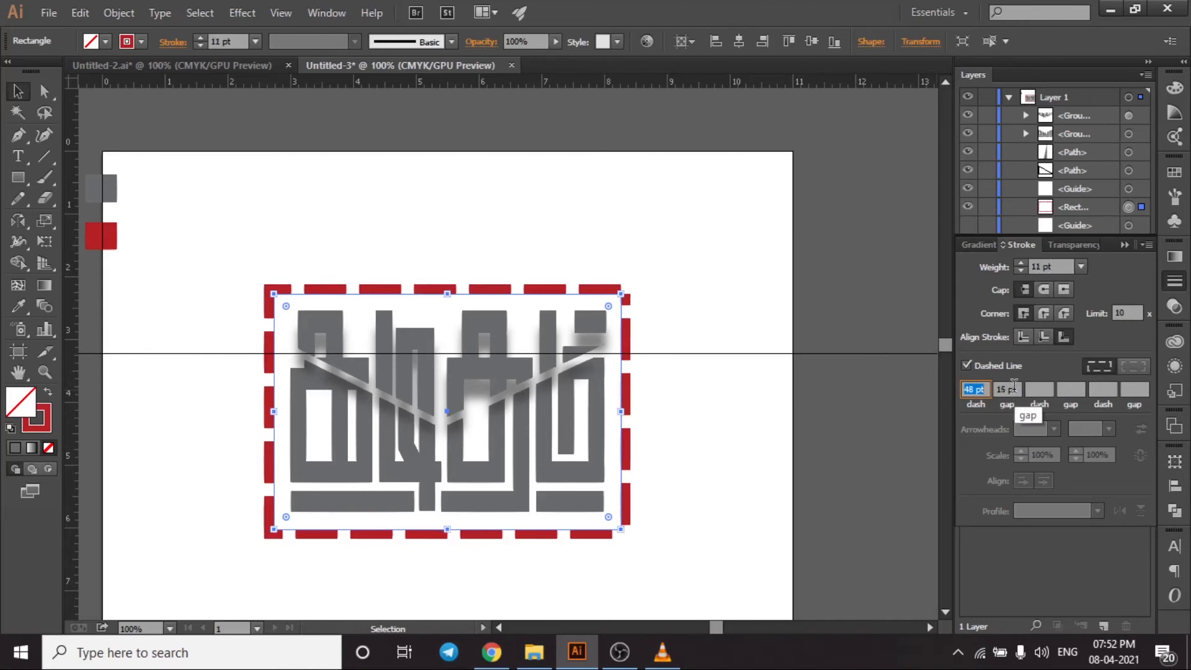
scroll(1014, 384, "down", 1)
scroll(1014, 384, "up", 1)
left_click_drag(447, 529, 447, 523)
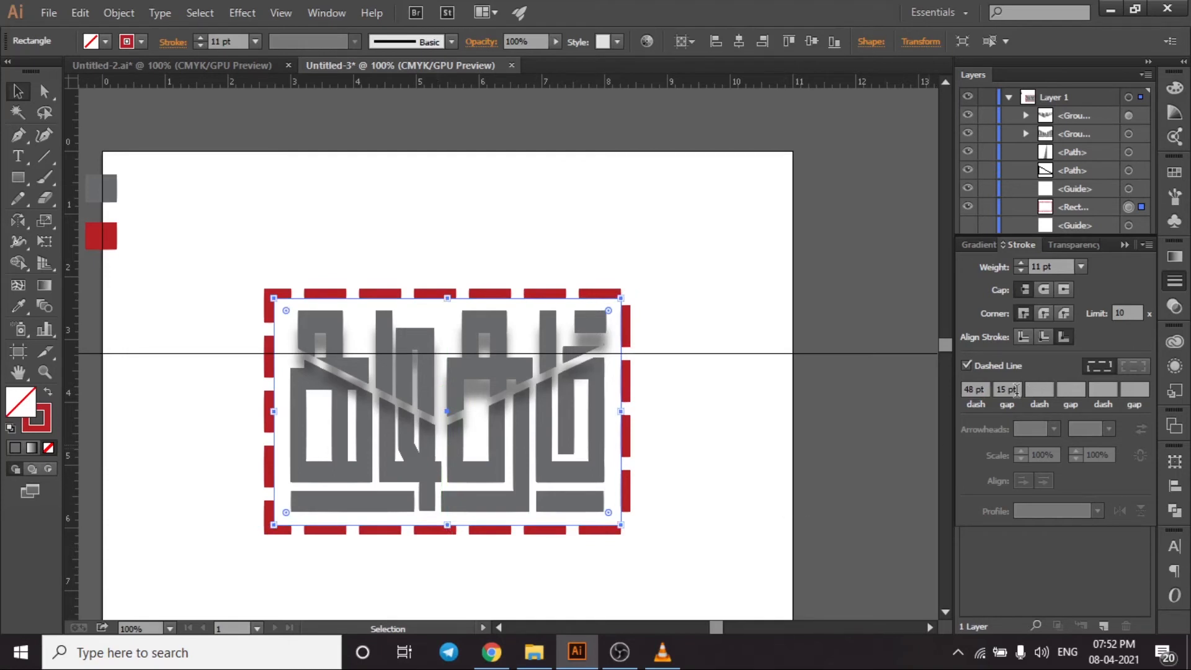
Step: Set the red frame's dash gap to 15.6 pt and deselect the frame
key("Down")
key("Down")
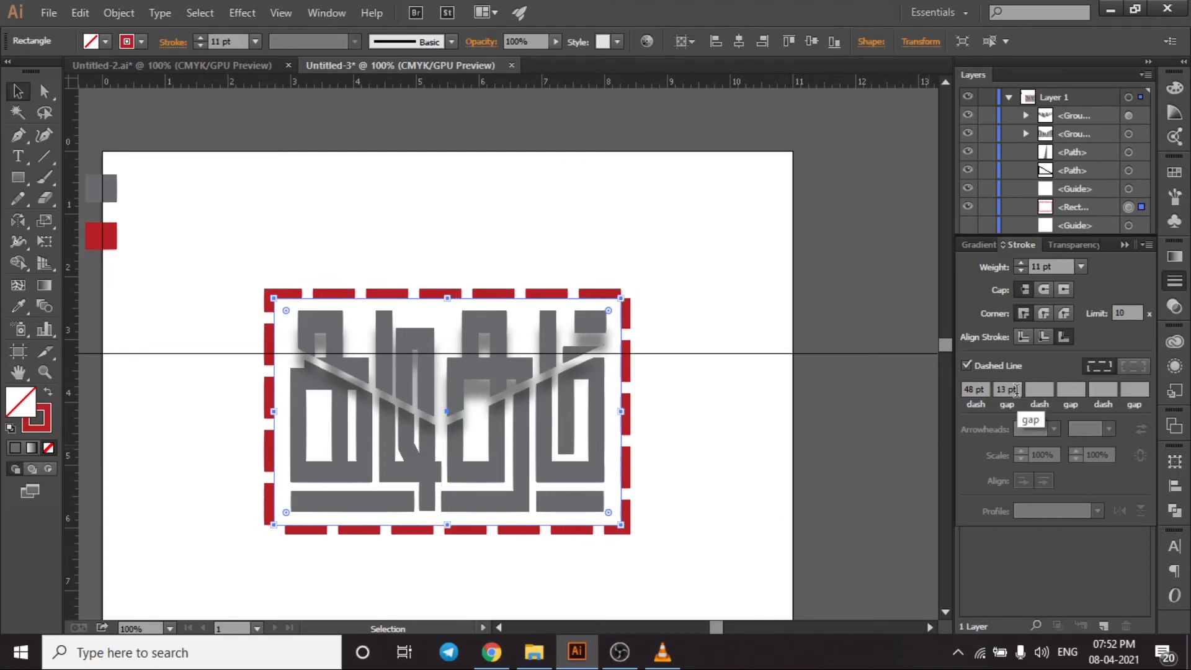
key("Up")
key("Up")
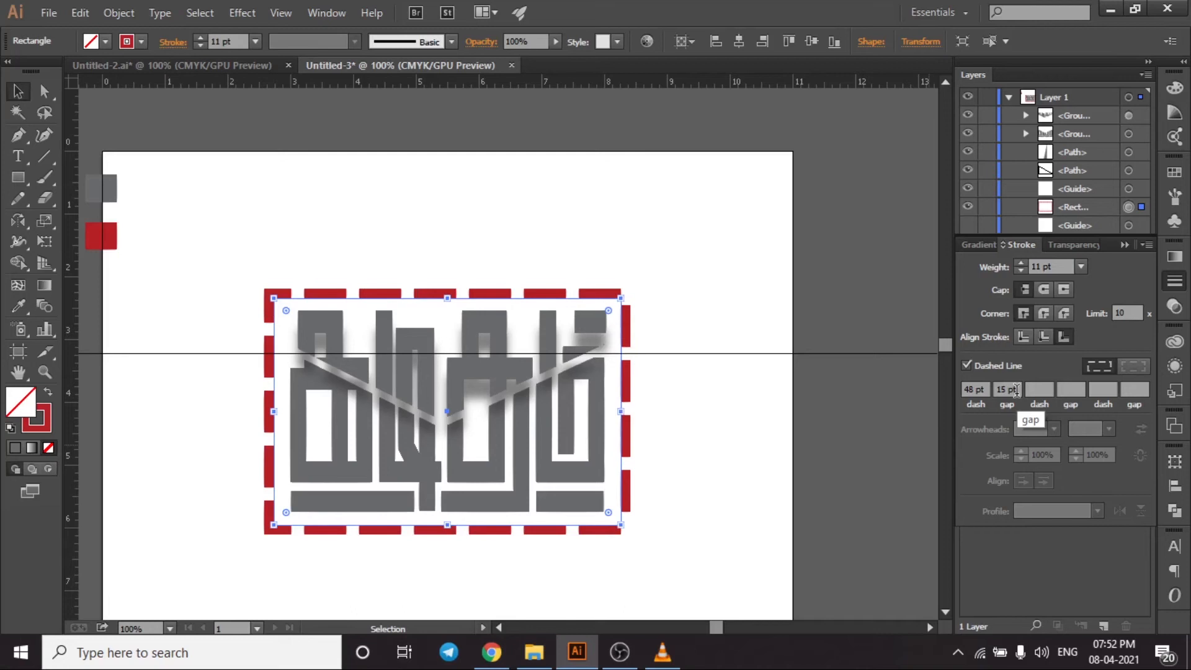
key("ctrl+Up")
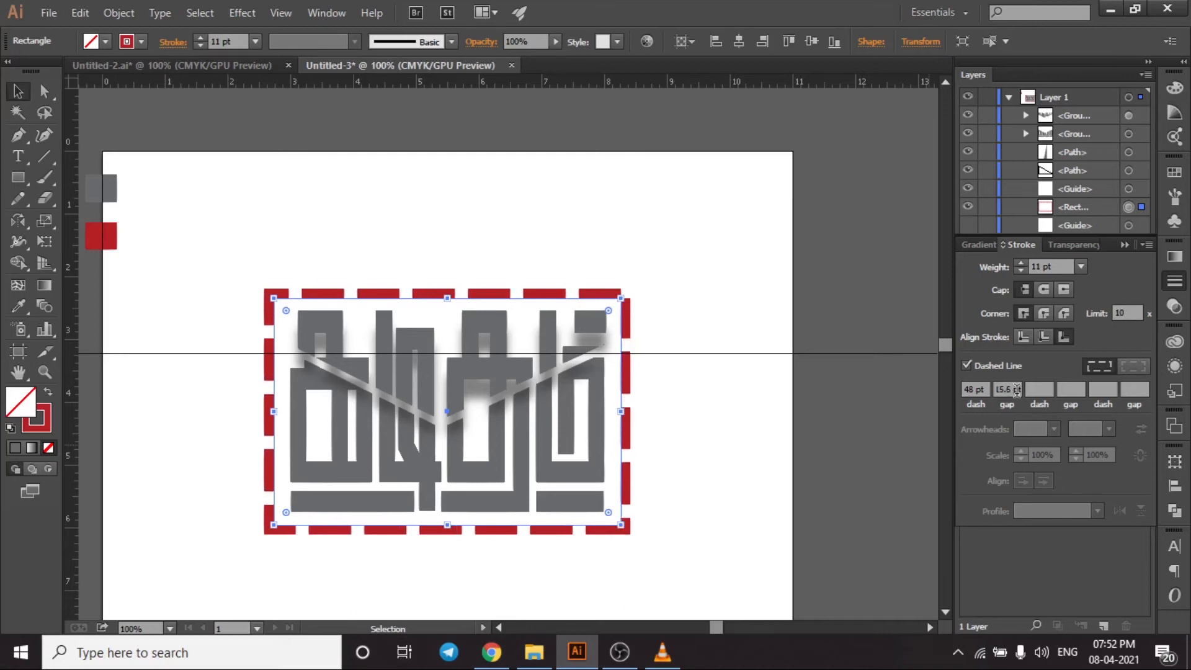
left_click(643, 244)
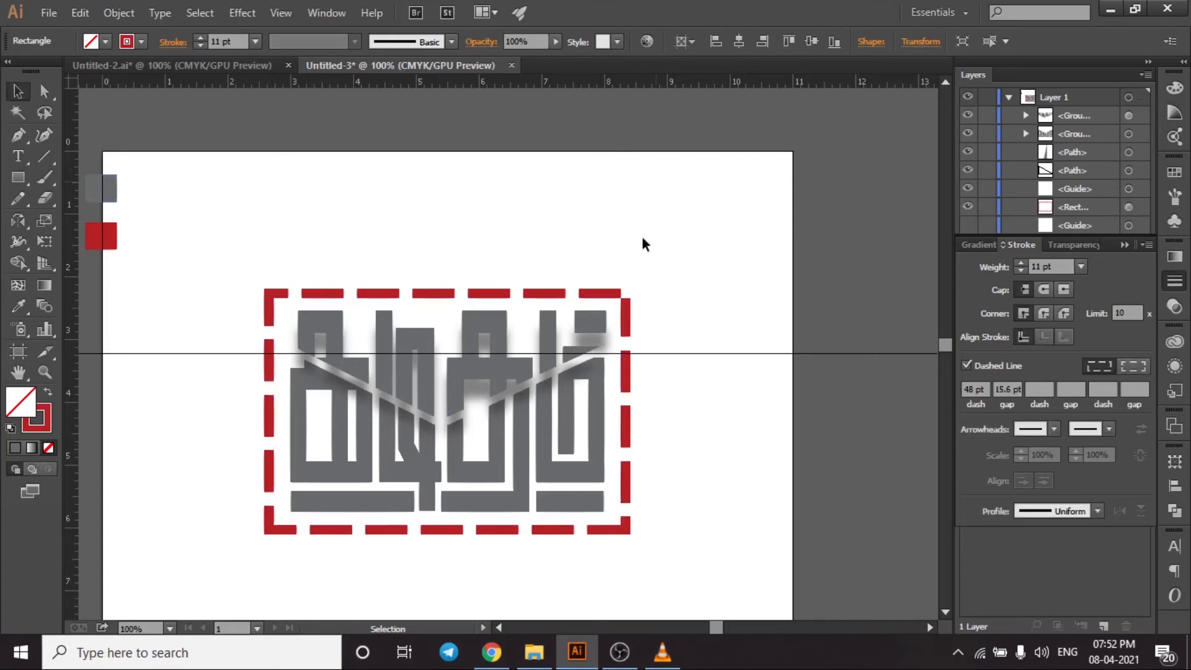
Step: Delete the stray unfilled path near the left end of the flap's diagonal cut
scroll(694, 256, "down", 1)
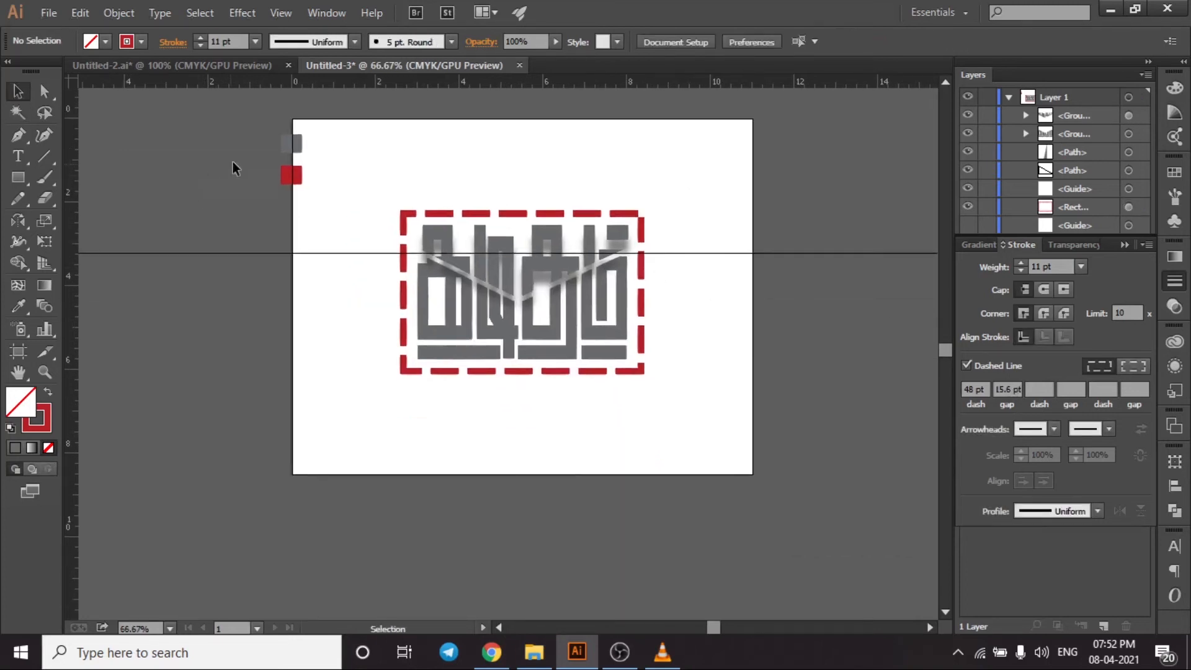
left_click(1124, 244)
left_click(1129, 170)
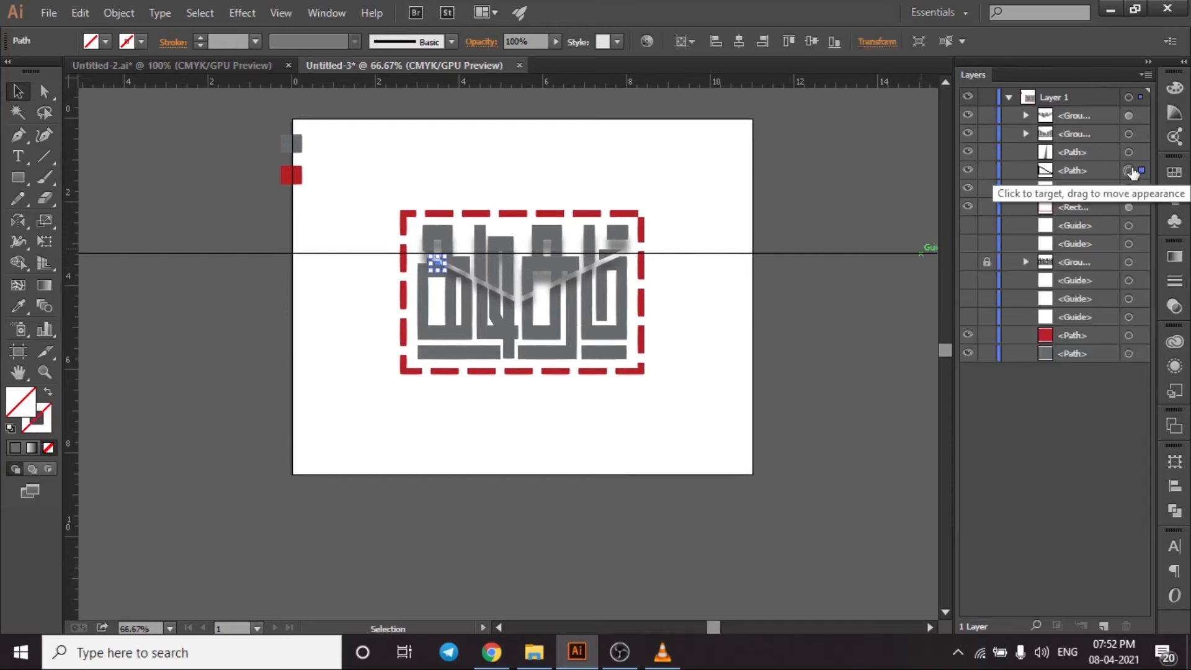
key("Delete")
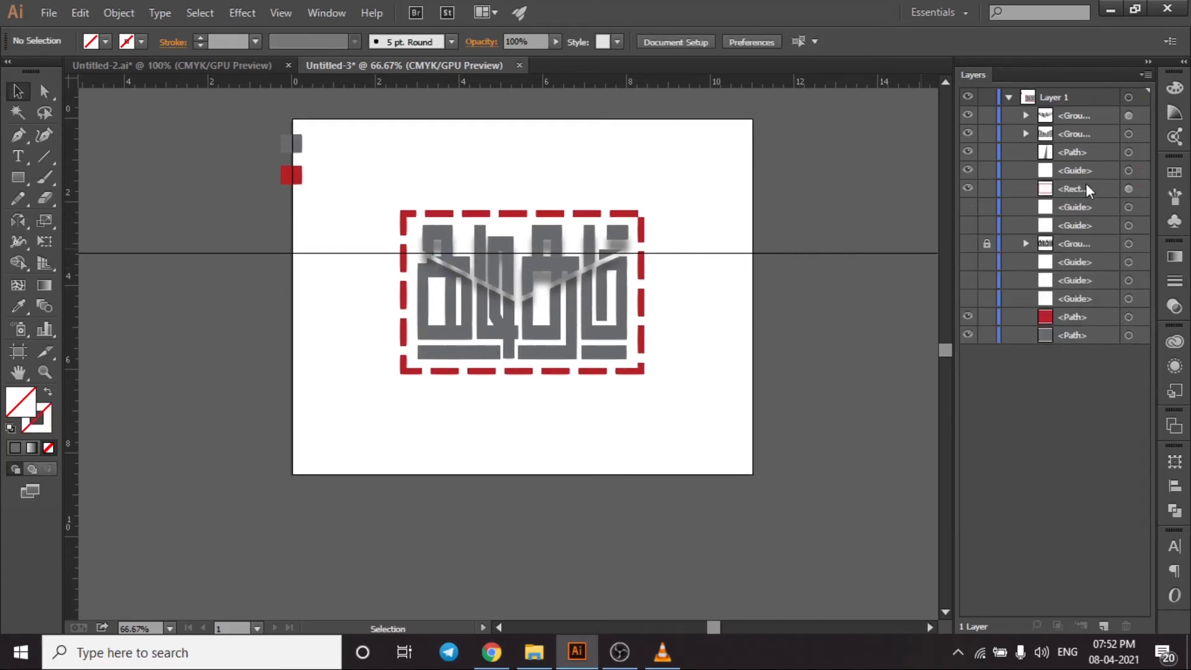
Step: Move the loose grey path at the flap's right end into the lower lettering group and deselect it
left_click(1128, 152)
mouse_move(1092, 153)
left_mouse_down()
mouse_move(1085, 120)
mouse_move(1088, 134)
left_mouse_up()
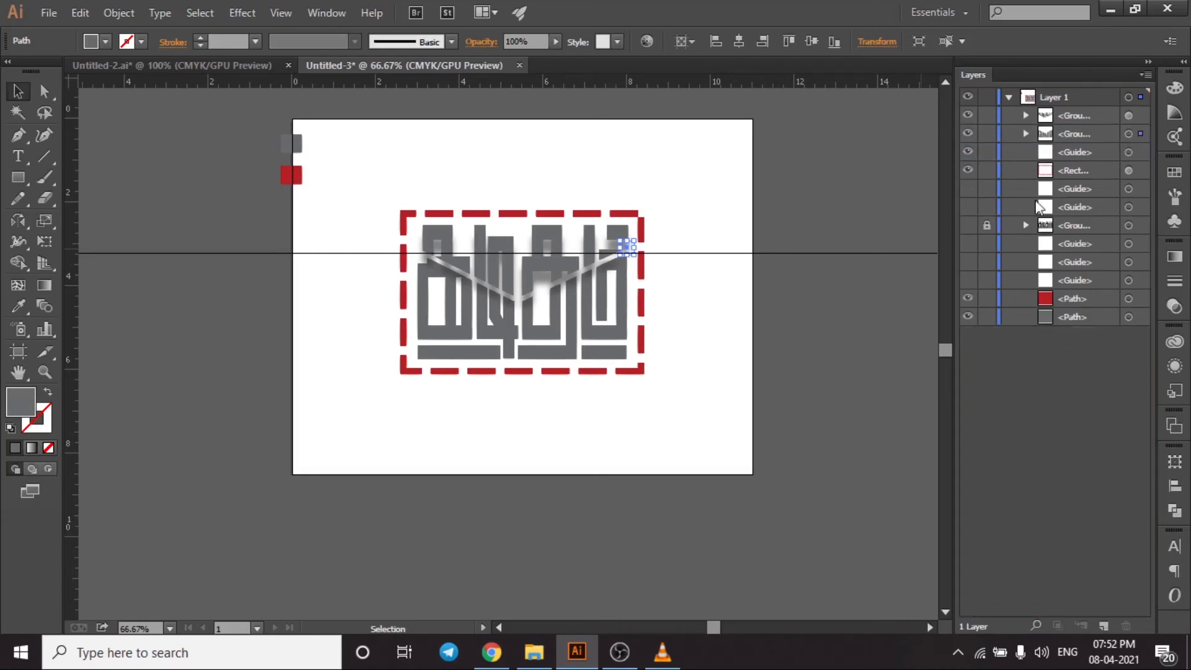
left_click(796, 198)
scroll(625, 252, "up", 4)
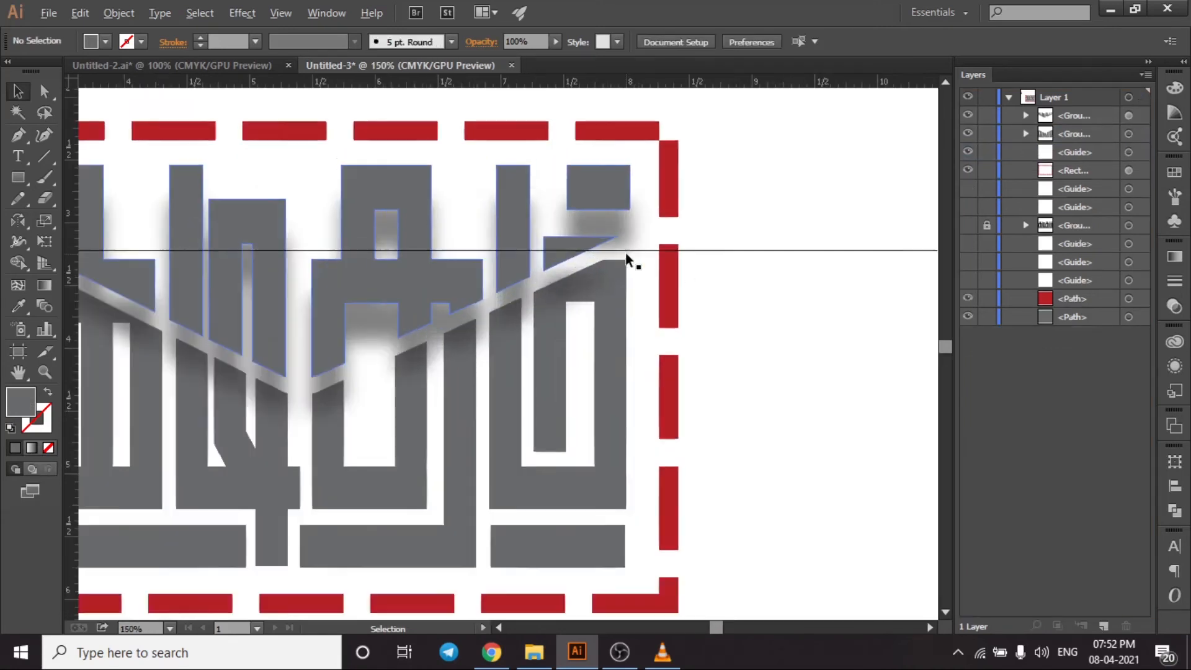
scroll(682, 279, "down", 2)
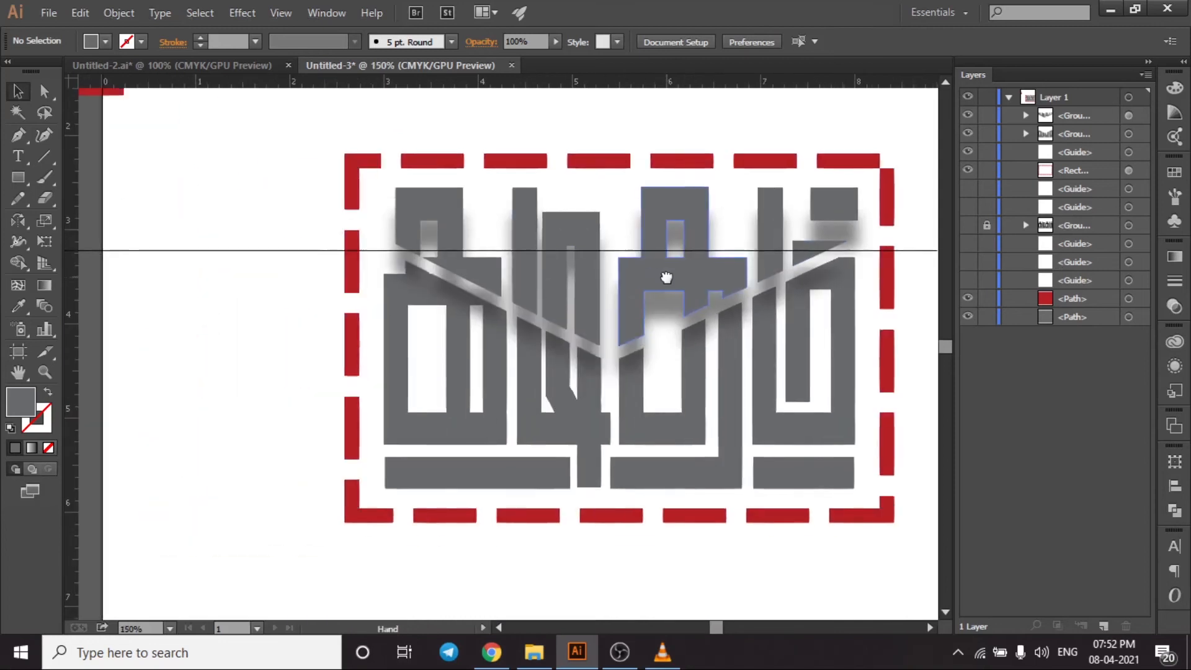
Step: Set the flap group's drop shadow Y offset to 0.3 in with preview on, and nudge the flap down slightly
left_click(728, 262)
scroll(804, 320, "down", 1)
left_click_drag(606, 222, 459, 243)
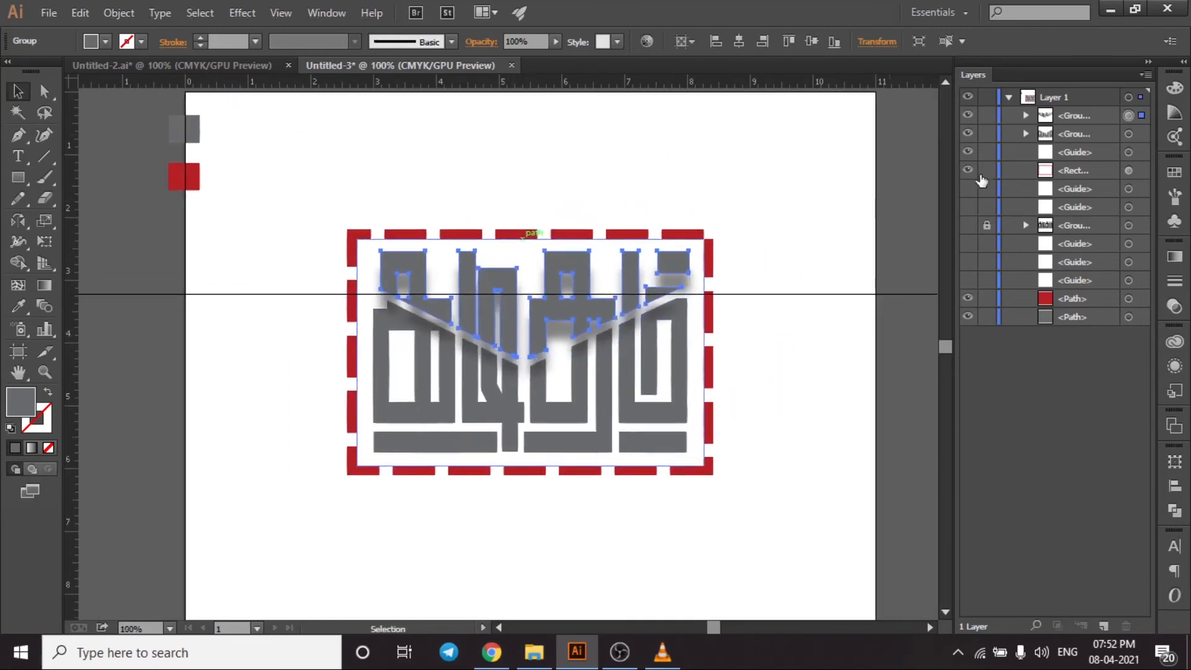
left_click(1174, 366)
left_click(1022, 396)
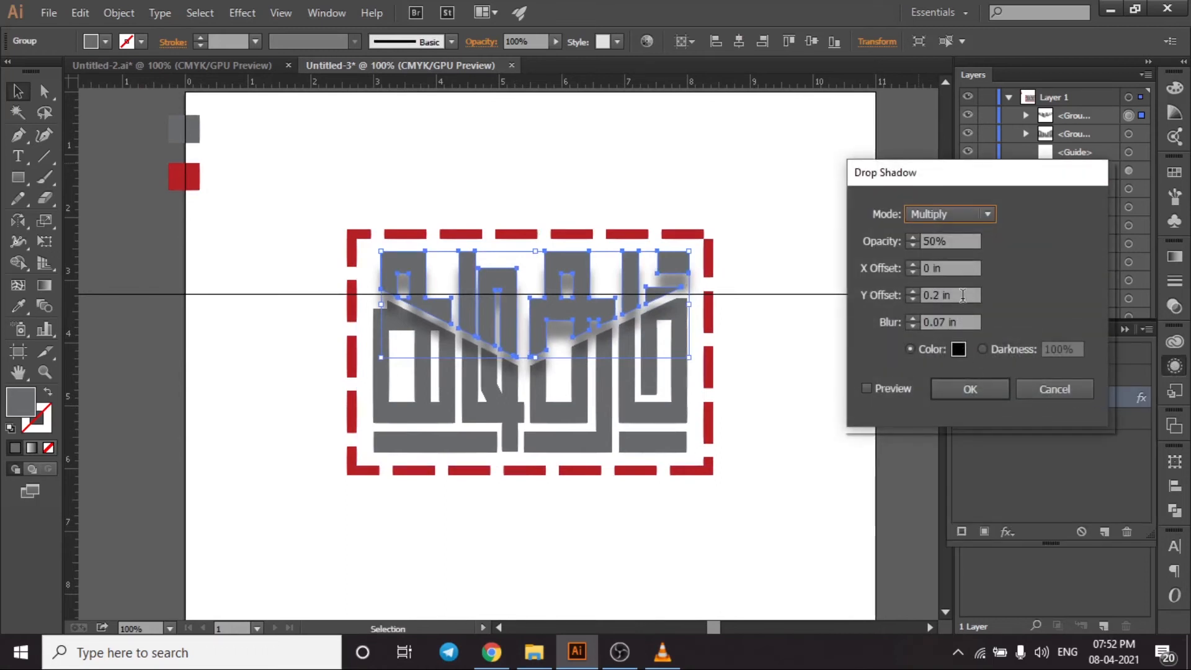
left_click(896, 387)
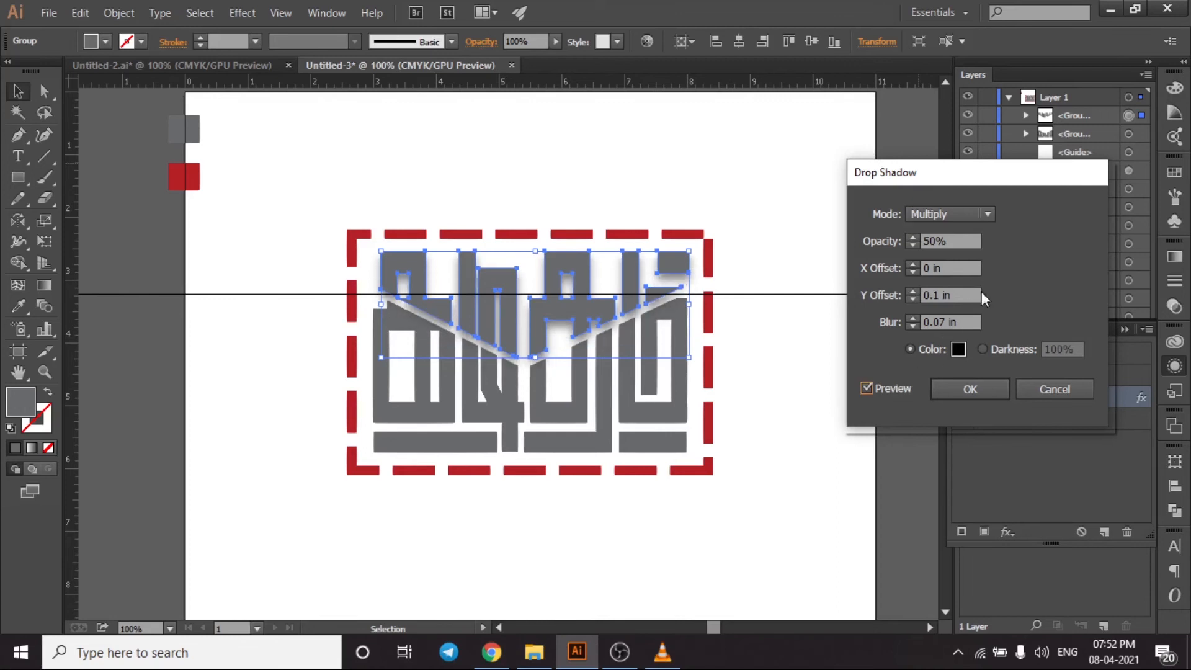
scroll(956, 294, "up", 1)
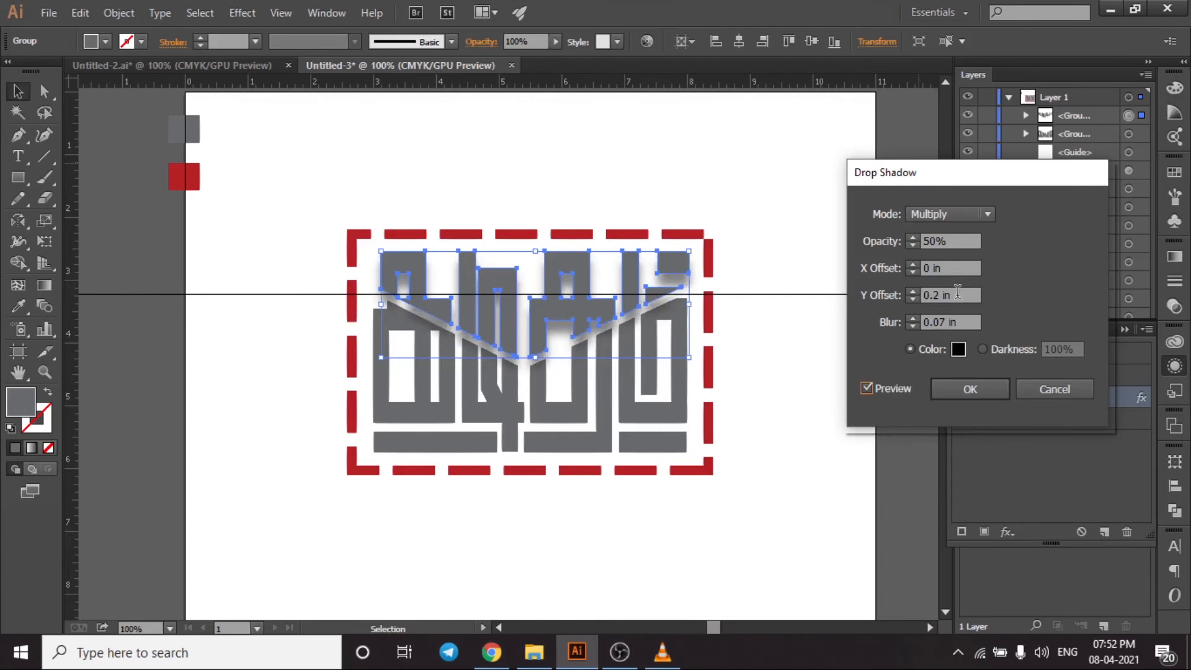
scroll(957, 294, "up", 1)
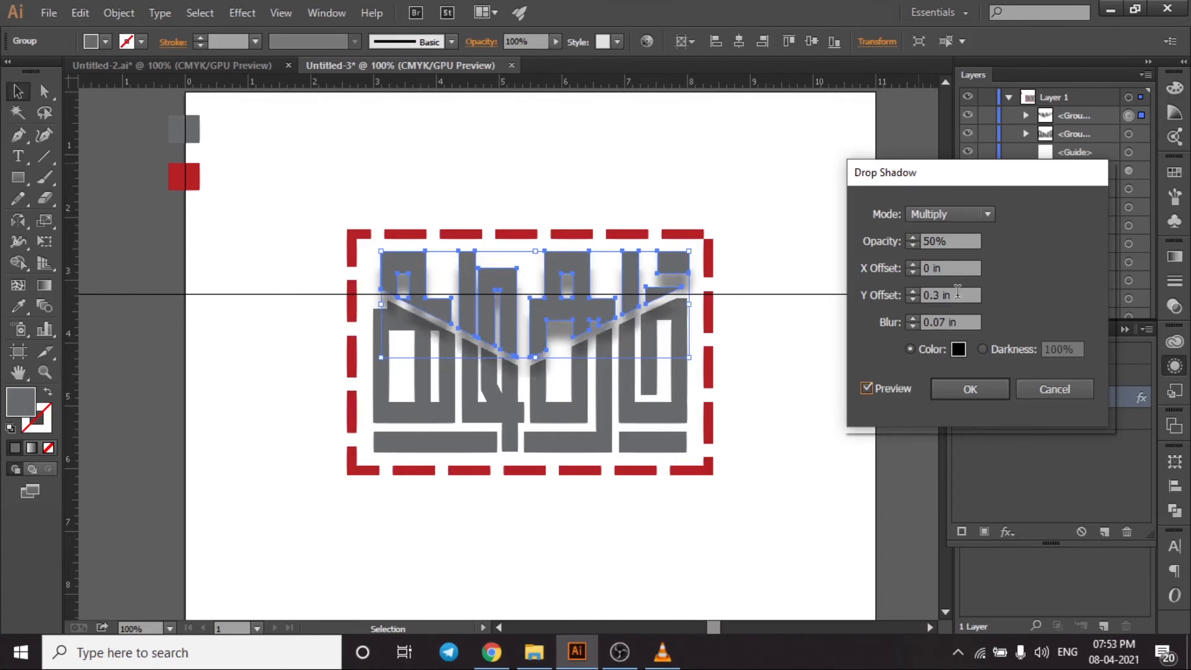
left_click(957, 388)
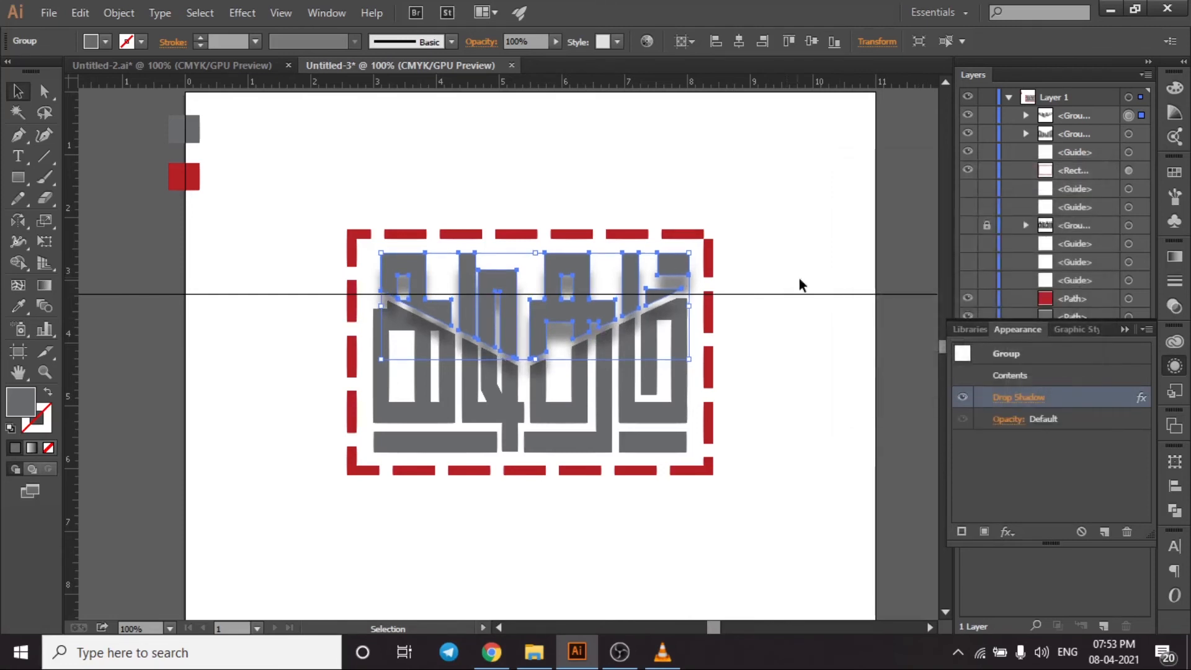
Step: Close the appearance settings, deselect the flap group and hide the horizontal guide across the lettering
left_click(1124, 330)
left_click(800, 244)
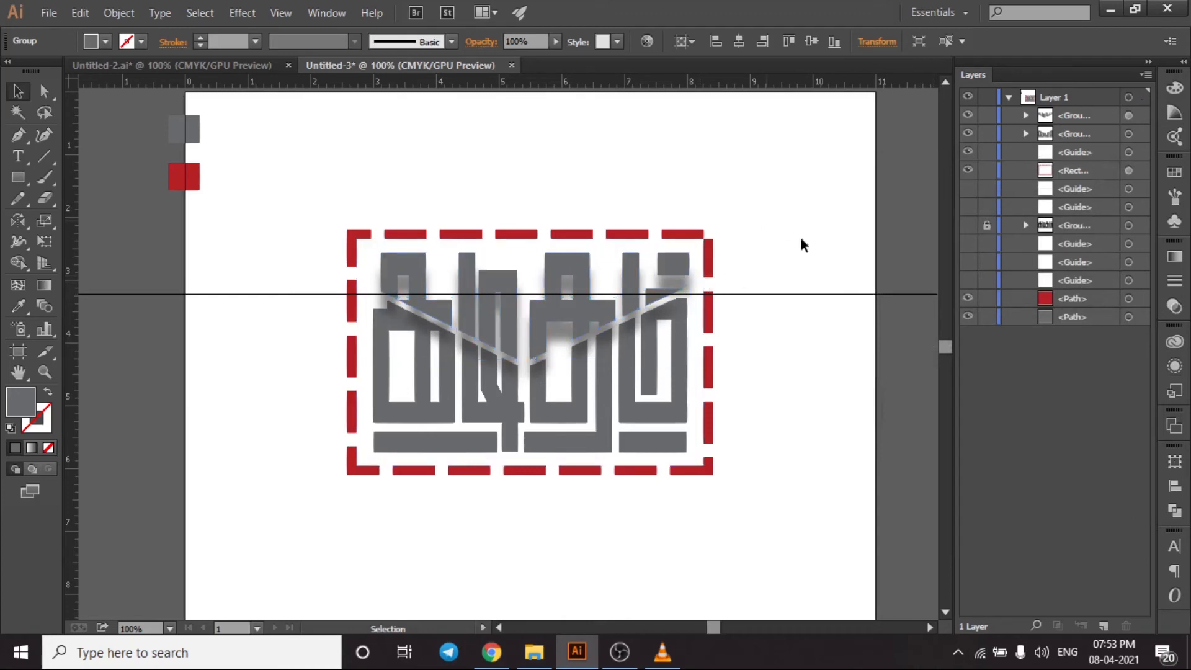
left_click(966, 152)
Step: Try grouping the flap, lower lettering and dashed frame, undo the grouping and select the flap alone
left_click_drag(315, 204, 812, 563)
key("ctrl+g")
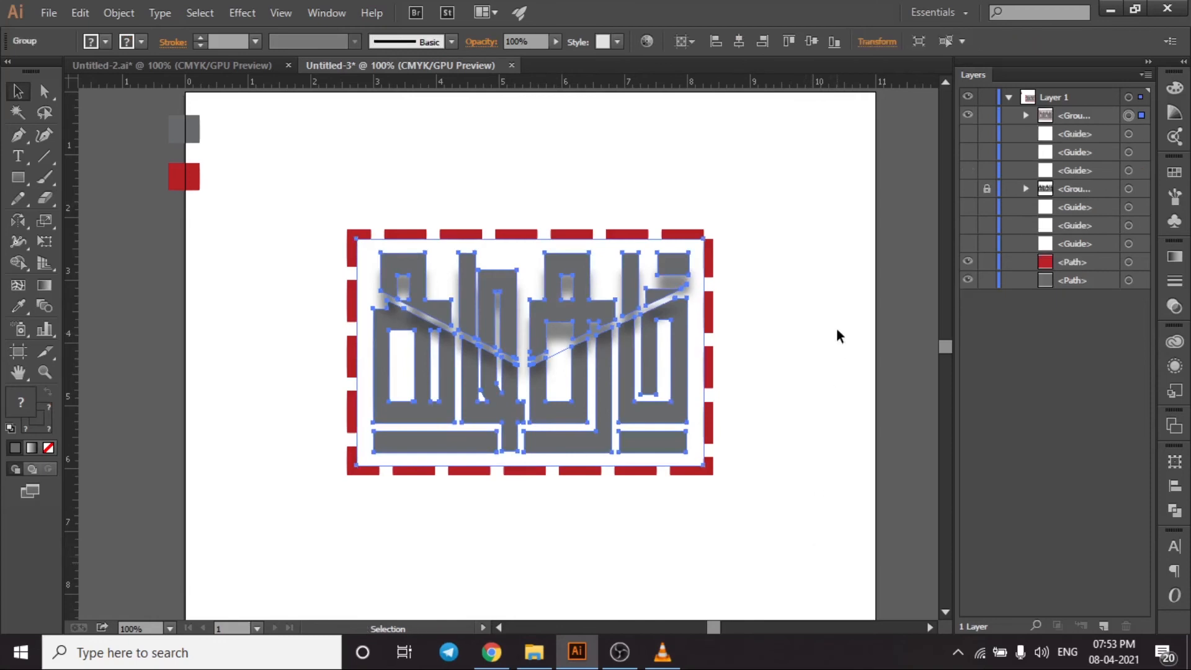
key("ctrl+z")
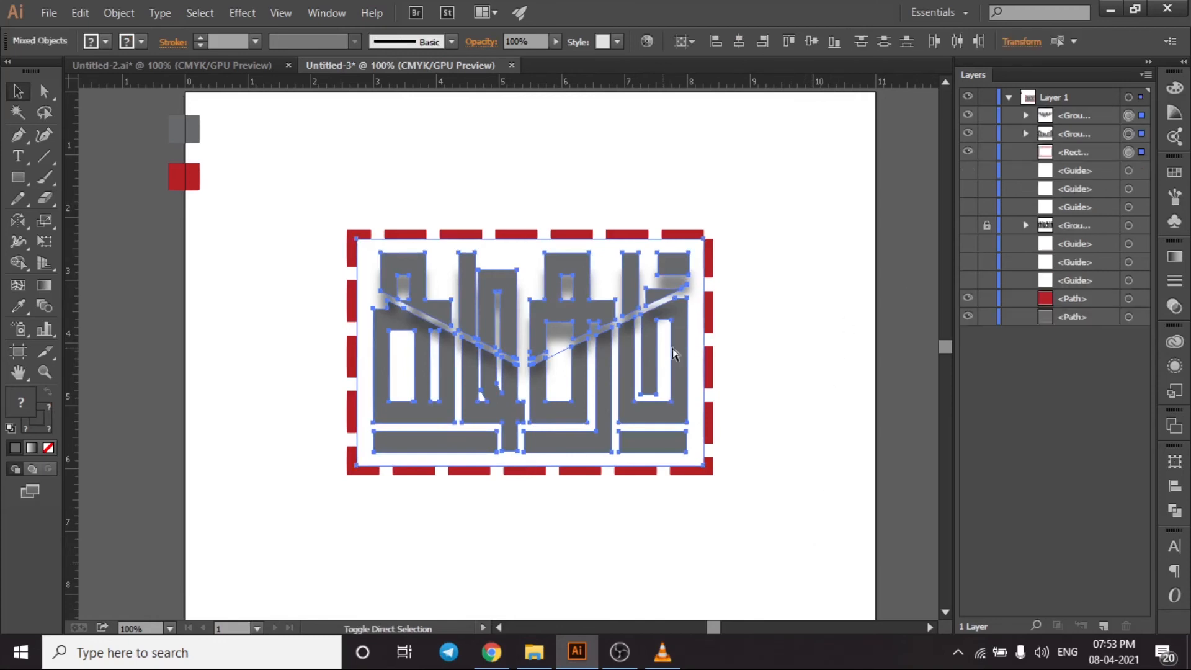
left_click(739, 298)
left_click(619, 302)
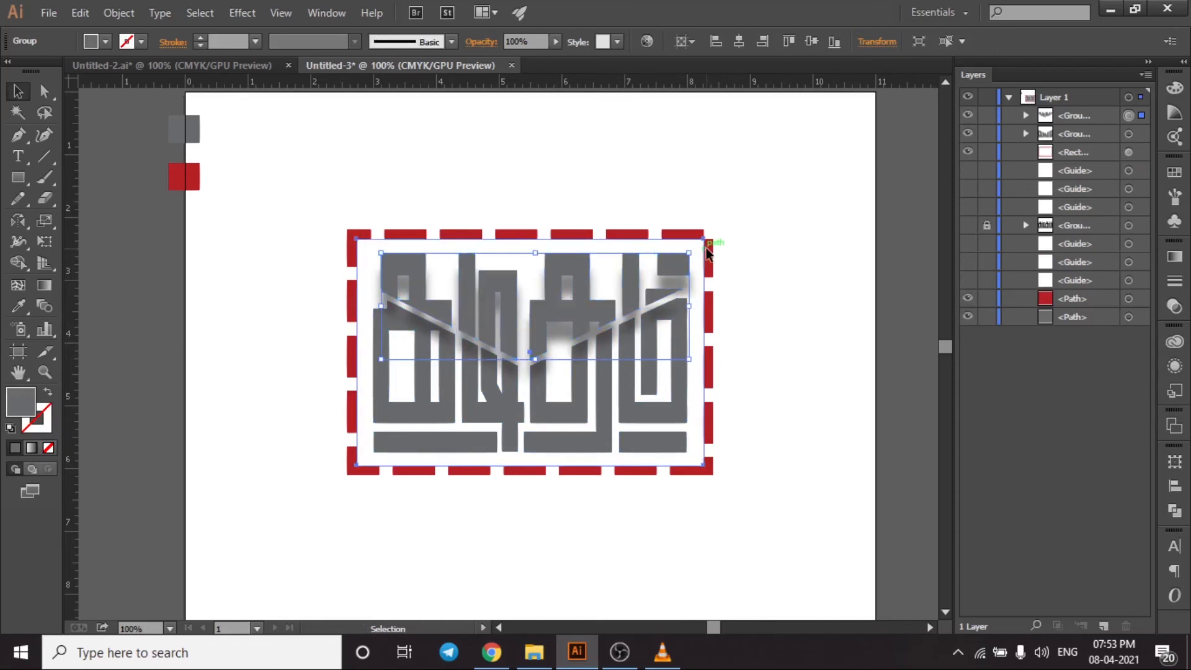
Step: Lock the dashed red frame, select only the two lettering groups, clear the selection and unlock the frame
left_click(708, 253)
left_click(986, 152)
left_click_drag(323, 210, 739, 522)
key("a")
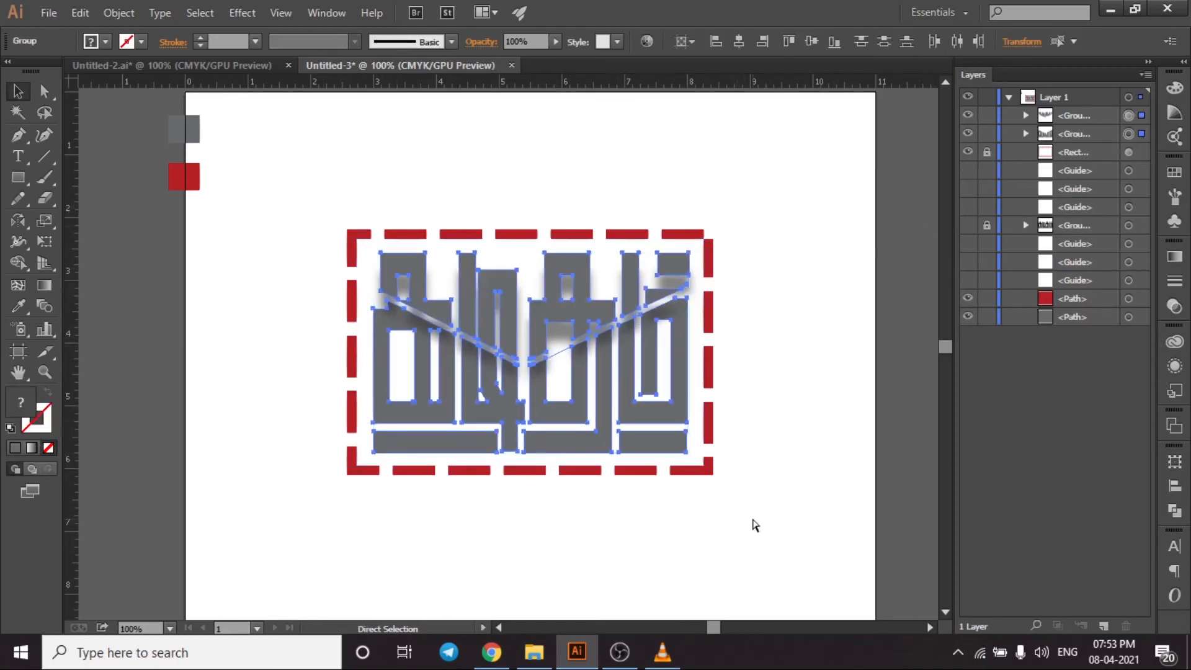
left_click(756, 522)
key("v")
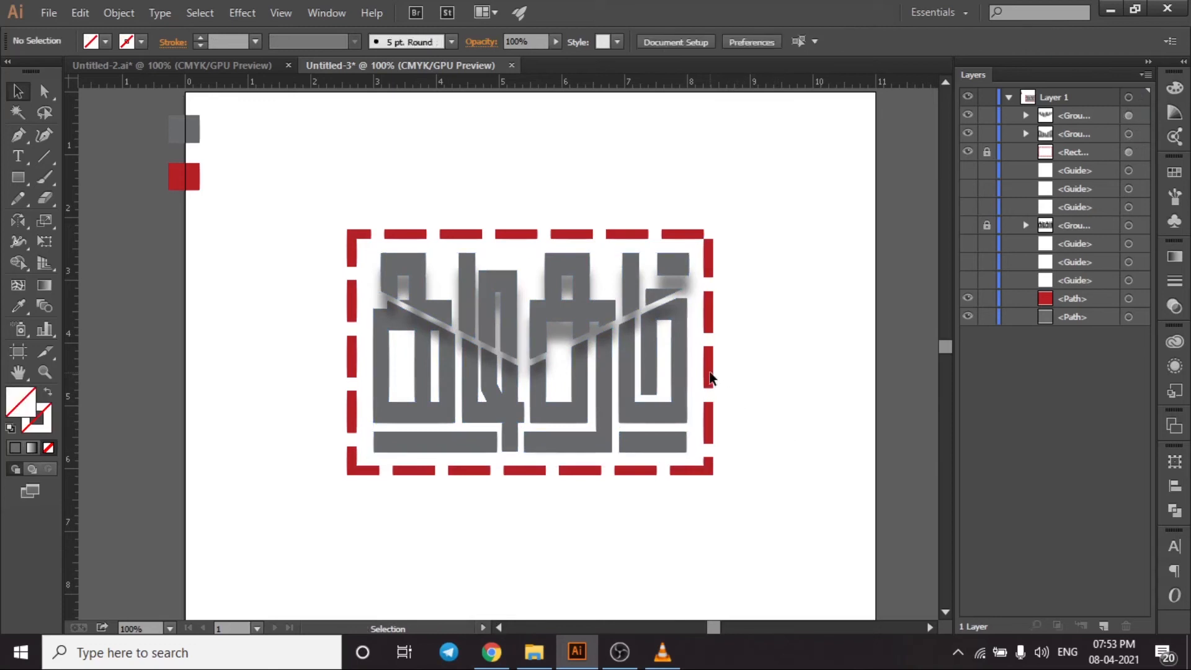
left_click(986, 153)
Step: Select the dashed red frame and set its stroke weight to 12 pt
left_click(1128, 152)
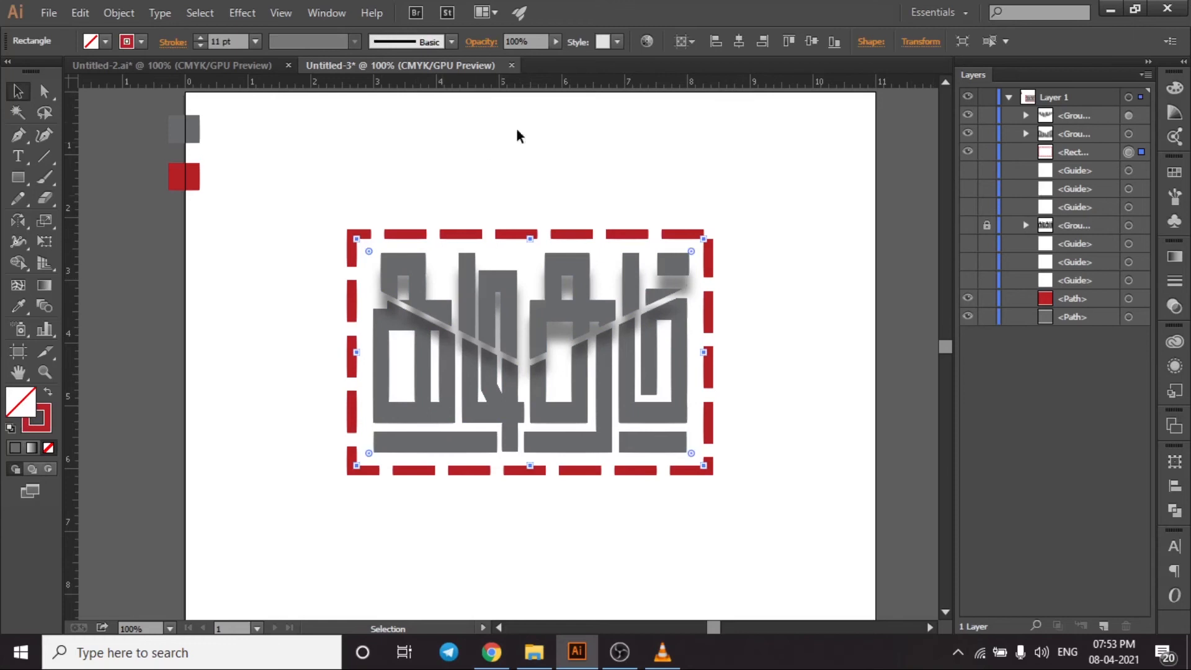
scroll(239, 39, "up", 1)
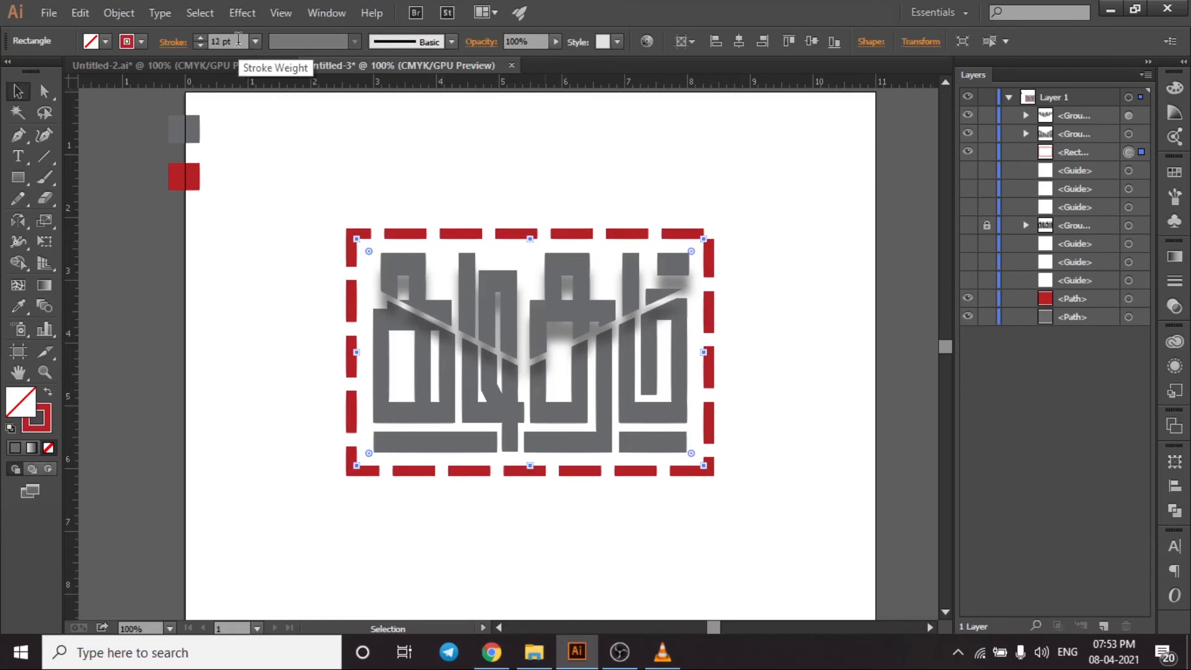
left_click(831, 362)
left_click(710, 271)
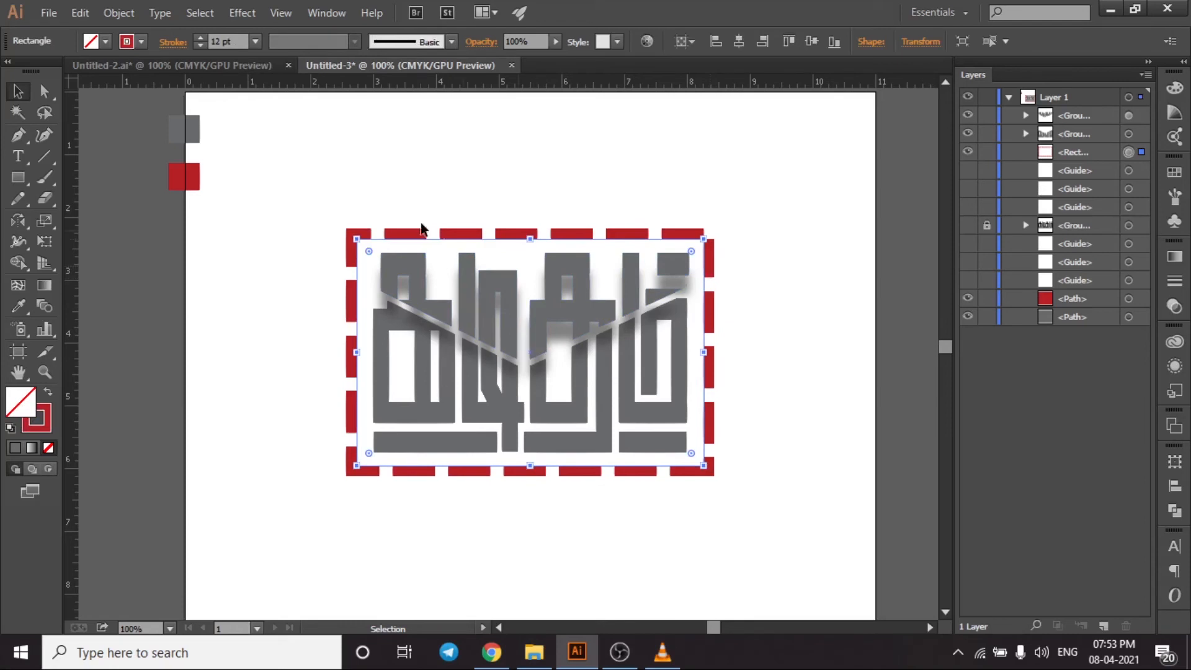
Step: Expand the appearance of the dashed red frame and reselect it
left_click(124, 13)
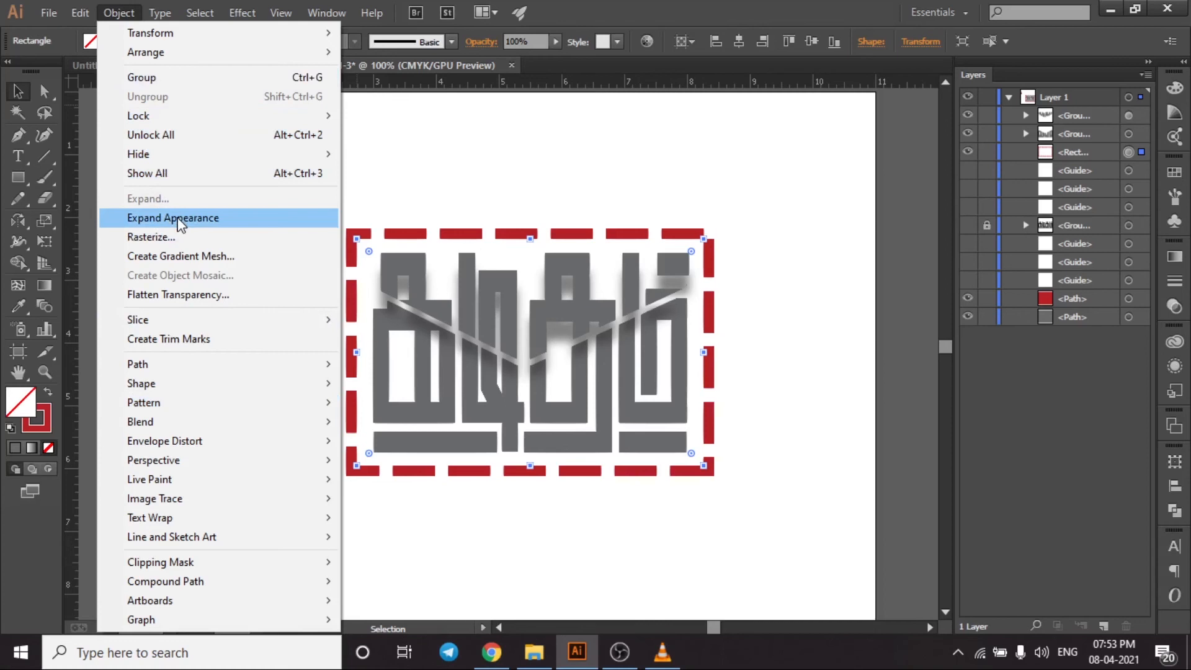
left_click(179, 219)
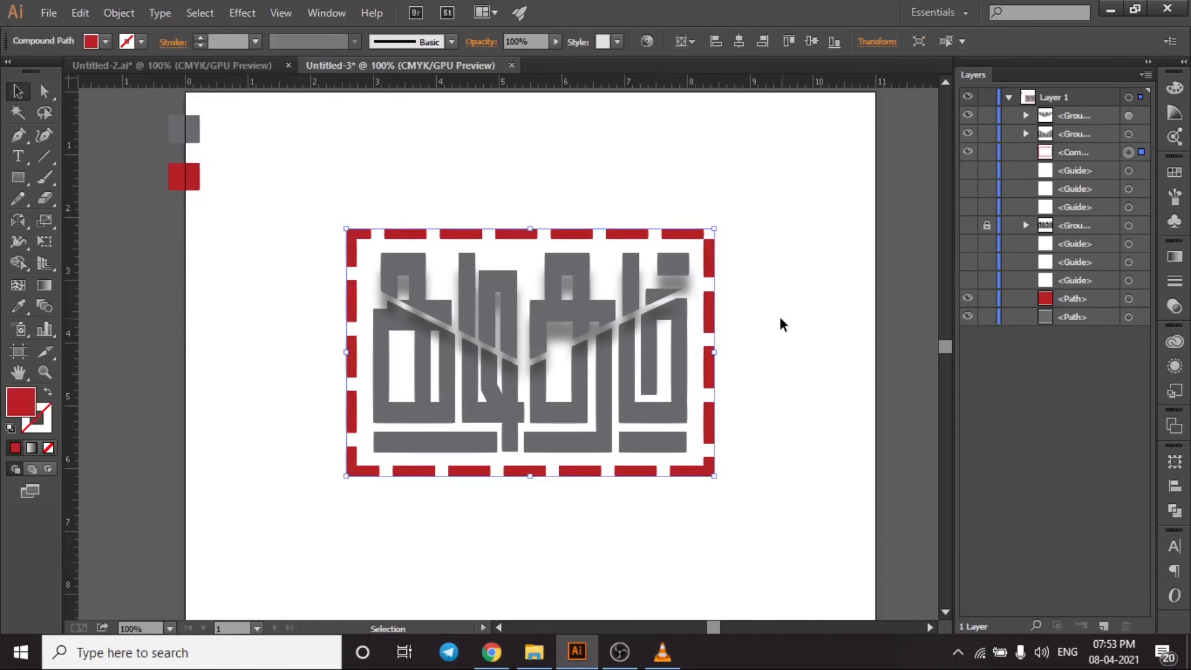
left_click(762, 324)
left_click(710, 324)
Step: Try to expand the dashed frame's compound path once more and dismiss its context options
left_click(118, 13)
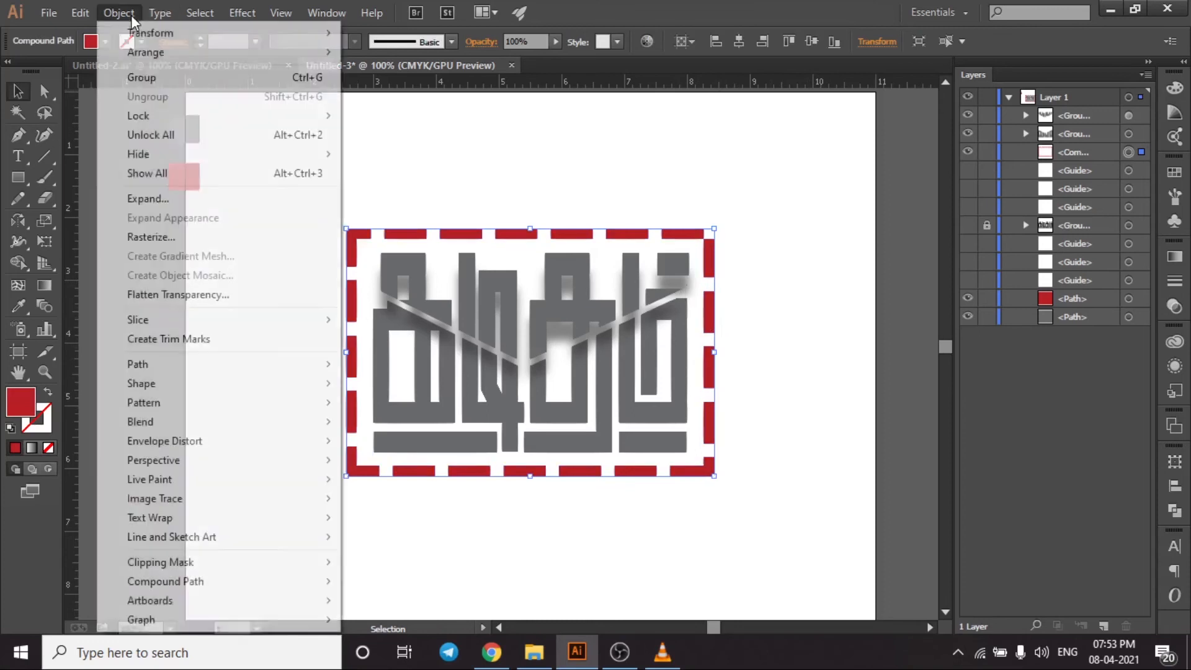
left_click(207, 198)
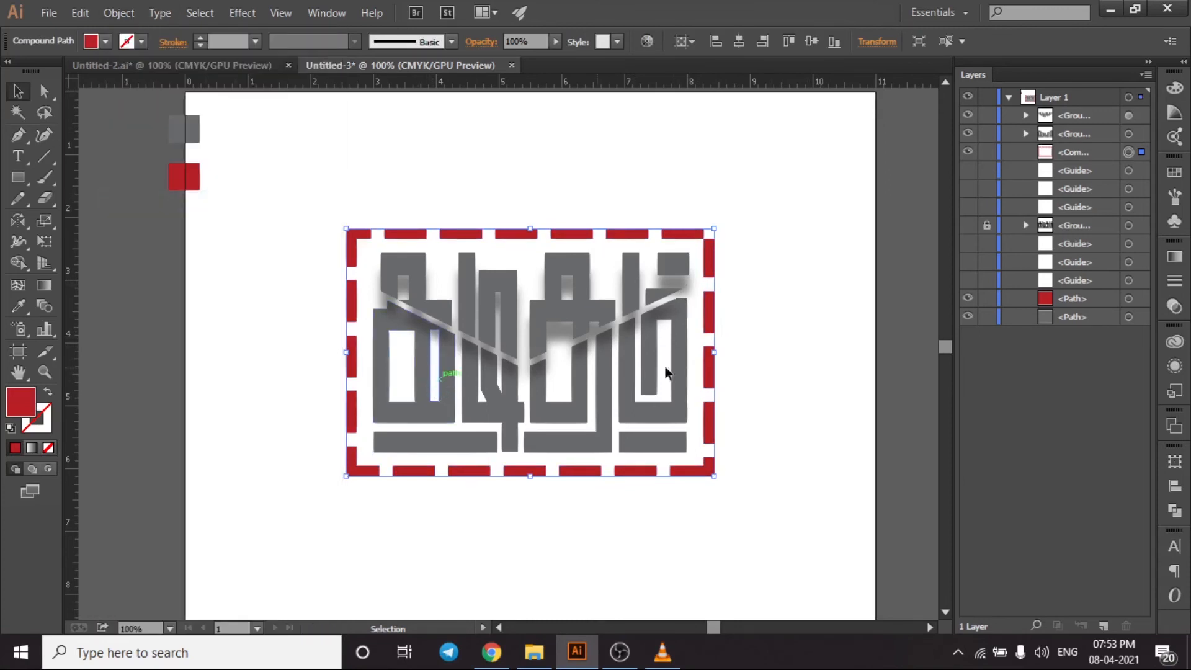
left_click(722, 377)
right_click(705, 377)
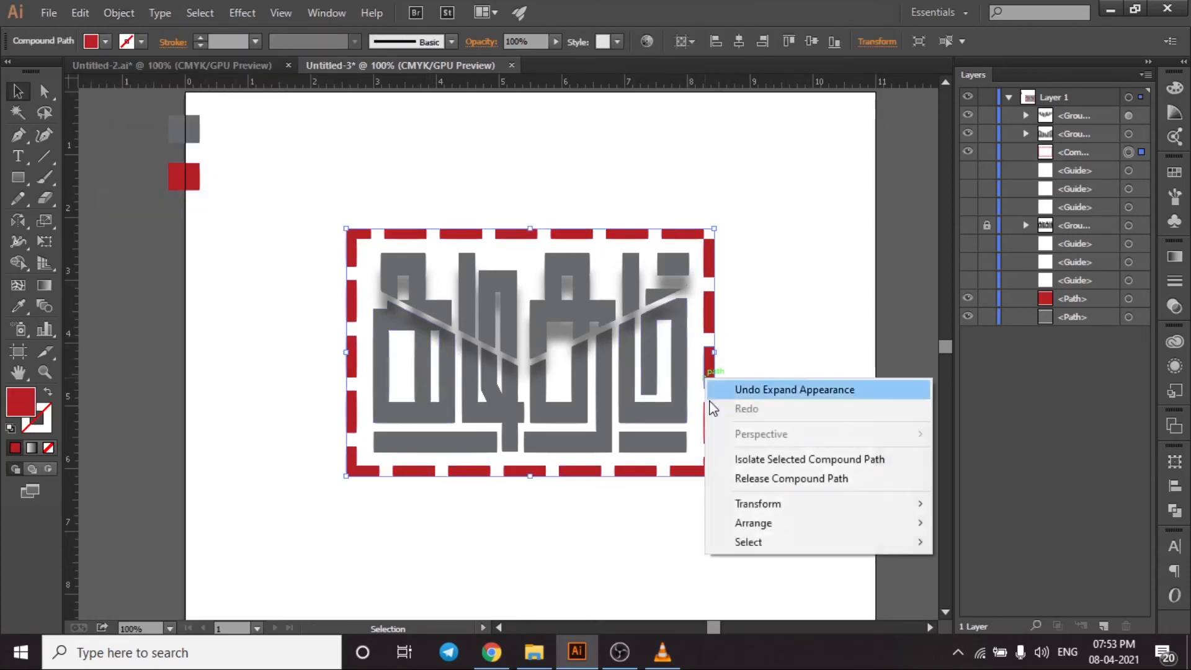
left_click(786, 251)
Step: Select the flap, the lower lettering and the expanded dashed frame and group them together
left_click(789, 247)
left_click_drag(320, 179, 834, 549)
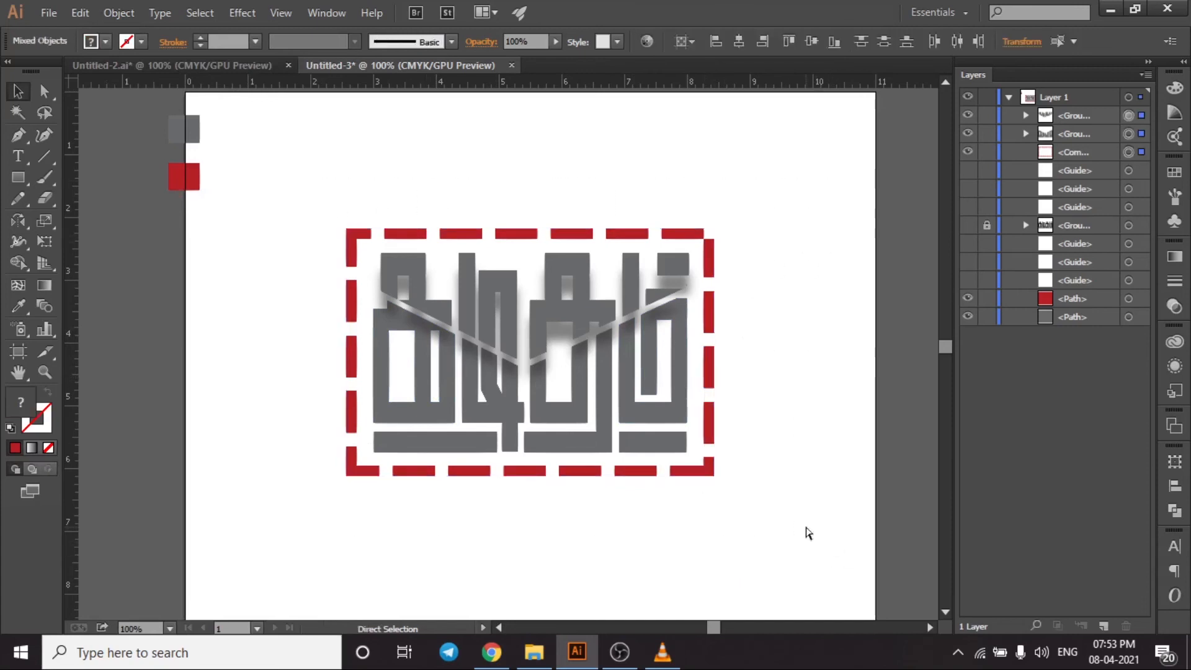
key("ctrl+g")
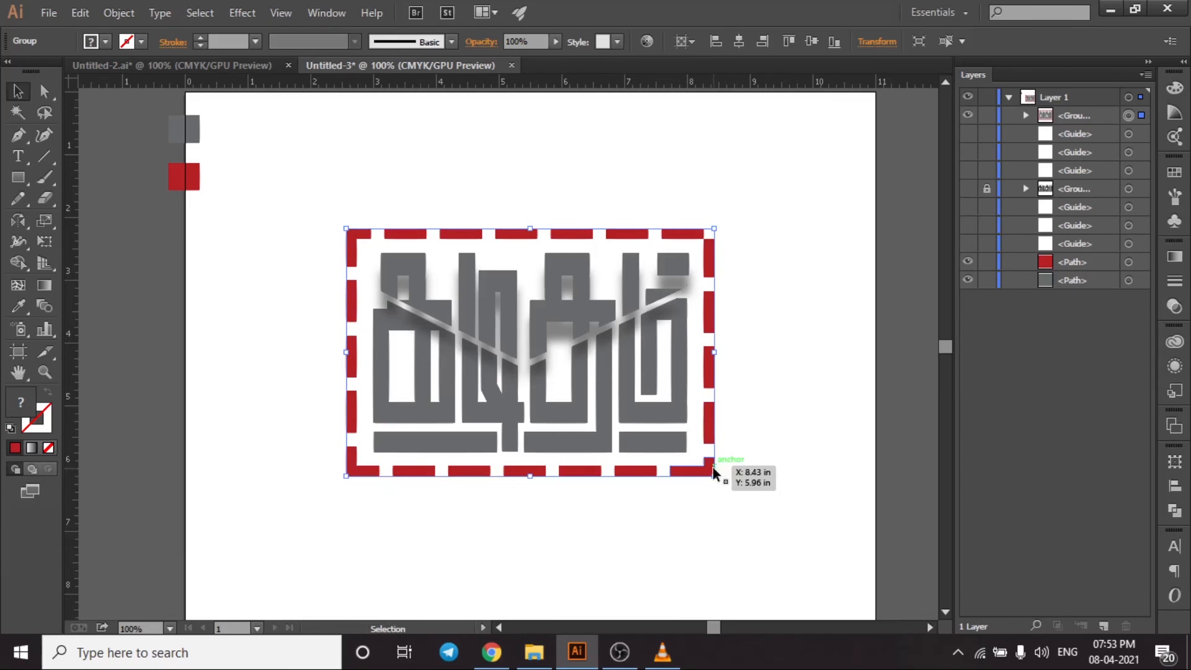
Step: Enlarge the grouped logo to fill more of the artboard and delete the grey and red colour swatches beside it
left_click_drag(714, 473, 806, 549)
left_click(856, 388)
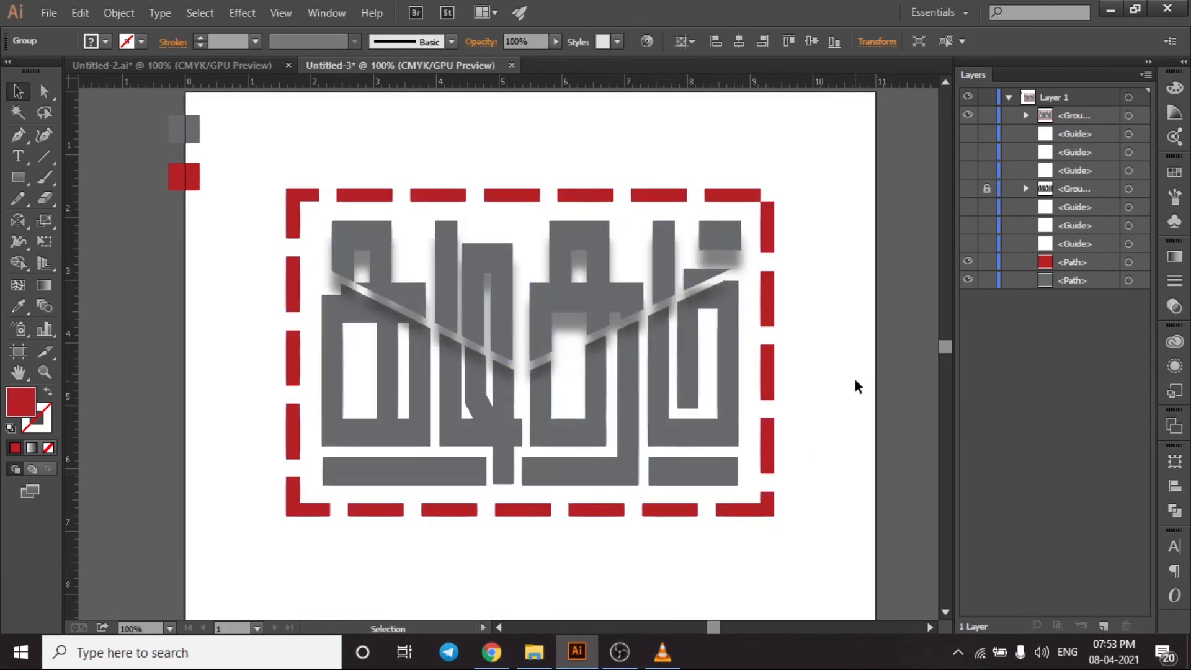
key("ctrl+minus")
left_click_drag(380, 205, 433, 301)
key("Delete")
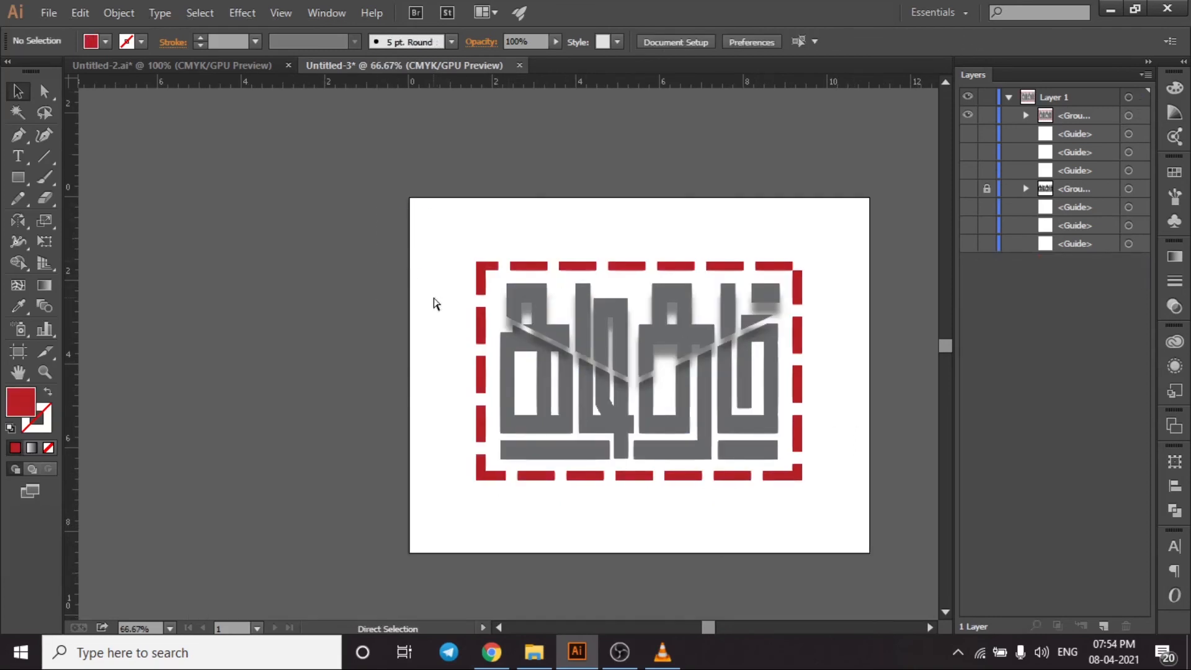
key("ctrl+0")
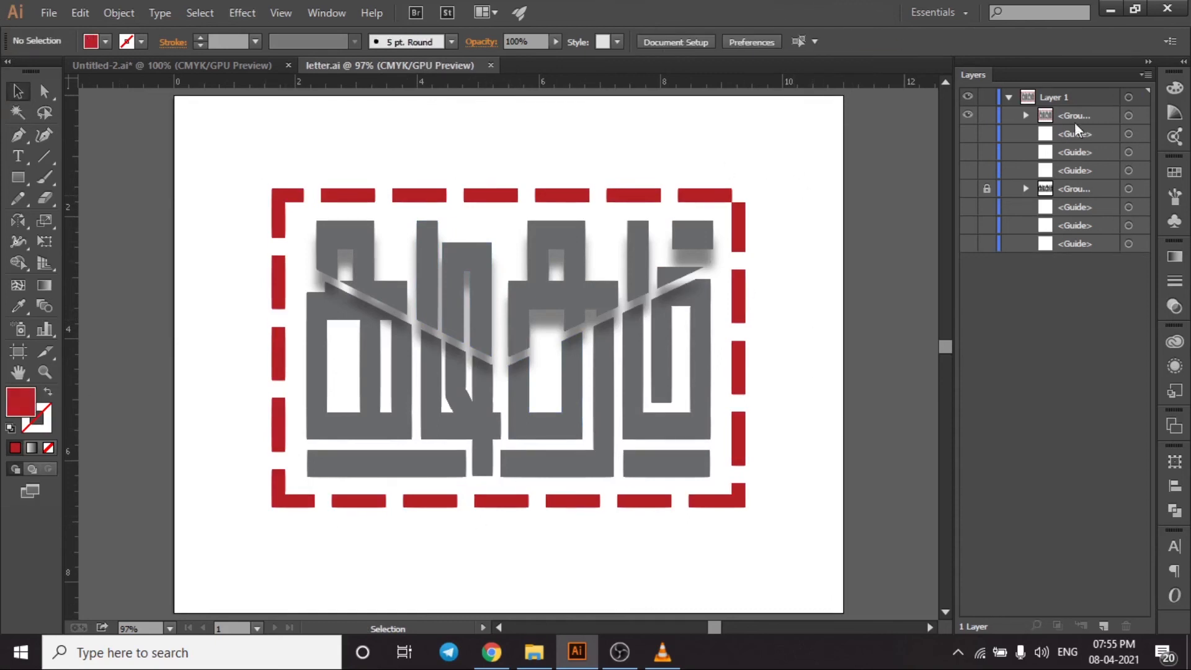
Step: Select the shadowed flap inside the logo group and nudge it down by one increment
left_click(1026, 116)
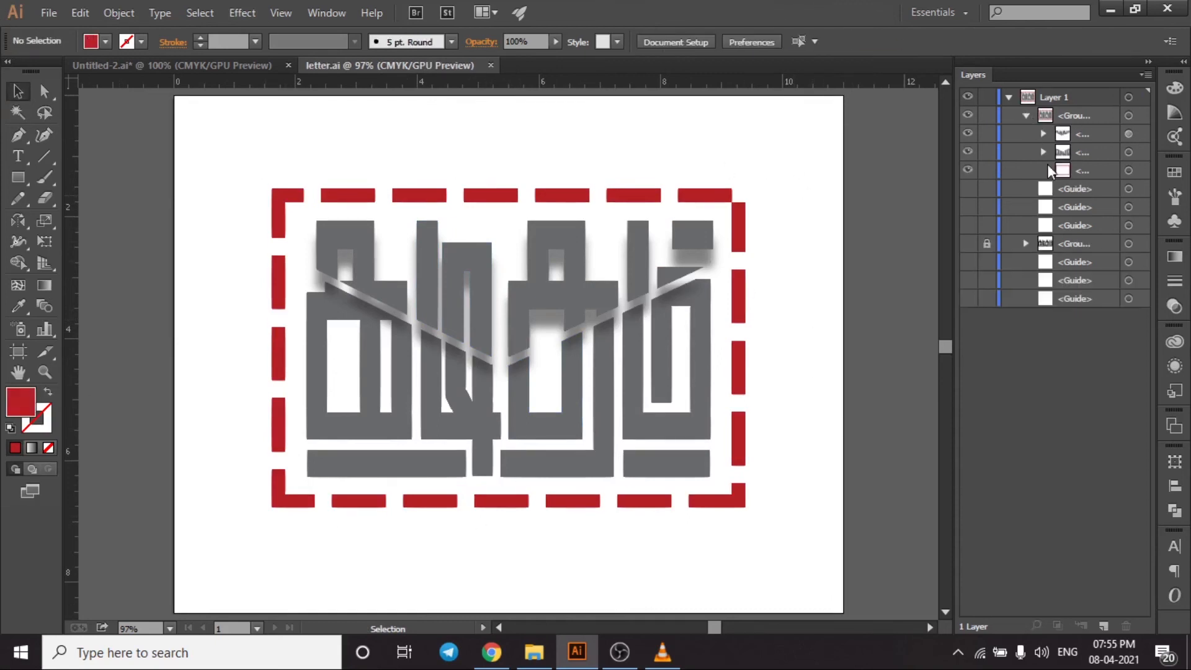
left_click(1128, 134)
key("Down")
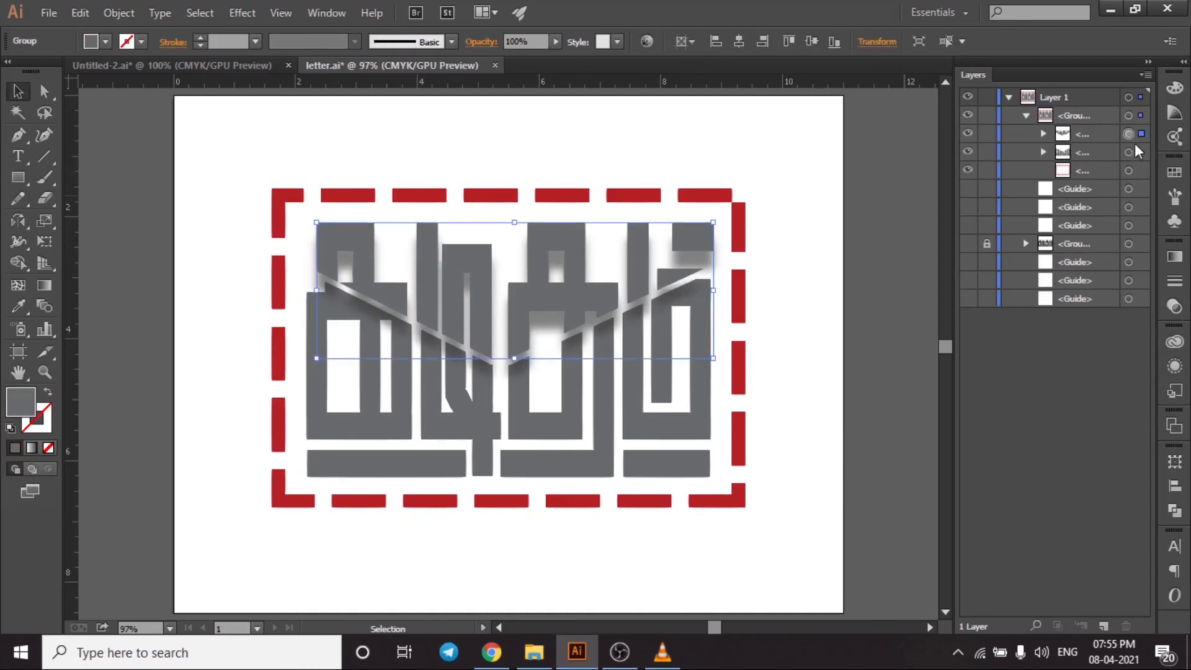
Step: Edit the flap's Drop Shadow with preview on, setting its Y offset to 0.24 in, and deselect the artwork
left_click(1172, 372)
left_click(1039, 399)
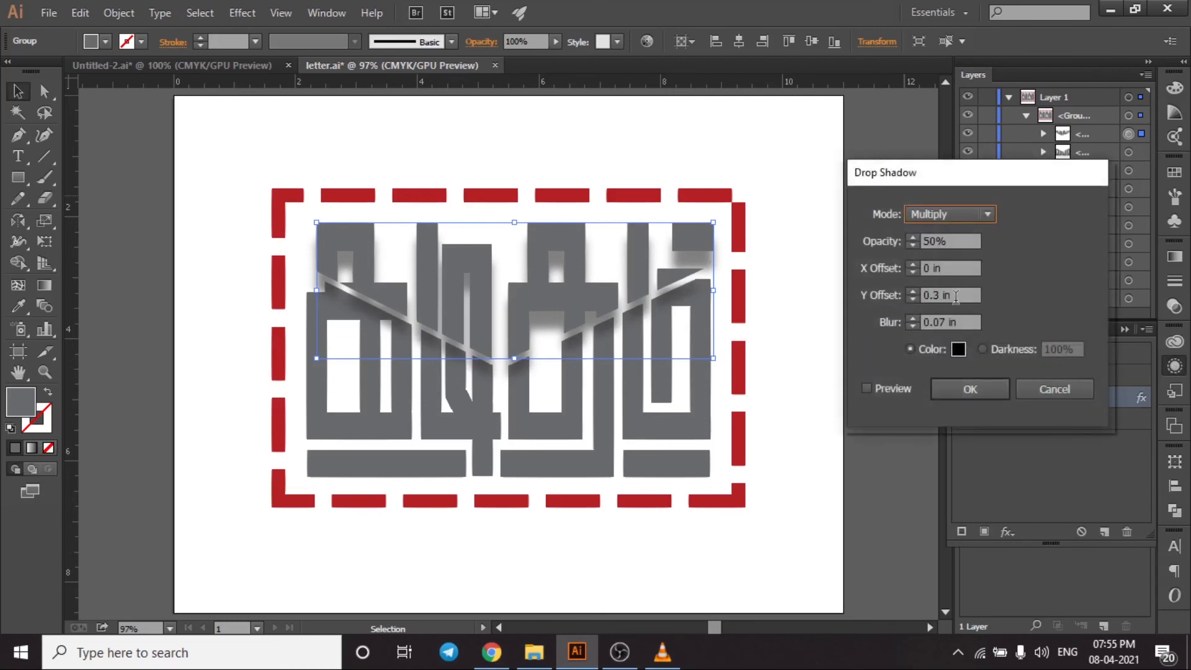
scroll(955, 296, "down", 10)
left_click(898, 385)
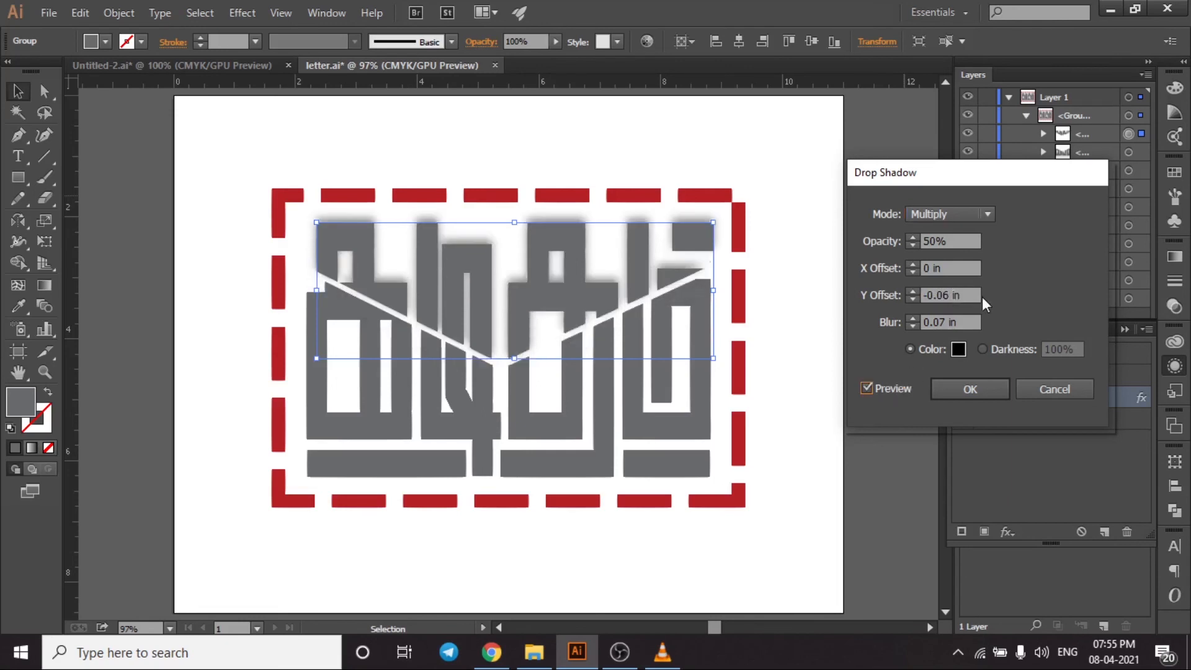
scroll(967, 294, "up", 9)
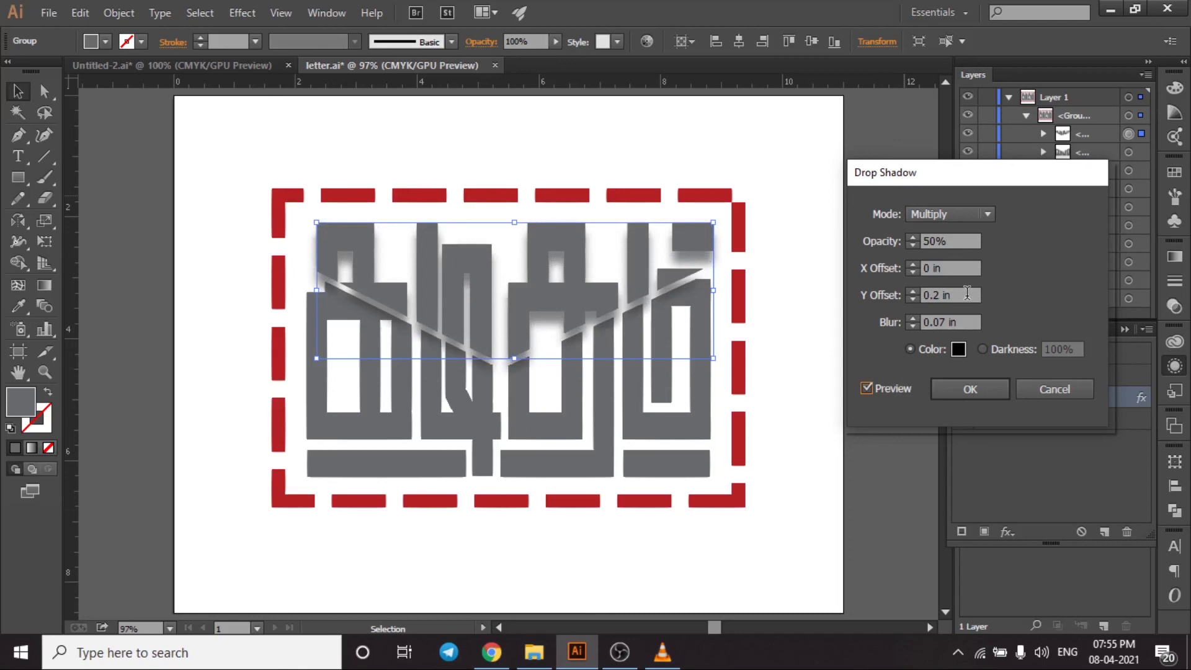
scroll(967, 294, "up", 1)
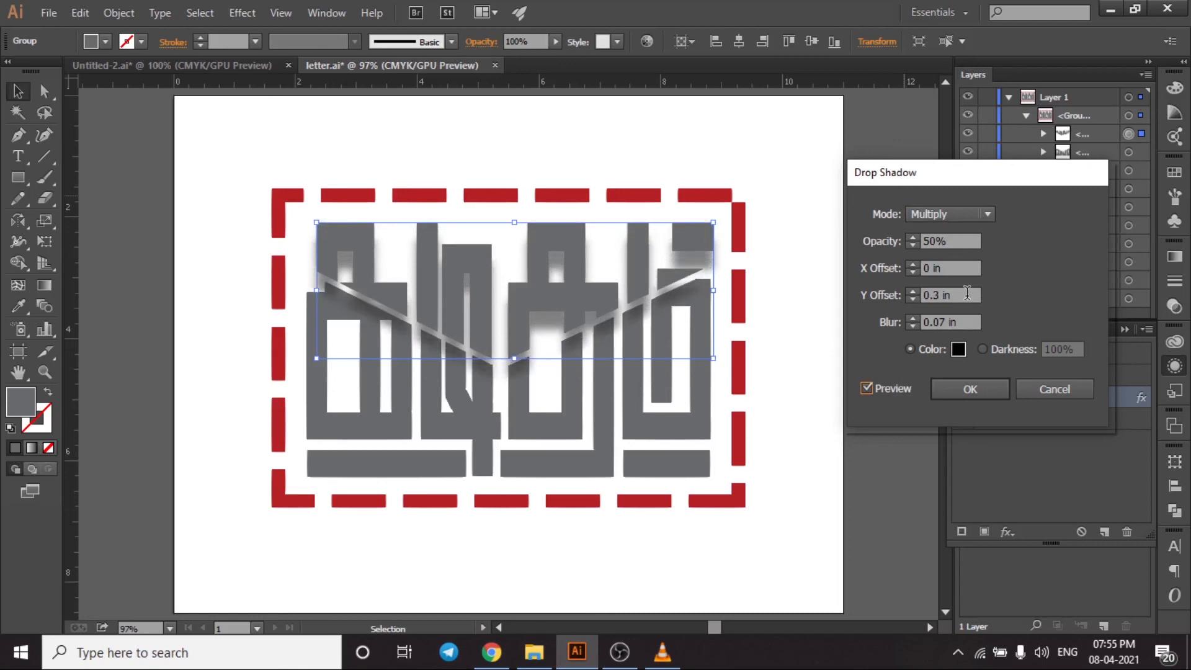
scroll(966, 294, "down", 3)
scroll(967, 293, "down", 3)
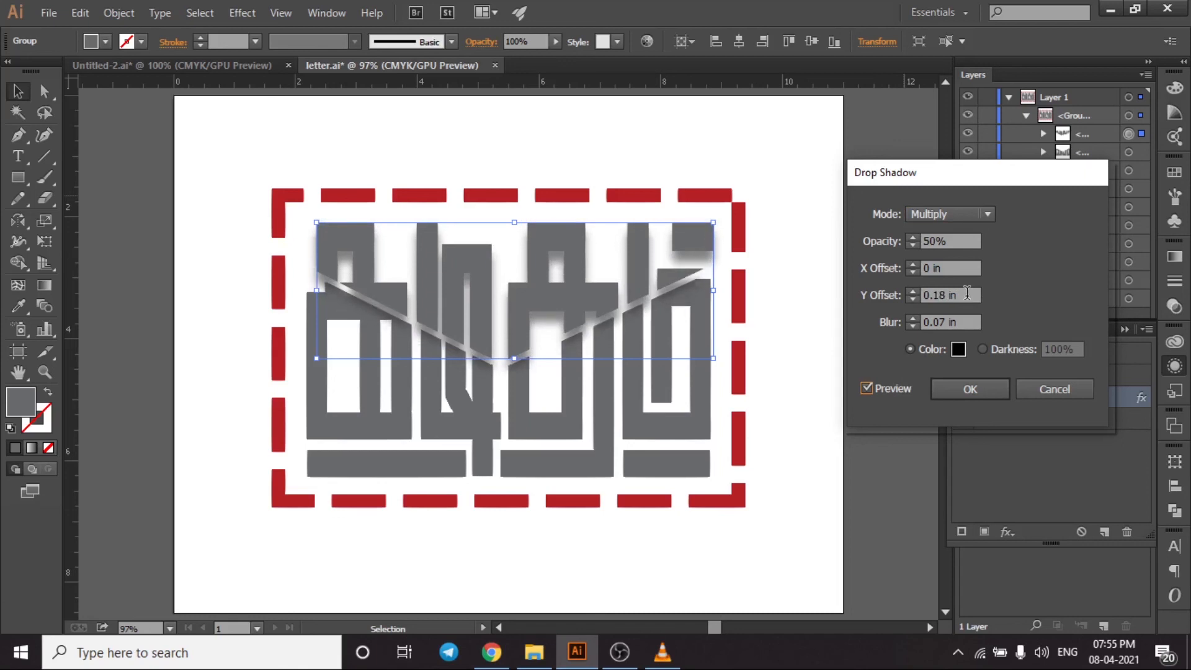
scroll(967, 294, "up", 3)
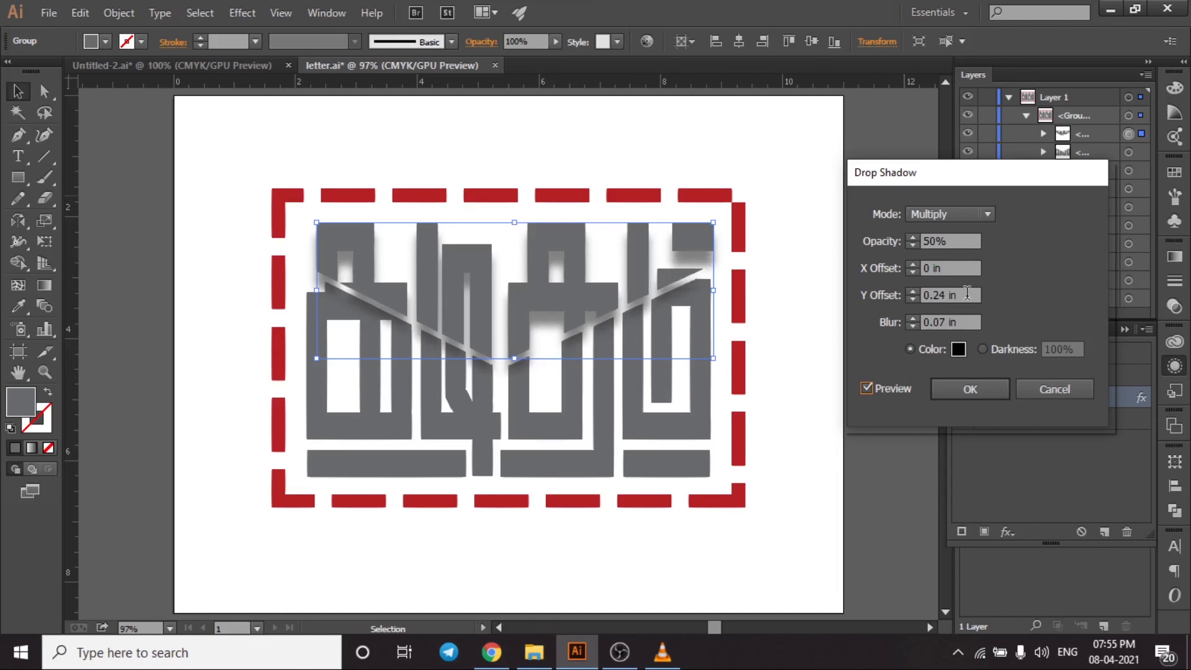
left_click(949, 390)
left_click(870, 292)
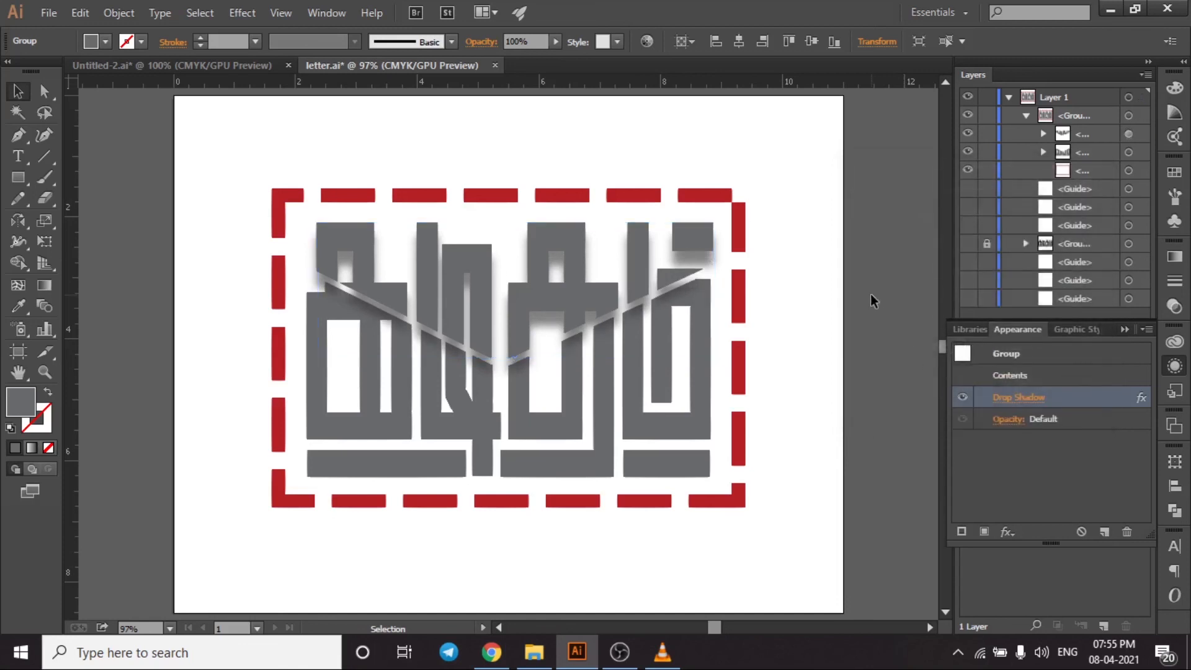
left_click(1126, 330)
Step: Export the artwork as a JPEG named letter, with Use Artboards enabled for all artboards
key("ctrl")
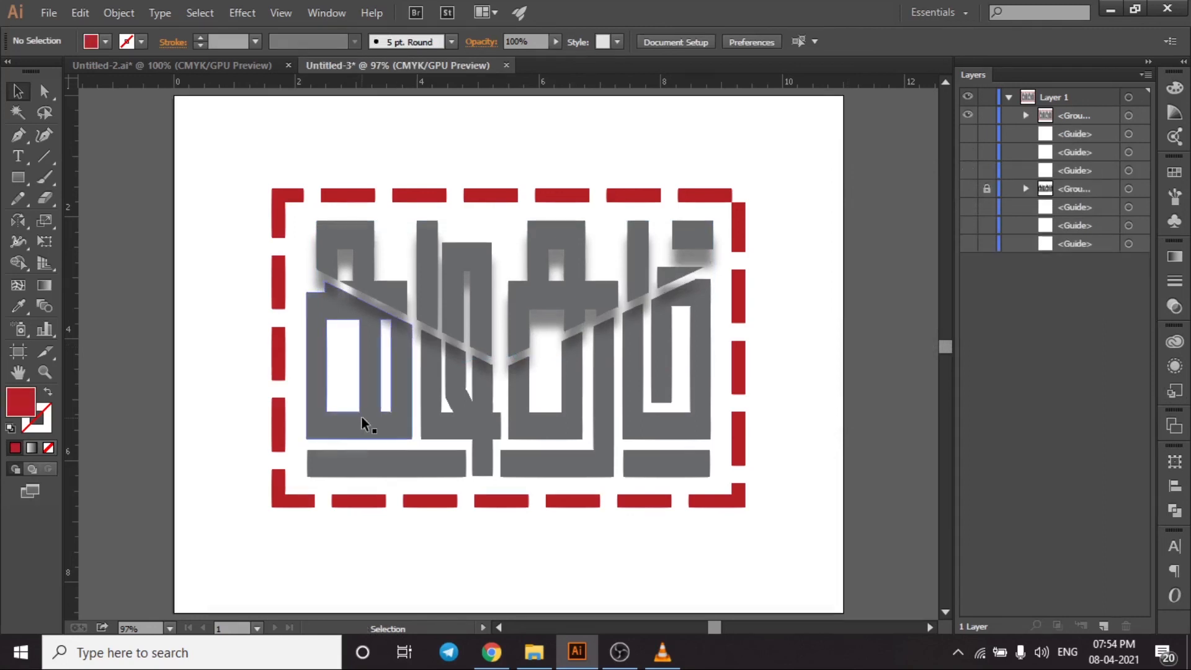
key("ctrl")
key("alt+f")
key("e")
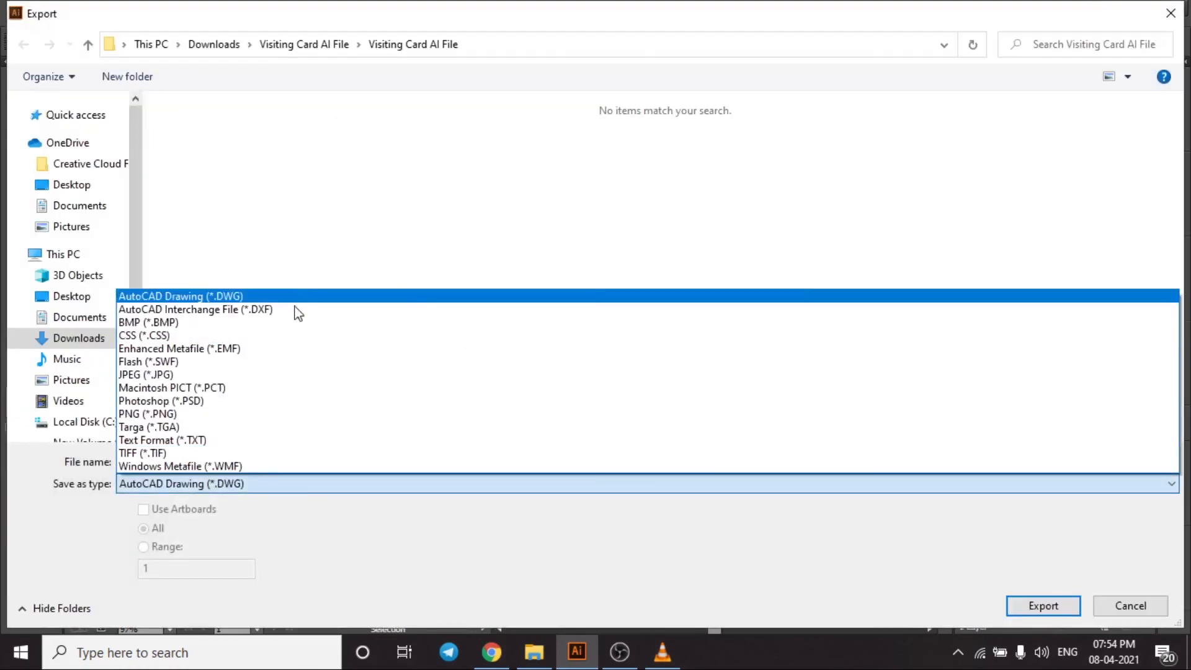
left_click(268, 375)
left_click(183, 514)
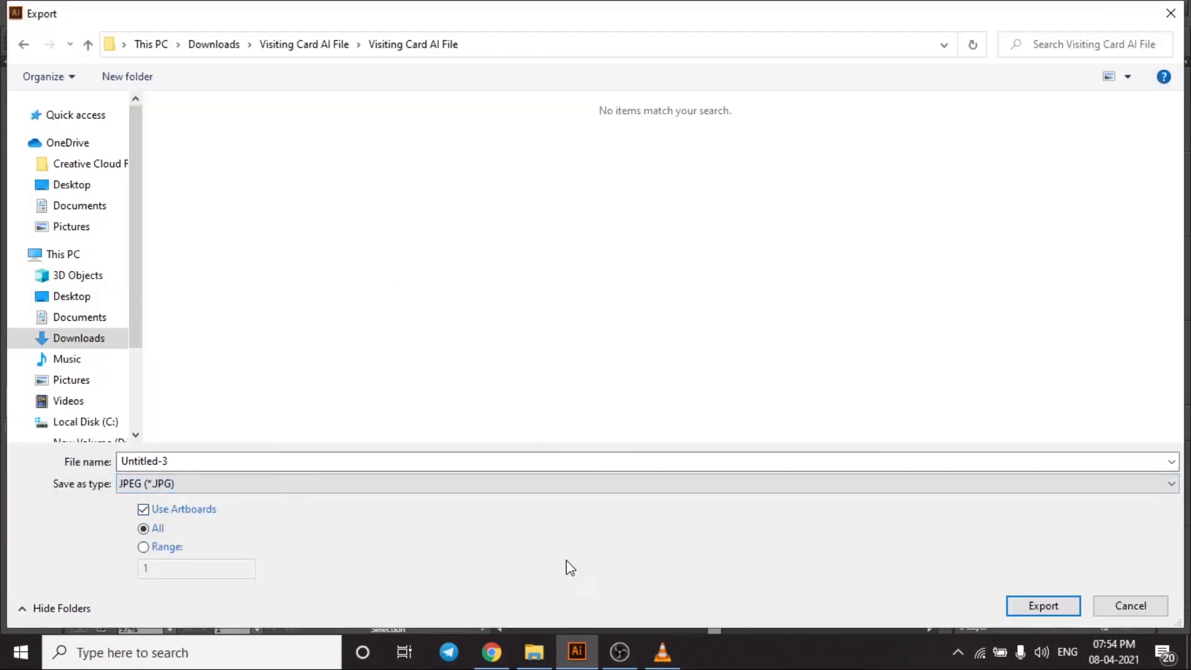
left_click(247, 463)
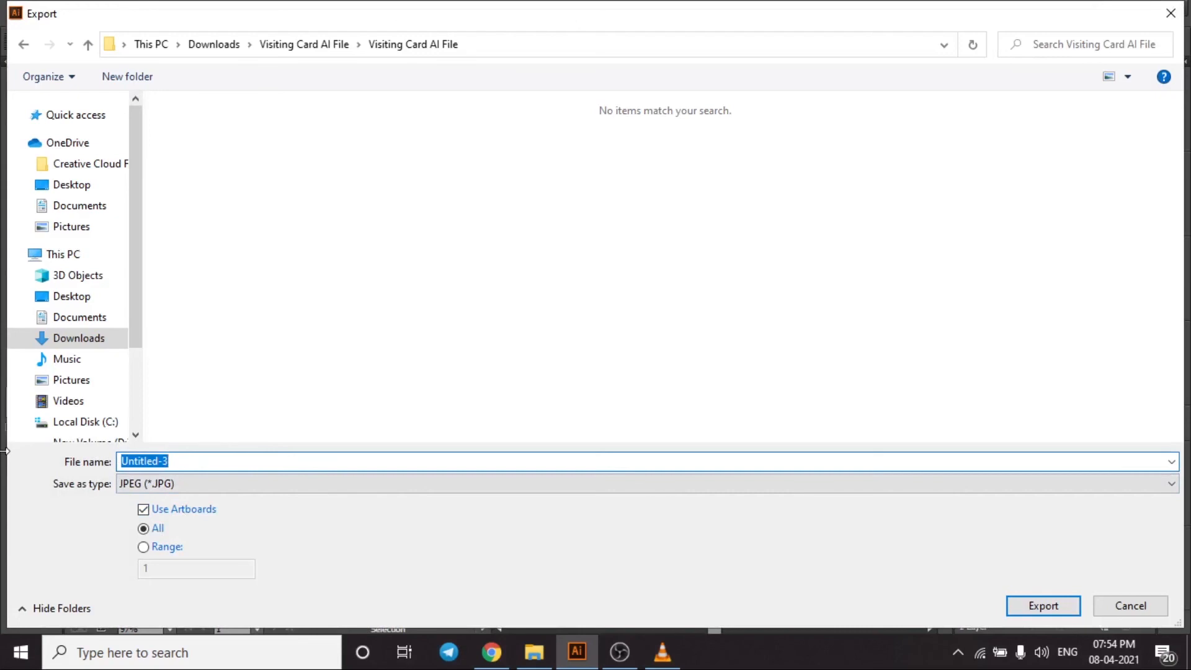
key("BackSpace")
left_click(1055, 606)
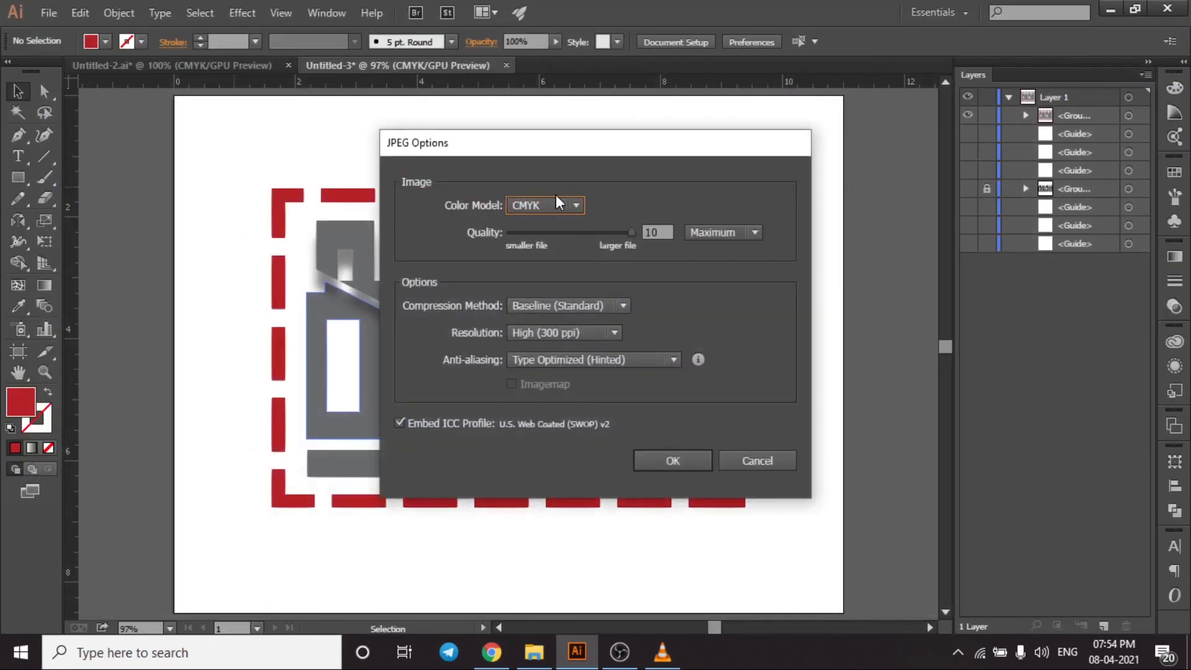
Step: Set the JPEG colour model to RGB and a custom resolution of 600 ppi, and run the export
left_click(567, 207)
left_click(558, 223)
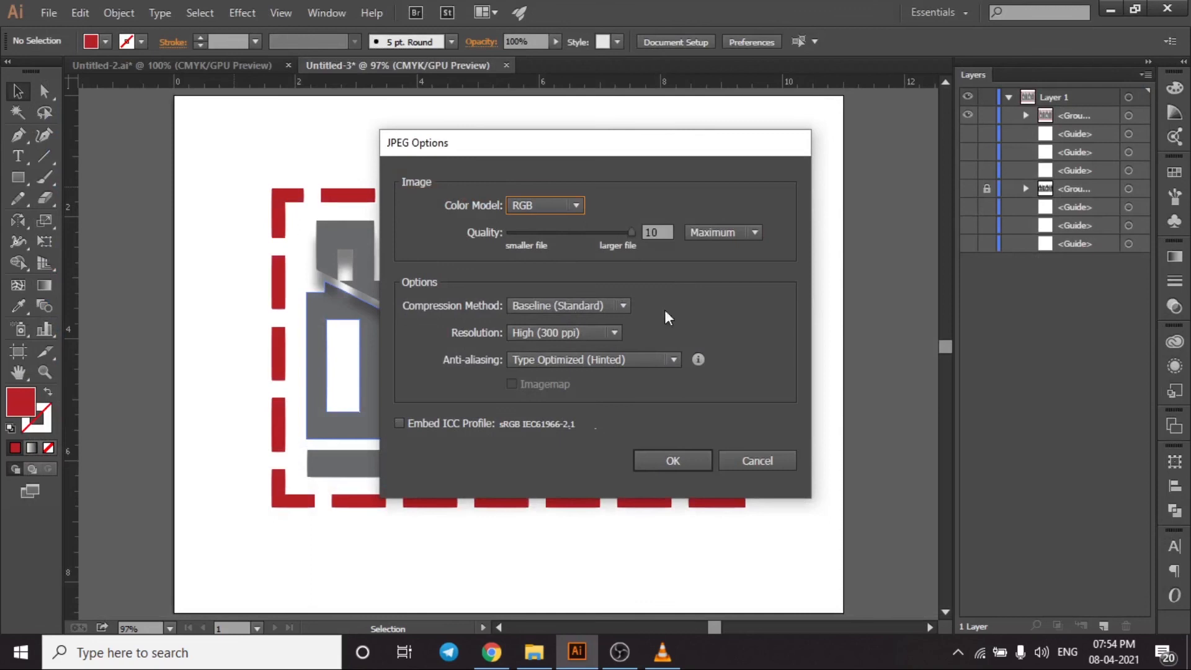
left_click(600, 338)
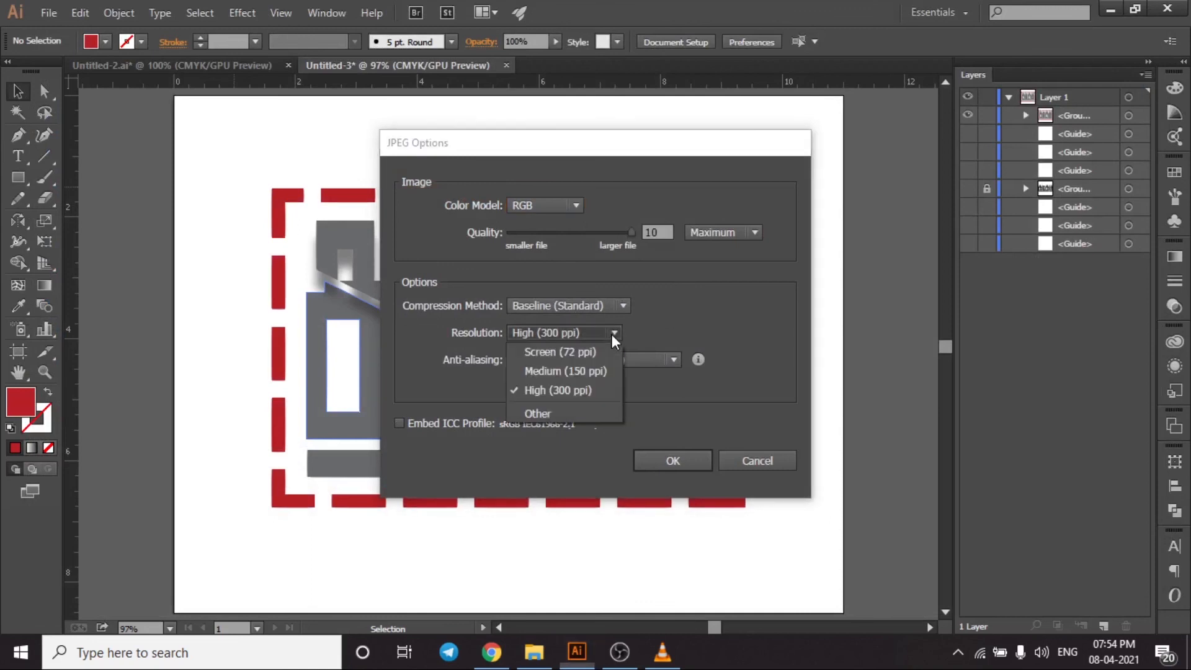
left_click(561, 411)
type("600")
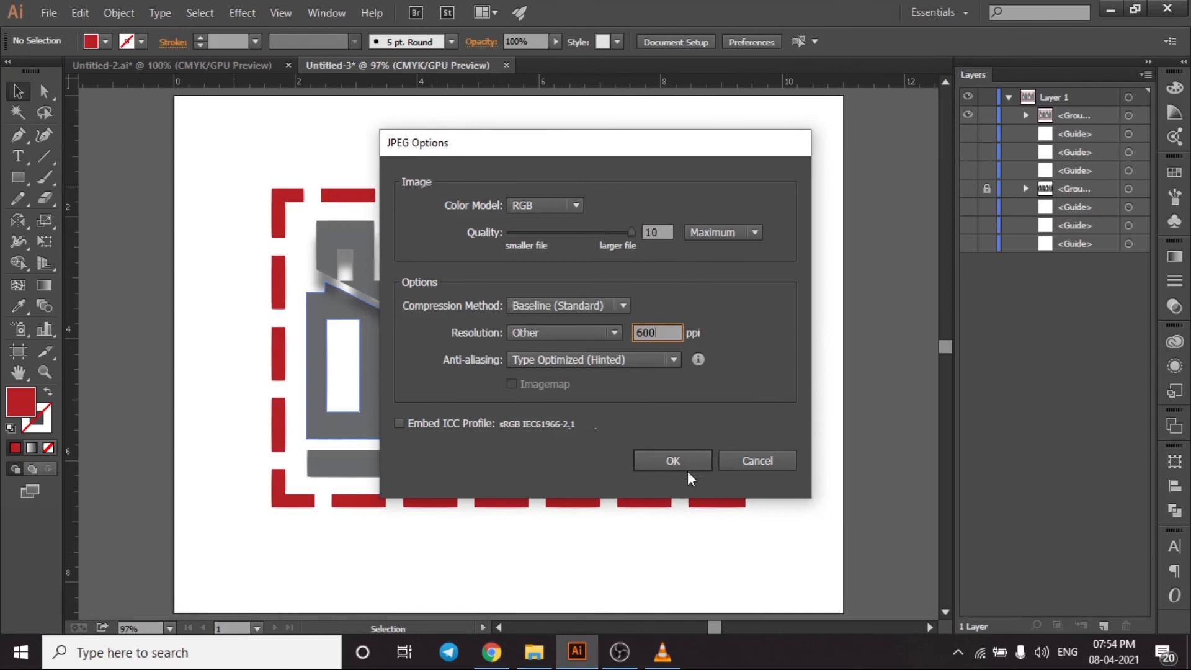
left_click(688, 469)
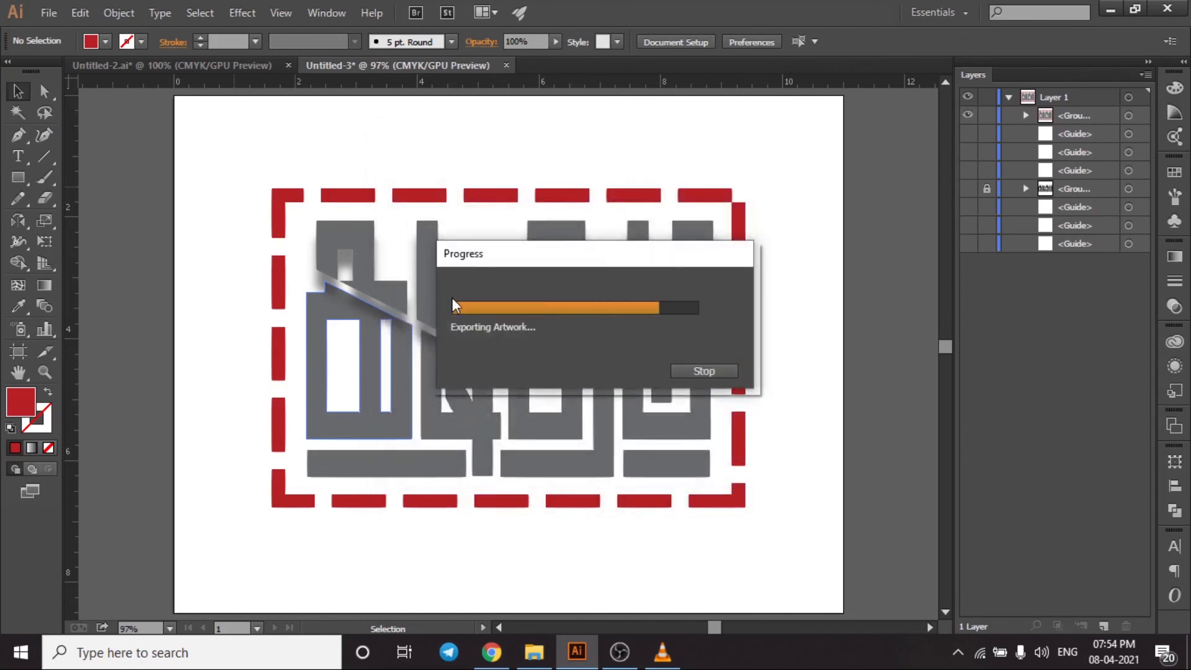
Step: Save the document as an Adobe Illustrator file named letter in the Visiting Card AI File folder
key("ctrl+s")
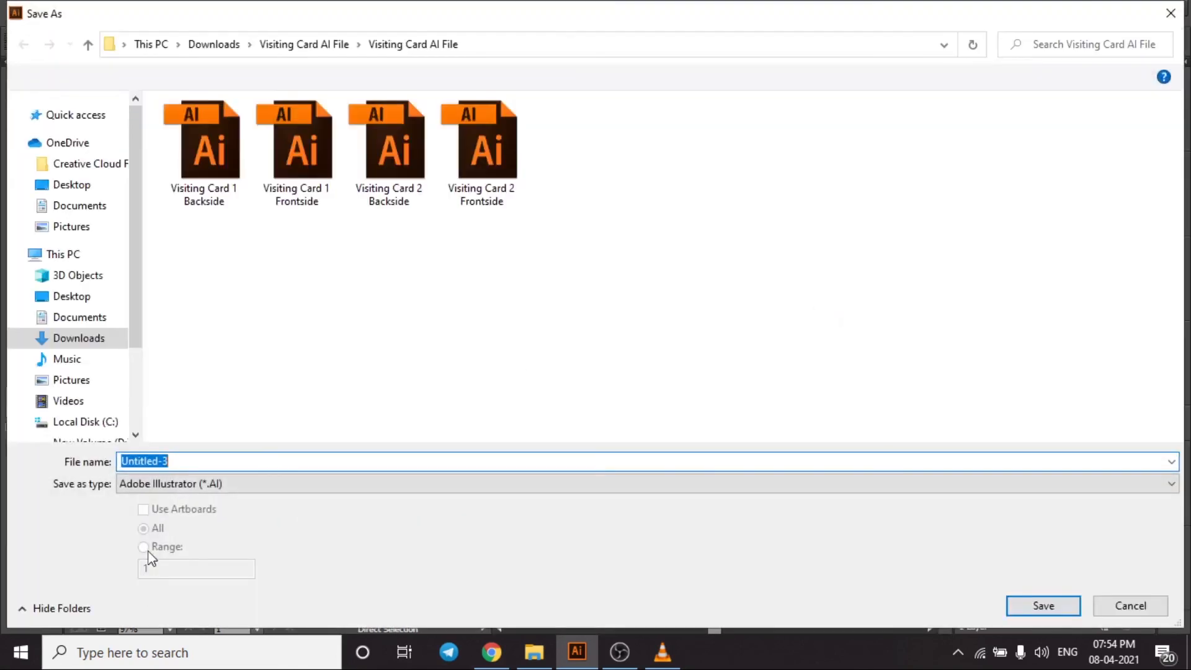
type("letter")
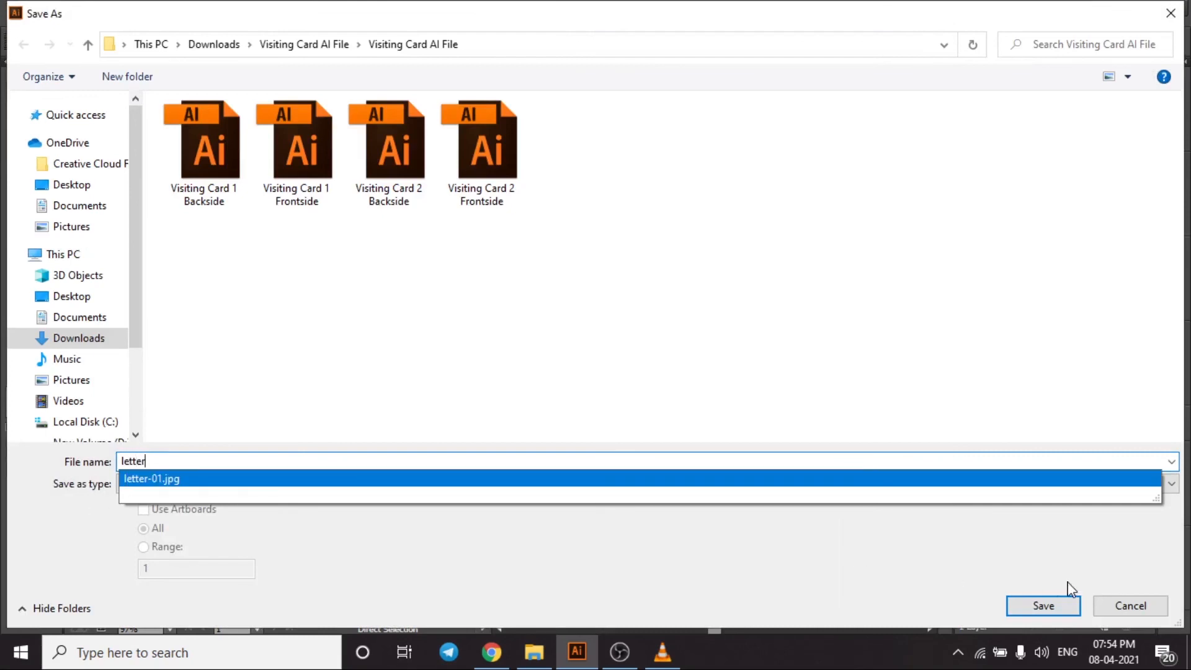
left_click(1064, 609)
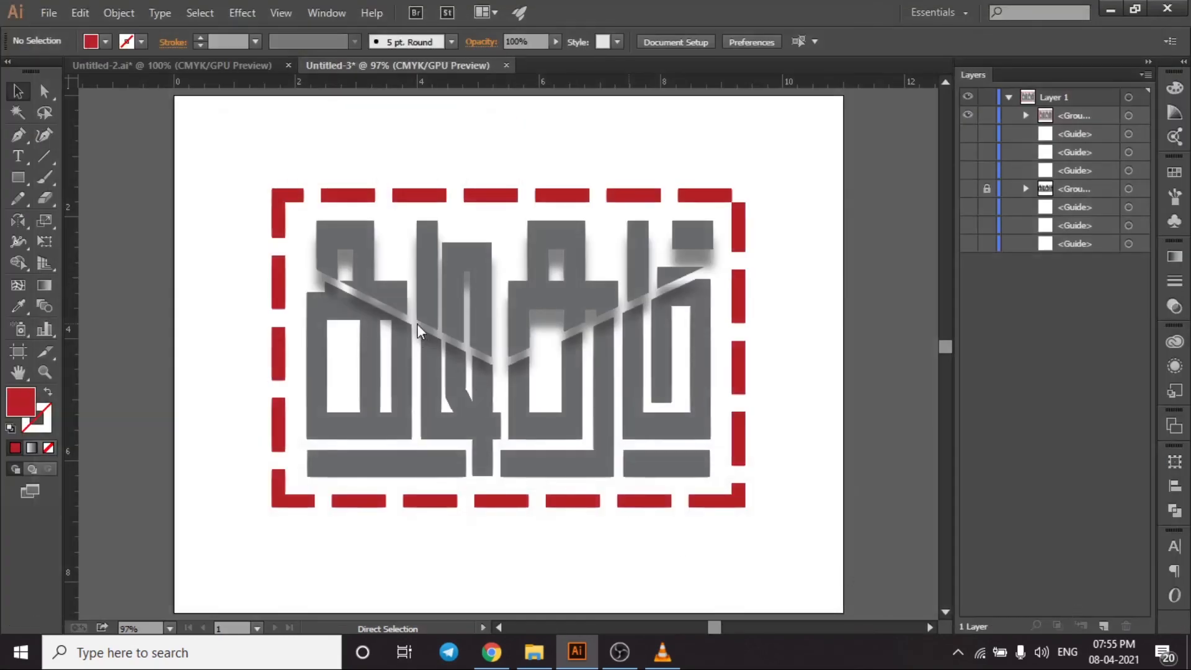
left_click(651, 558)
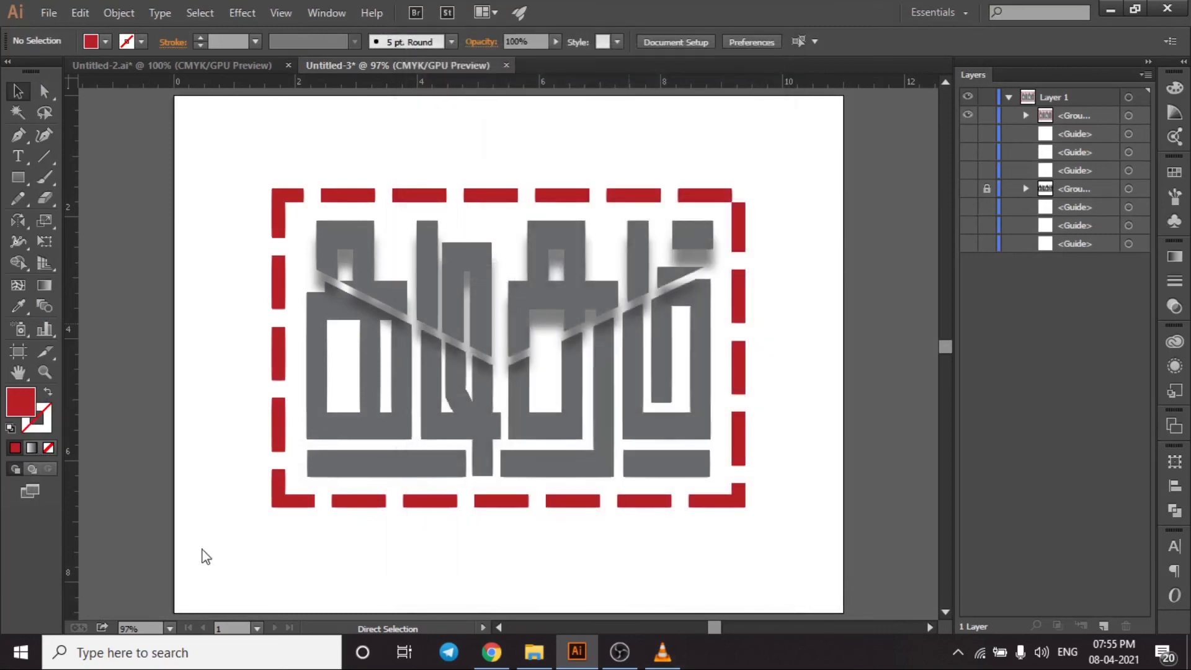